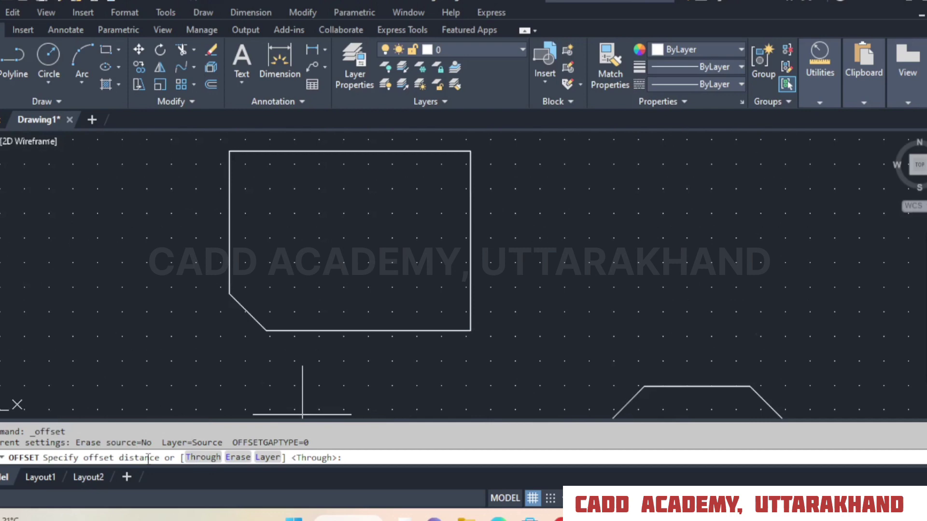
Offset the chamfered rectangle outward by a distance of 10.
{"action": "key", "text": "Return"}
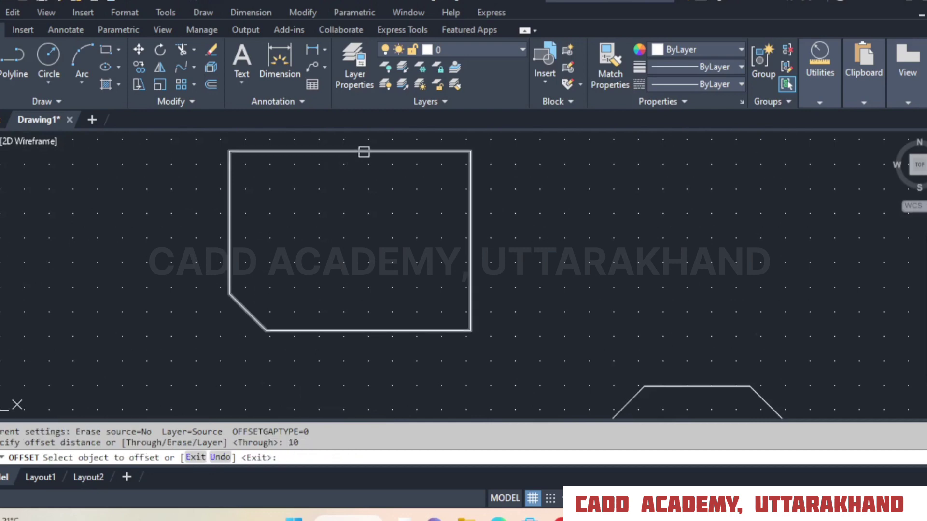
{"action": "left_click", "coordinate": [364, 151]}
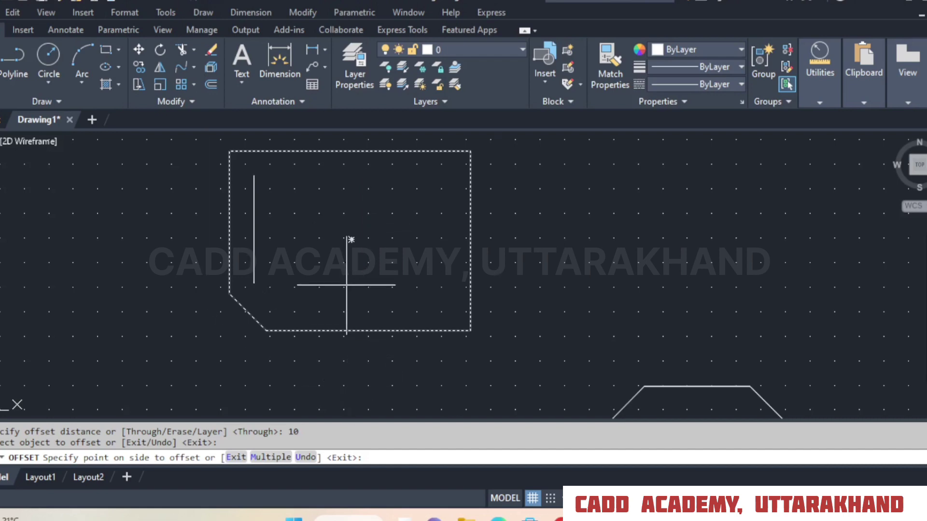
{"action": "left_click", "coordinate": [362, 375]}
{"action": "right_click", "coordinate": [578, 238]}
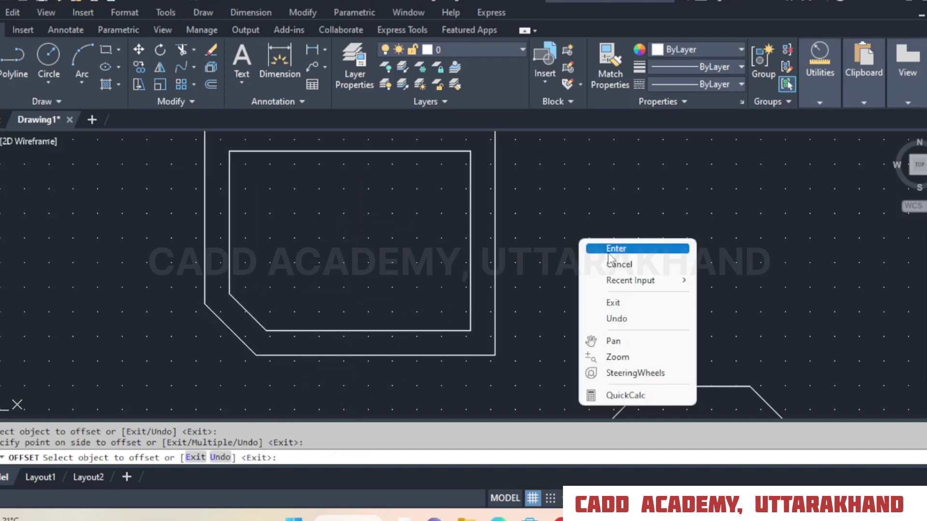
{"action": "left_click", "coordinate": [599, 246]}
Erase the outer offset copy around the chamfered rectangle.
{"action": "left_click", "coordinate": [517, 211]}
{"action": "left_click", "coordinate": [480, 245]}
{"action": "left_click", "coordinate": [211, 49]}
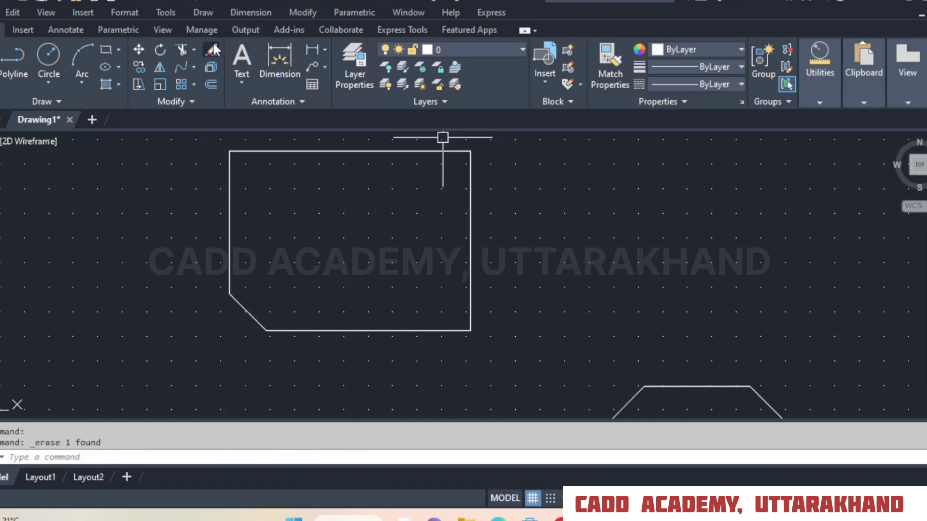
{"action": "right_click", "coordinate": [300, 196]}
{"action": "left_click", "coordinate": [323, 208]}
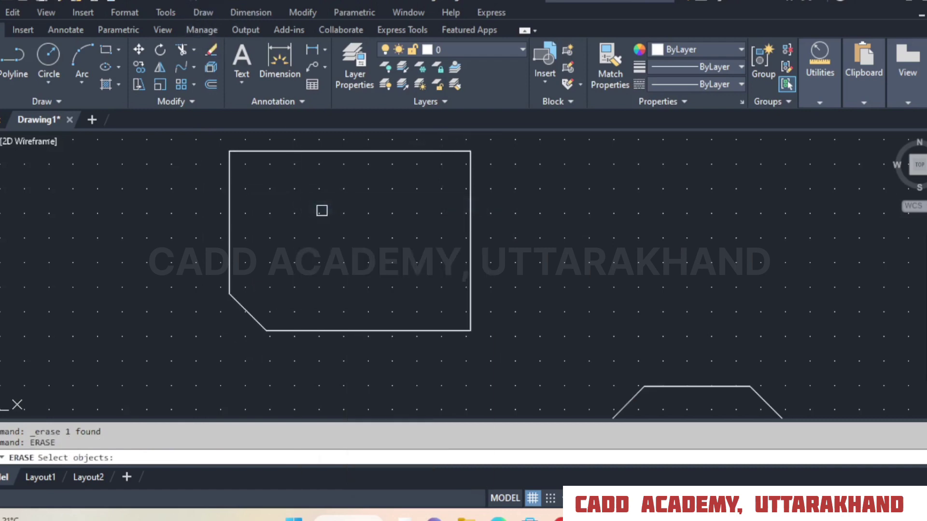
{"action": "right_click", "coordinate": [360, 240]}
{"action": "left_click", "coordinate": [587, 258]}
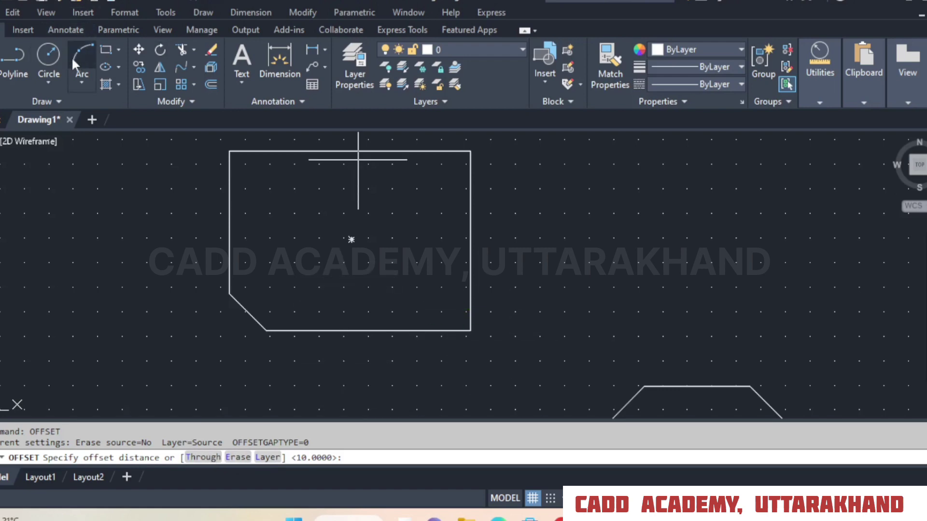
{"action": "left_click", "coordinate": [107, 50]}
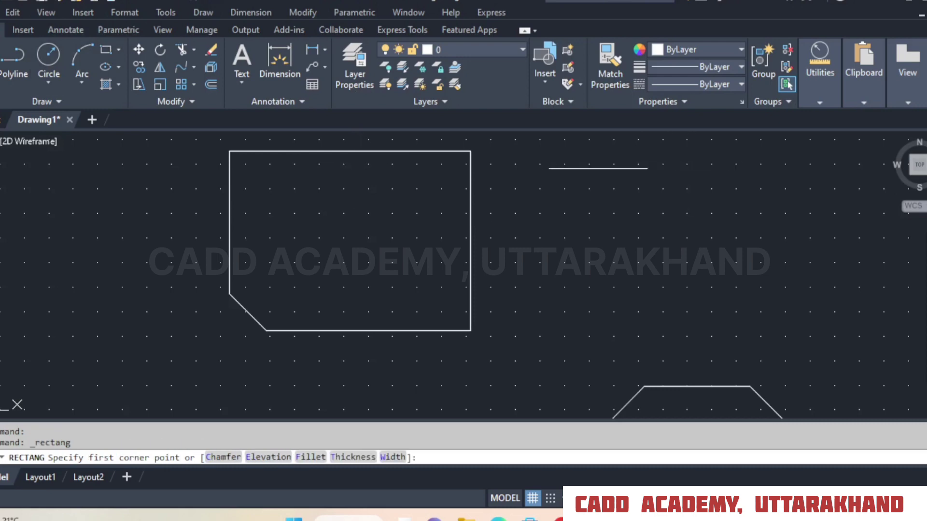
Draw a horizontal line in the empty space to the right of the chamfered rectangle.
{"action": "left_click", "coordinate": [4, 58]}
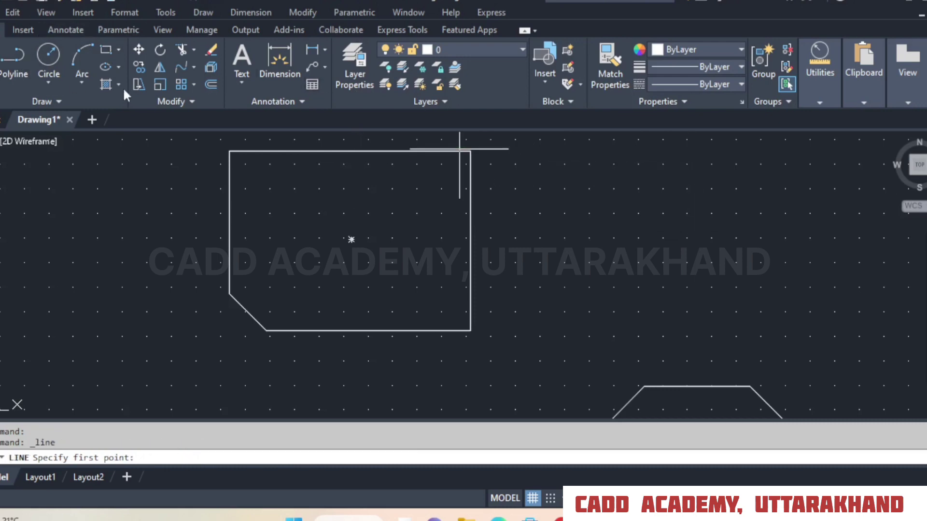
{"action": "left_click", "coordinate": [562, 234]}
{"action": "left_click", "coordinate": [836, 224]}
{"action": "right_click", "coordinate": [835, 224]}
{"action": "left_click", "coordinate": [855, 233]}
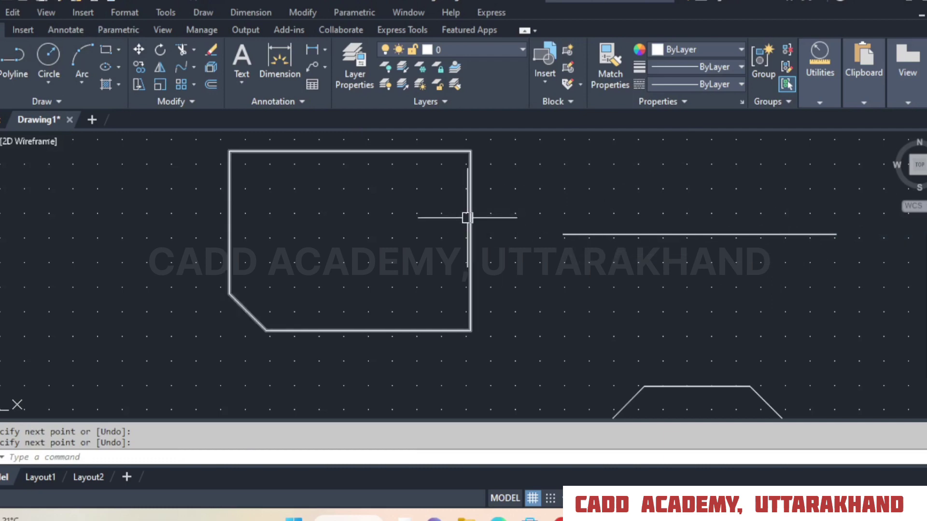
Offset the chamfered rectangle with the Through option so the copy passes through the horizontal line's left endpoint.
{"action": "middle_click_drag", "start_coordinate": [467, 218], "coordinate": [465, 256]}
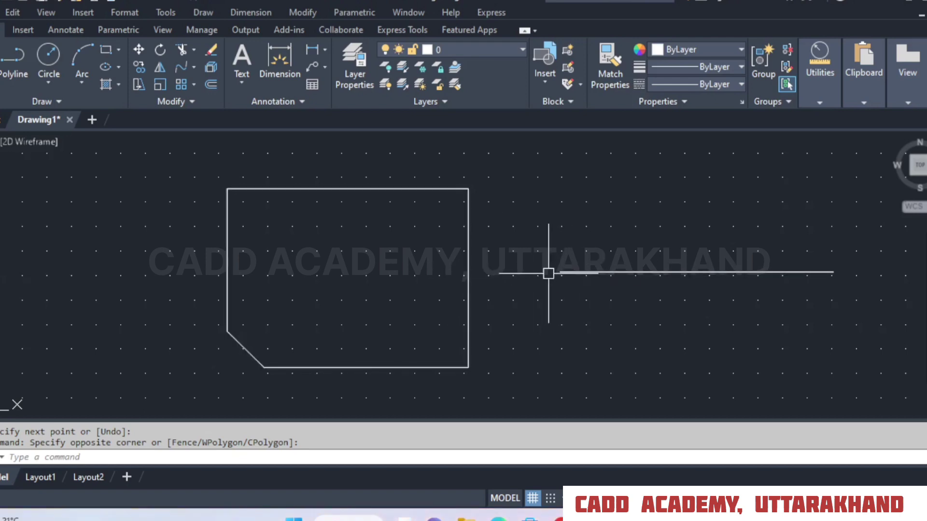
{"action": "middle_click_drag", "start_coordinate": [548, 271], "coordinate": [563, 251]}
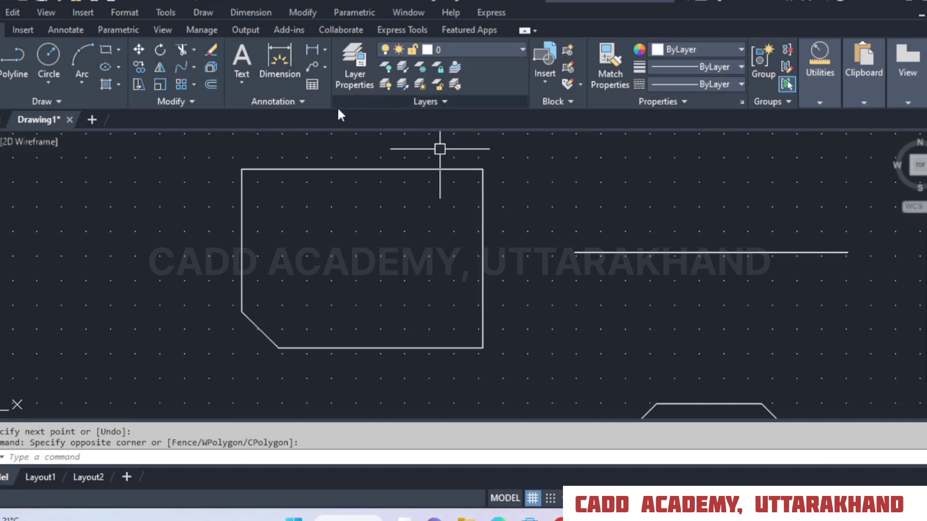
{"action": "left_click", "coordinate": [211, 85]}
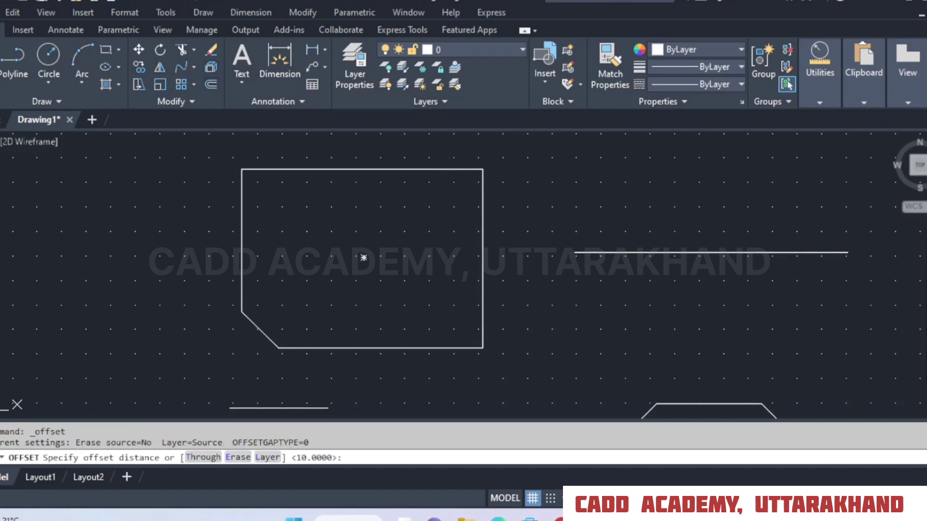
{"action": "left_click", "coordinate": [195, 458]}
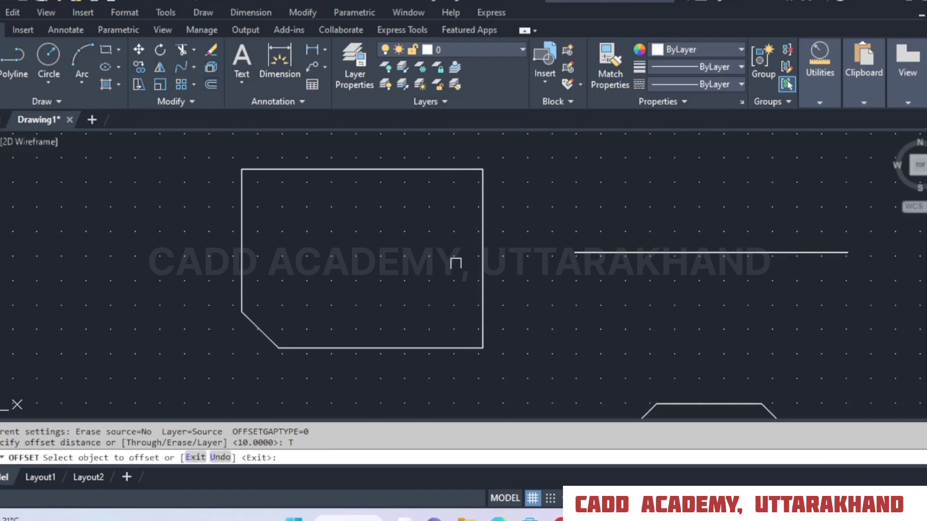
{"action": "left_click", "coordinate": [482, 251]}
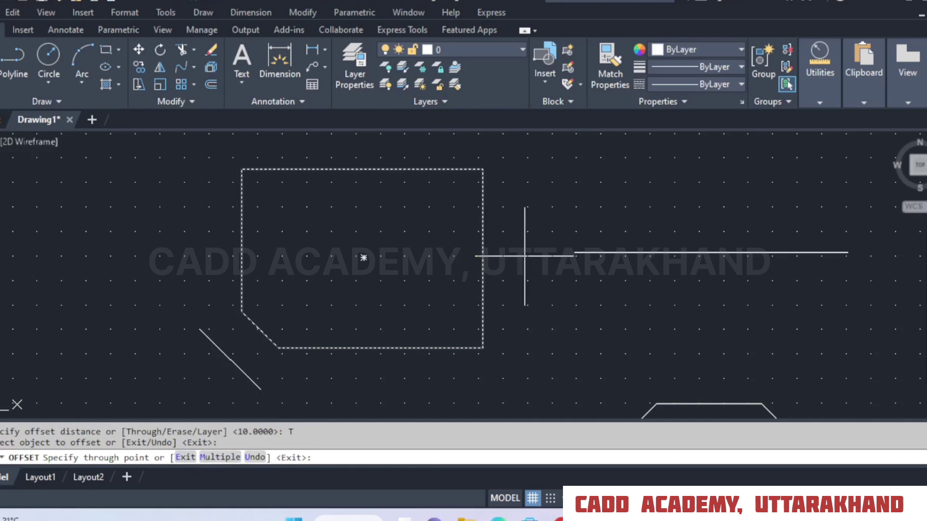
{"action": "left_click", "coordinate": [575, 252]}
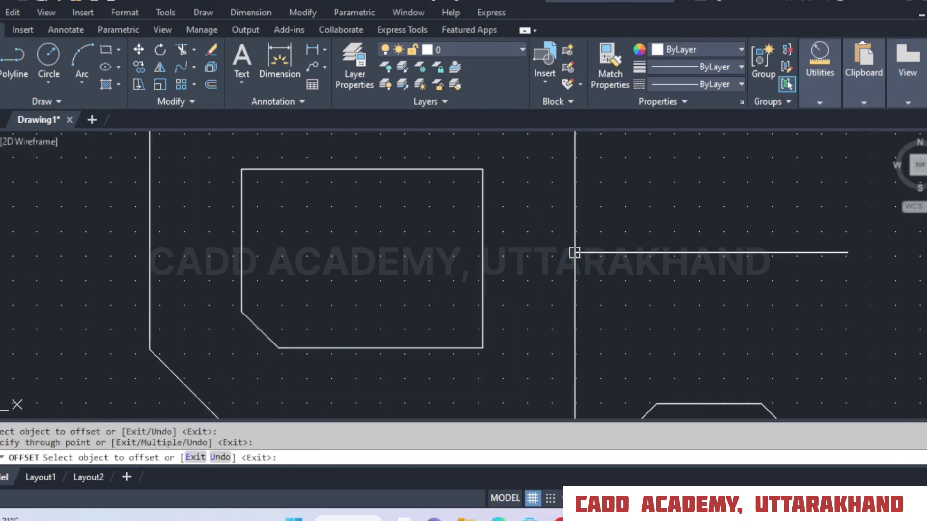
Offset the new copy outward through the octagon's upper-left side vertex, and that result through the left end of the octagon's top edge.
{"action": "middle_click_drag", "start_coordinate": [599, 325], "coordinate": [600, 208]}
{"action": "left_click", "coordinate": [575, 246]}
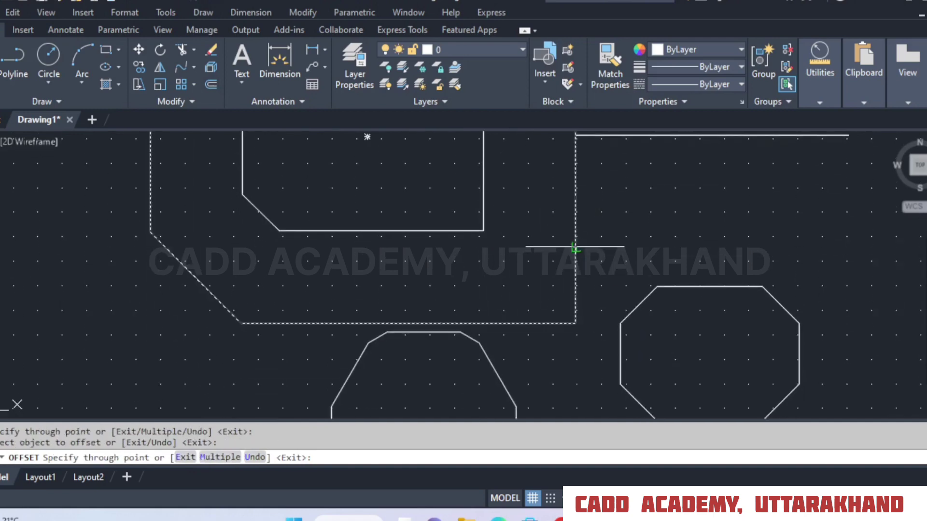
{"action": "left_click", "coordinate": [621, 324]}
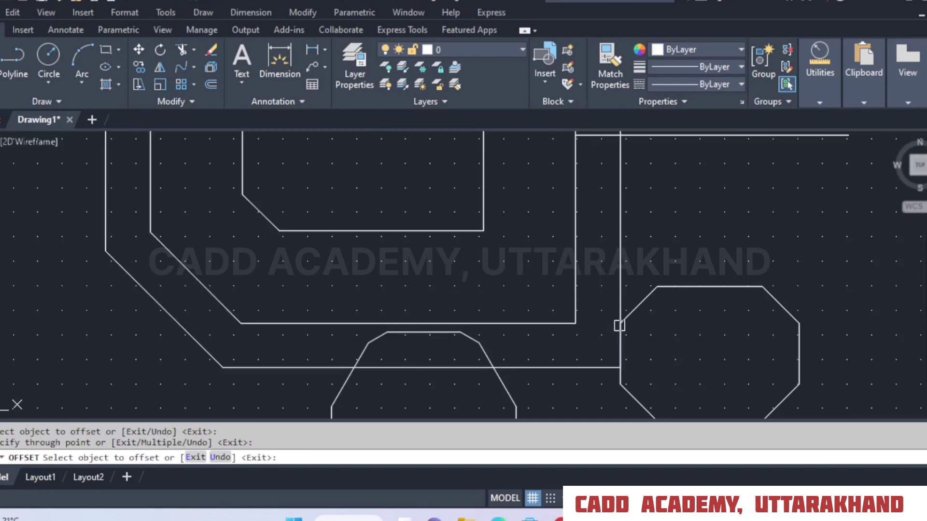
{"action": "left_click", "coordinate": [619, 262]}
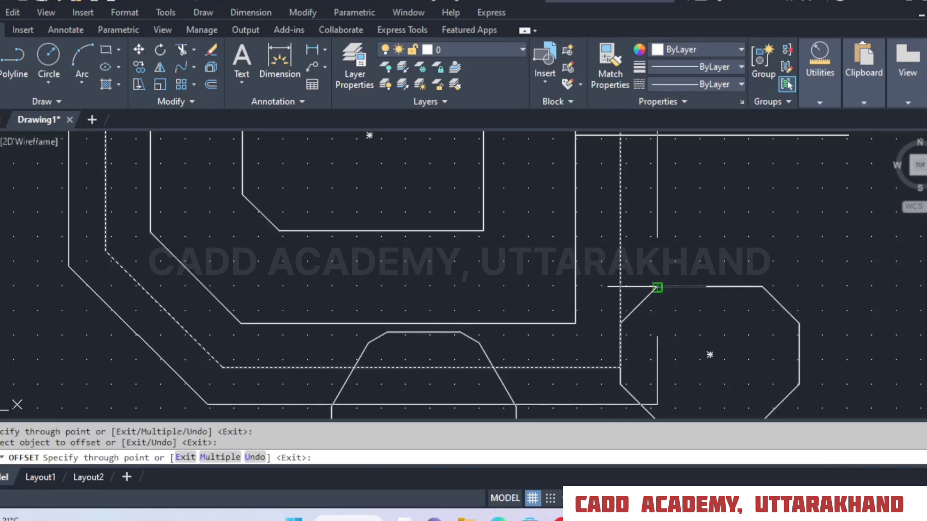
{"action": "left_click", "coordinate": [657, 288]}
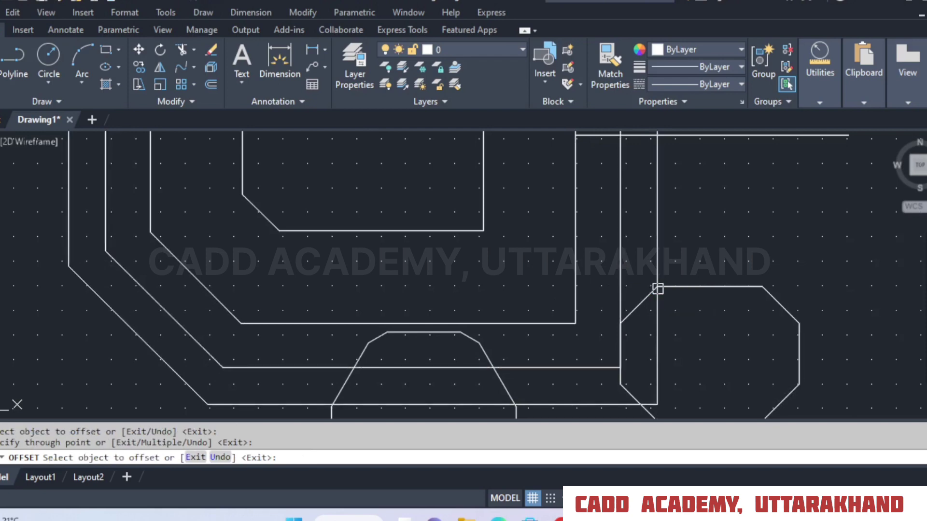
Offset the first through-point copy to the top edge of the polygon just below it, and end the Offset command.
{"action": "left_click", "coordinate": [429, 323]}
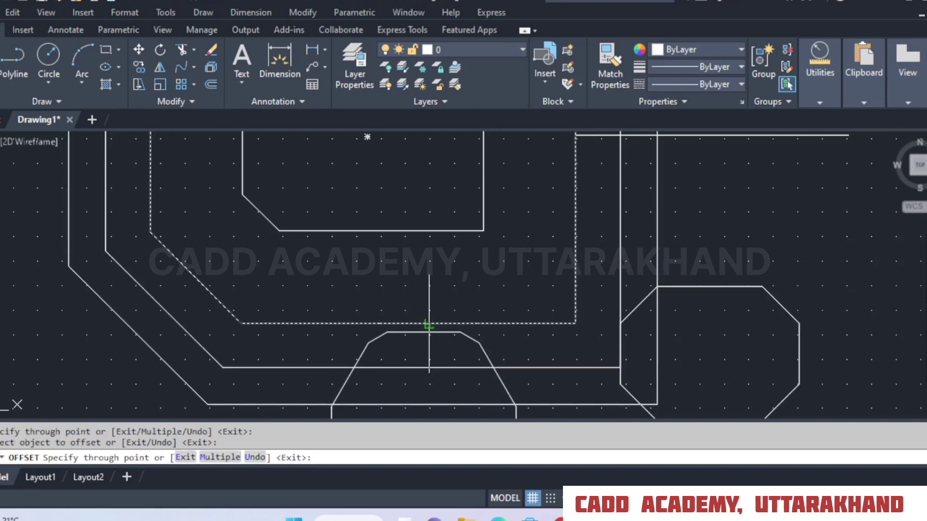
{"action": "scroll", "coordinate": [429, 323], "scroll_direction": "up", "scroll_amount": 4}
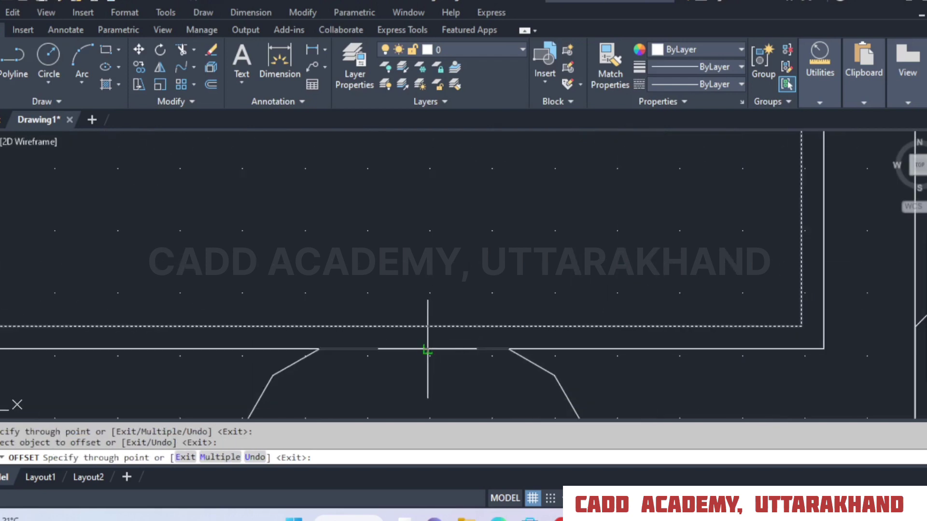
{"action": "left_click", "coordinate": [428, 349]}
{"action": "scroll", "coordinate": [502, 298], "scroll_direction": "down", "scroll_amount": 4}
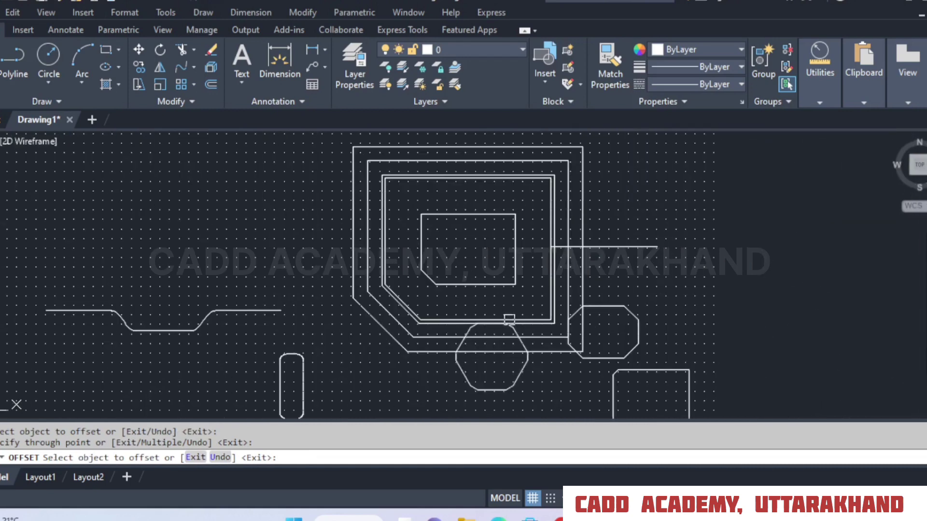
{"action": "middle_click_drag", "start_coordinate": [559, 244], "coordinate": [548, 268]}
{"action": "right_click", "coordinate": [512, 208]}
{"action": "left_click", "coordinate": [523, 219]}
{"action": "scroll", "coordinate": [521, 227], "scroll_direction": "up", "scroll_amount": 4}
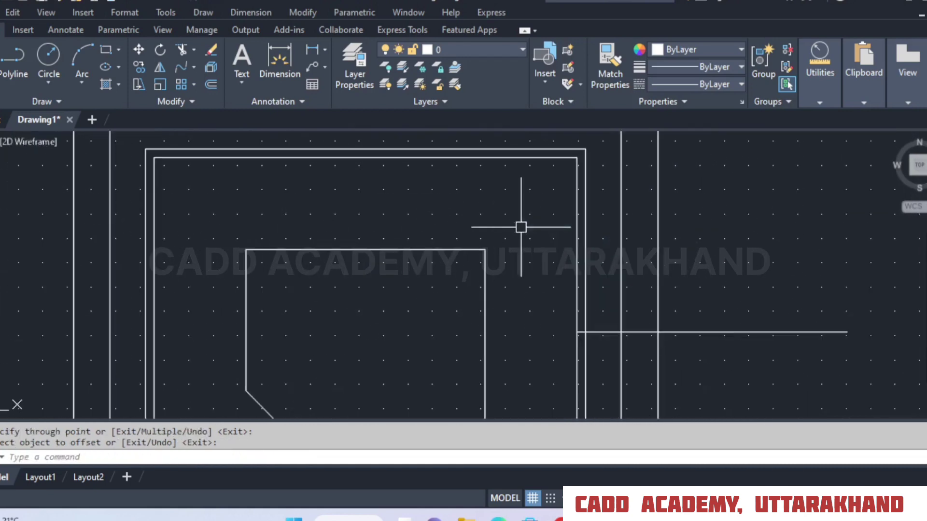
{"action": "scroll", "coordinate": [471, 161], "scroll_direction": "down", "scroll_amount": 3}
Undo the through-point offsets of the chamfered rectangle.
{"action": "left_click", "coordinate": [132, 3]}
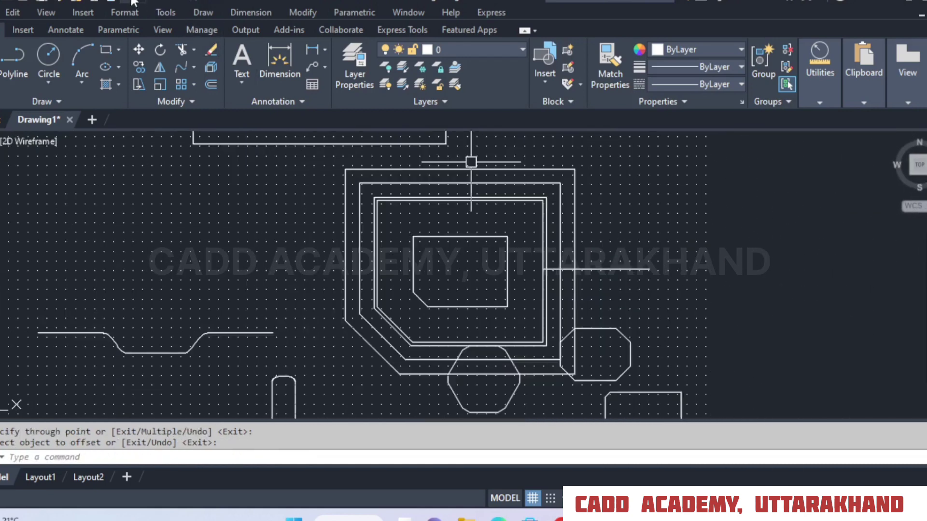
{"action": "left_click", "coordinate": [133, 3]}
{"action": "scroll", "coordinate": [525, 281], "scroll_direction": "up", "scroll_amount": 4}
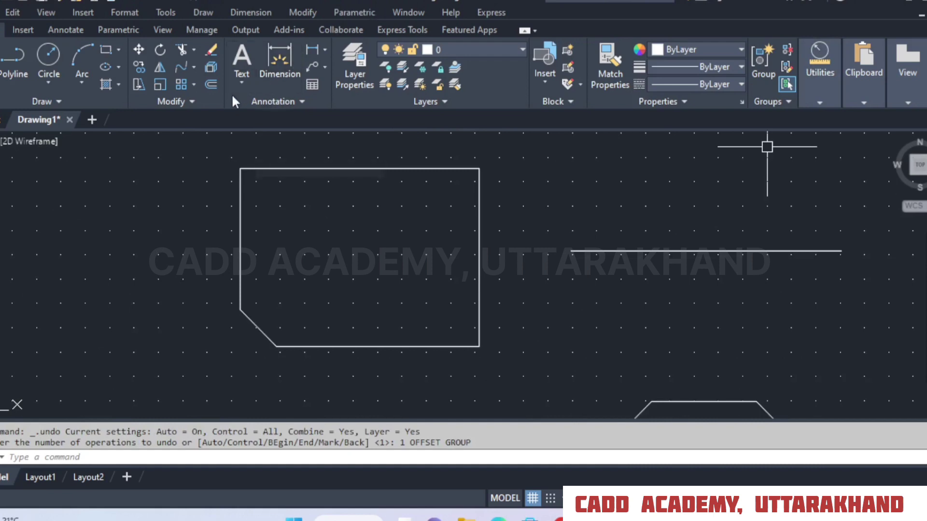
Offset the chamfered rectangle inward by 10 with erasing of the source object set to Yes.
{"action": "left_click", "coordinate": [212, 85]}
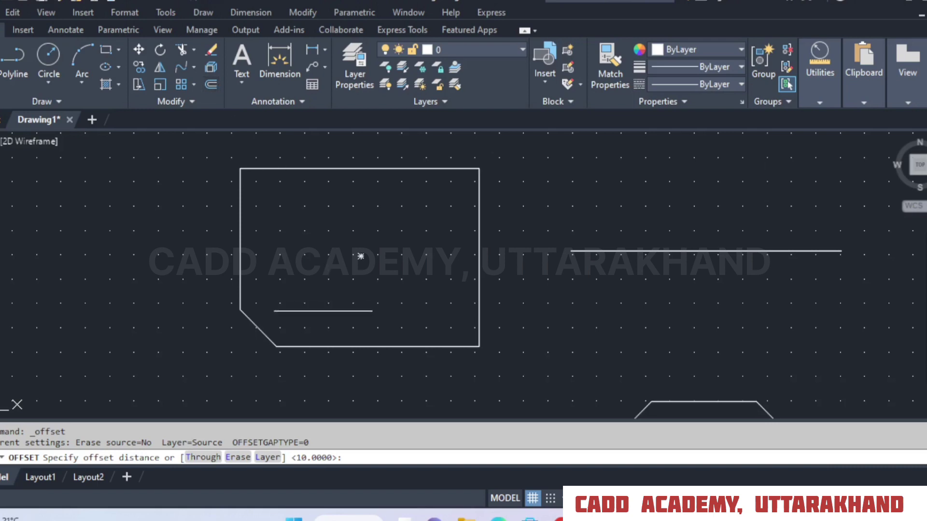
{"action": "left_click", "coordinate": [238, 458]}
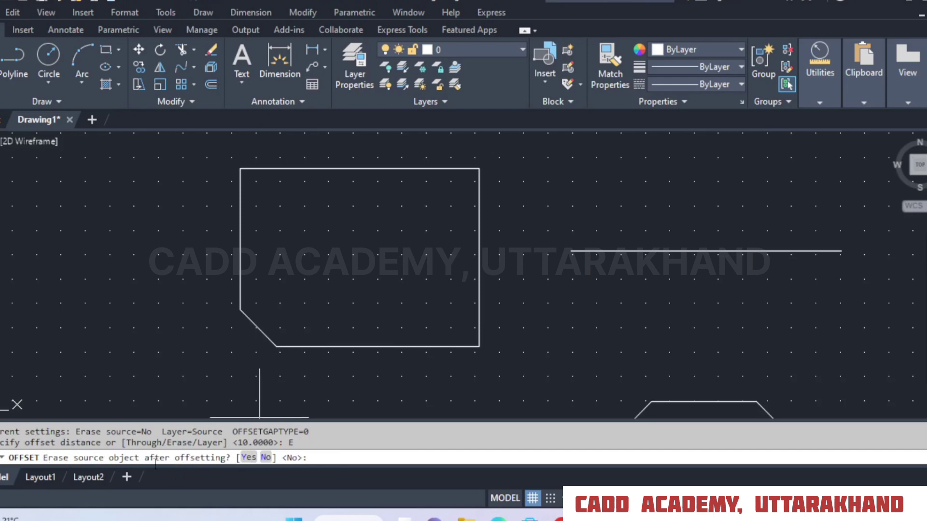
{"action": "left_click", "coordinate": [248, 458]}
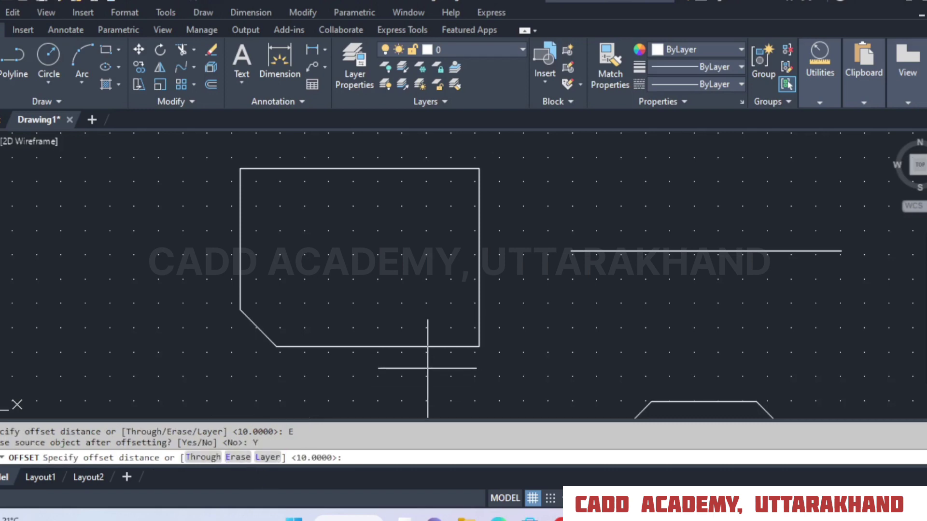
{"action": "type", "text": "10"}
{"action": "key", "text": "Return"}
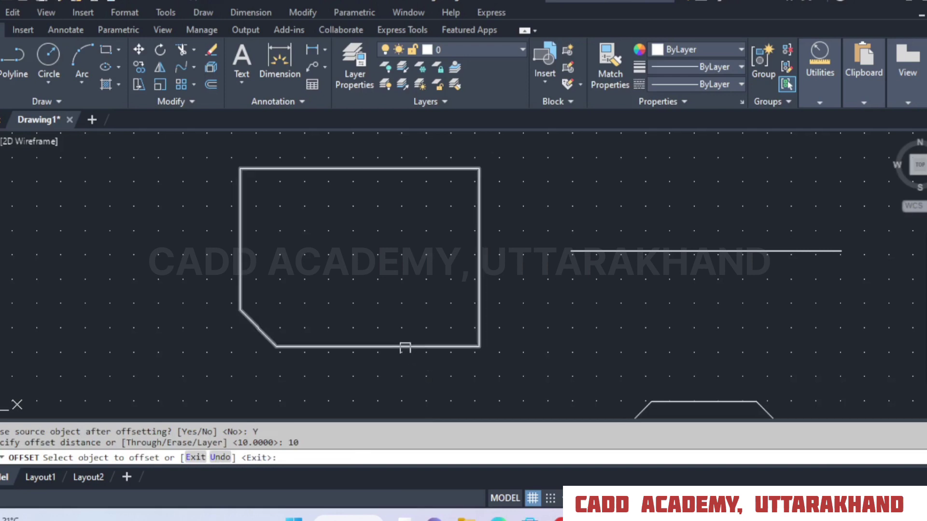
{"action": "left_click", "coordinate": [405, 347]}
{"action": "left_click", "coordinate": [400, 289]}
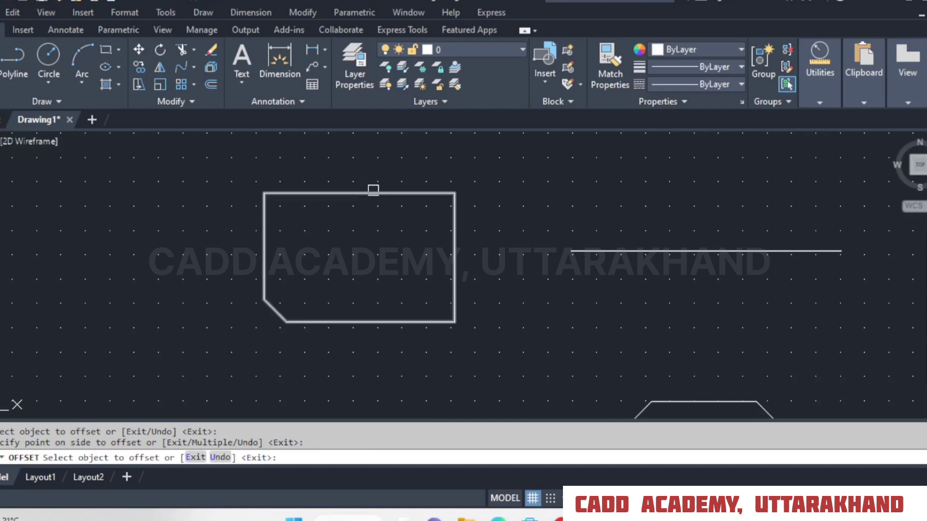
Offset the reduced chamfered rectangle inward once more by the same distance and end the Offset command.
{"action": "left_click", "coordinate": [370, 193]}
{"action": "left_click", "coordinate": [369, 241]}
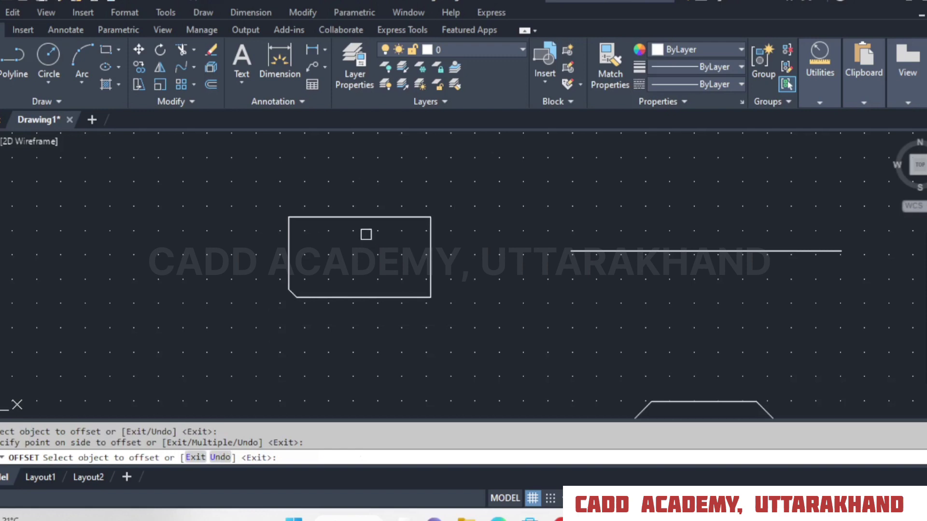
{"action": "right_click", "coordinate": [366, 235]}
{"action": "left_click", "coordinate": [380, 243]}
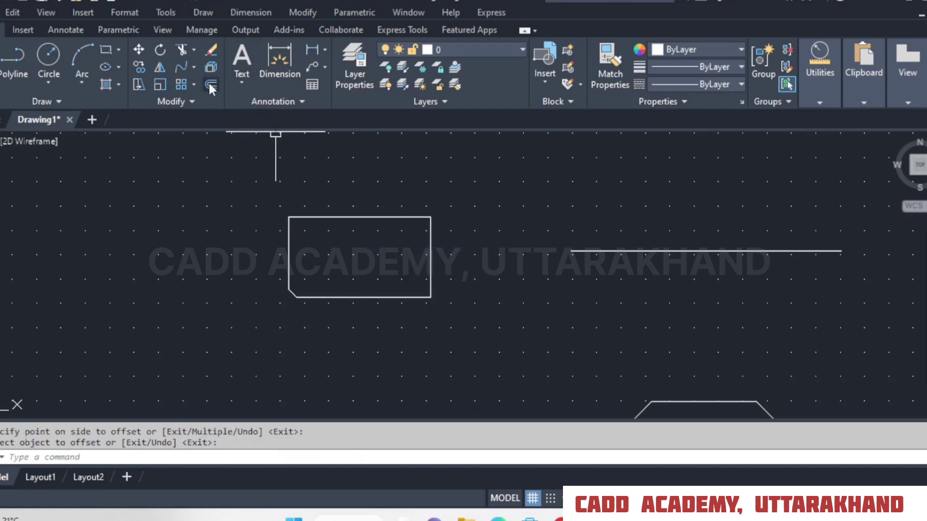
Set Offset's erase-source option to No, open its layer option for offset objects, and cancel the command.
{"action": "left_click", "coordinate": [209, 83]}
{"action": "left_click", "coordinate": [237, 458]}
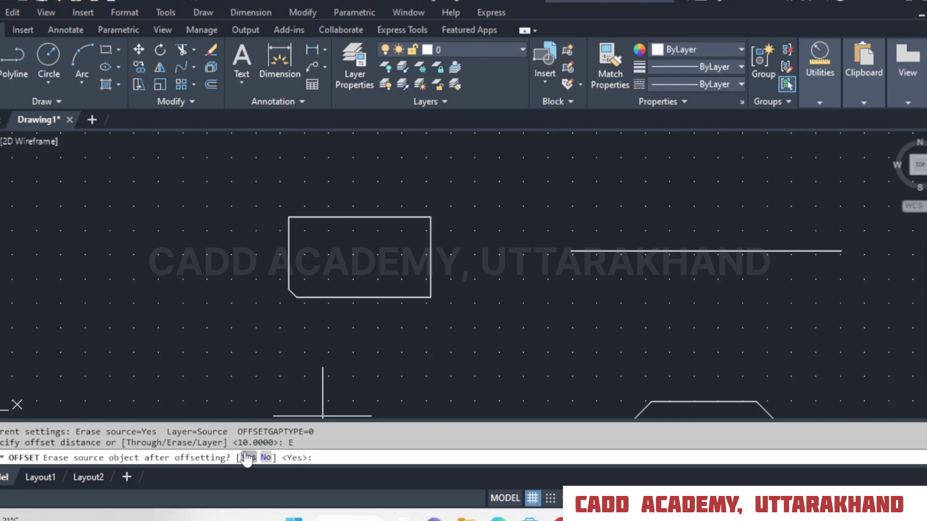
{"action": "left_click", "coordinate": [266, 457]}
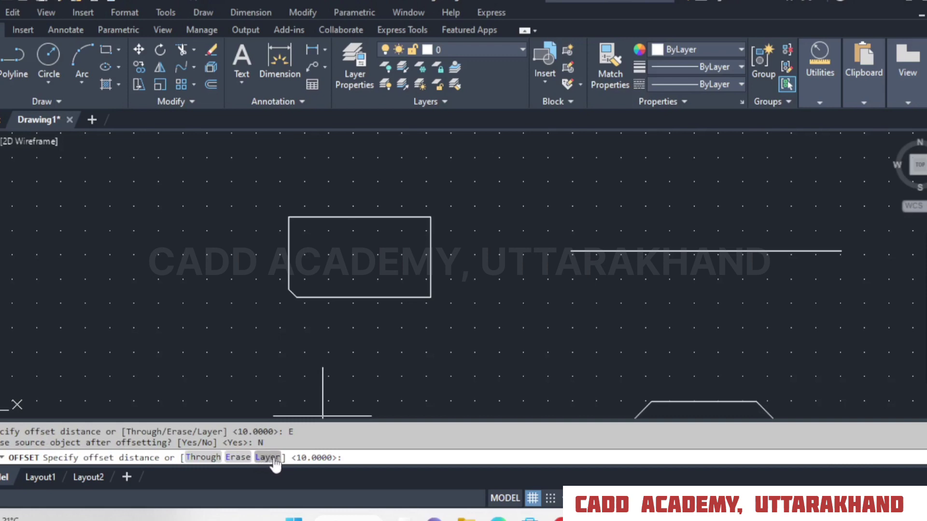
{"action": "left_click", "coordinate": [273, 457]}
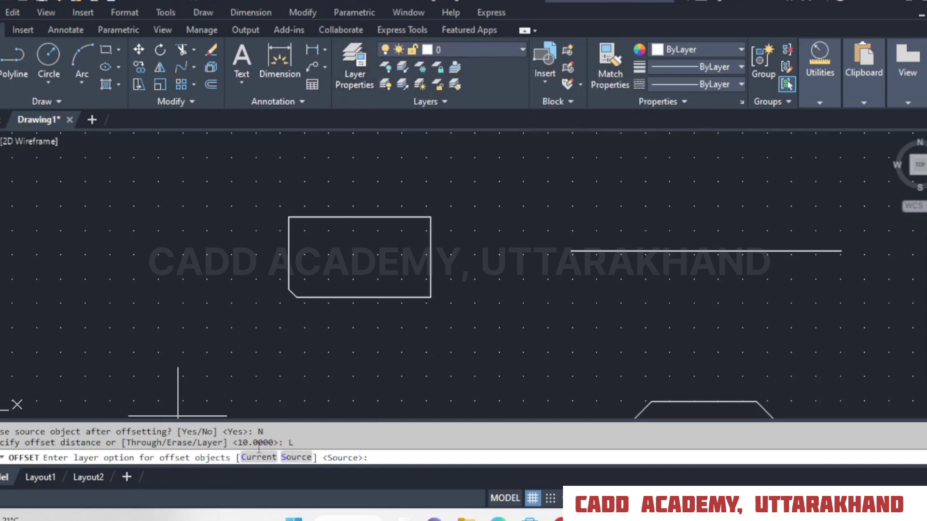
{"action": "right_click", "coordinate": [490, 202]}
{"action": "left_click", "coordinate": [518, 225]}
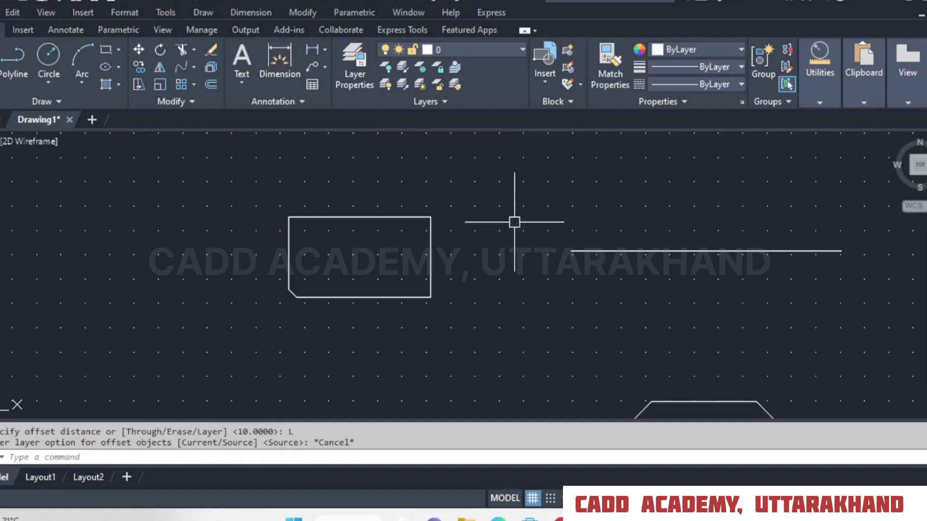
{"action": "right_click", "coordinate": [282, 222]}
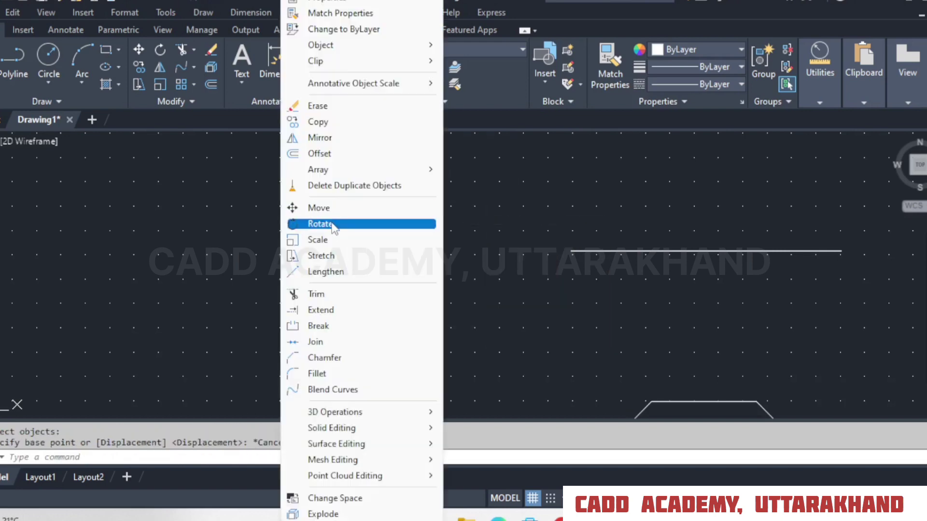
{"action": "left_click", "coordinate": [320, 224]}
{"action": "left_click", "coordinate": [499, 191]}
{"action": "left_click", "coordinate": [301, 298]}
{"action": "key", "text": "Return"}
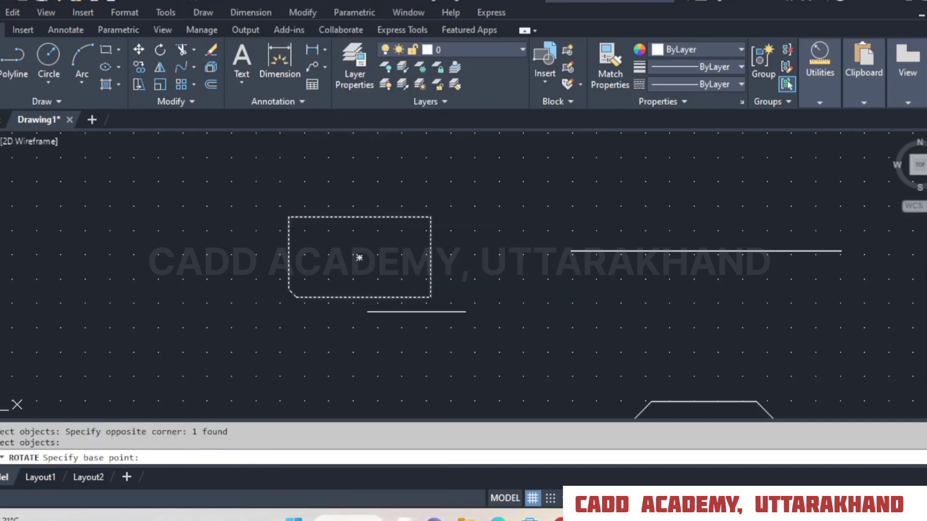
{"action": "left_click", "coordinate": [431, 297]}
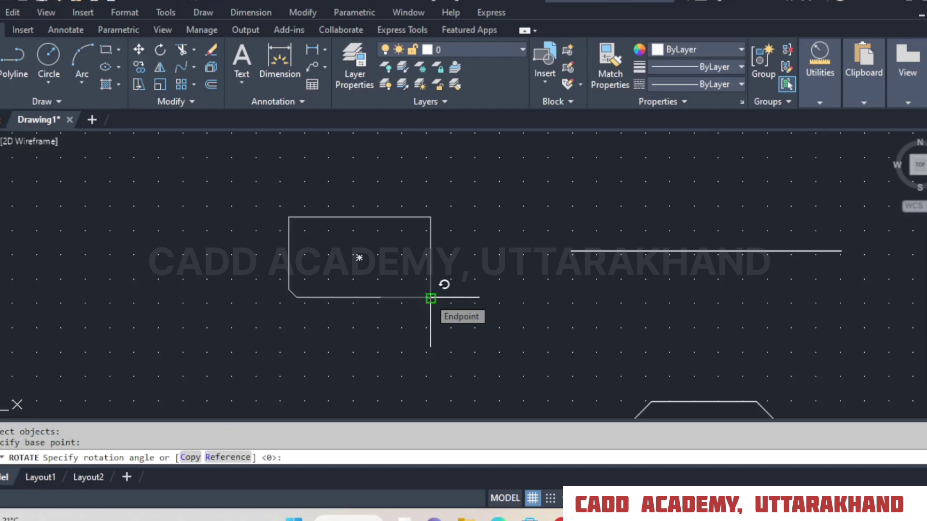
{"action": "right_click", "coordinate": [471, 220]}
{"action": "left_click", "coordinate": [505, 245]}
Erase the horizontal line beside the chamfered rectangle.
{"action": "left_click_drag", "start_coordinate": [697, 197], "coordinate": [646, 281]}
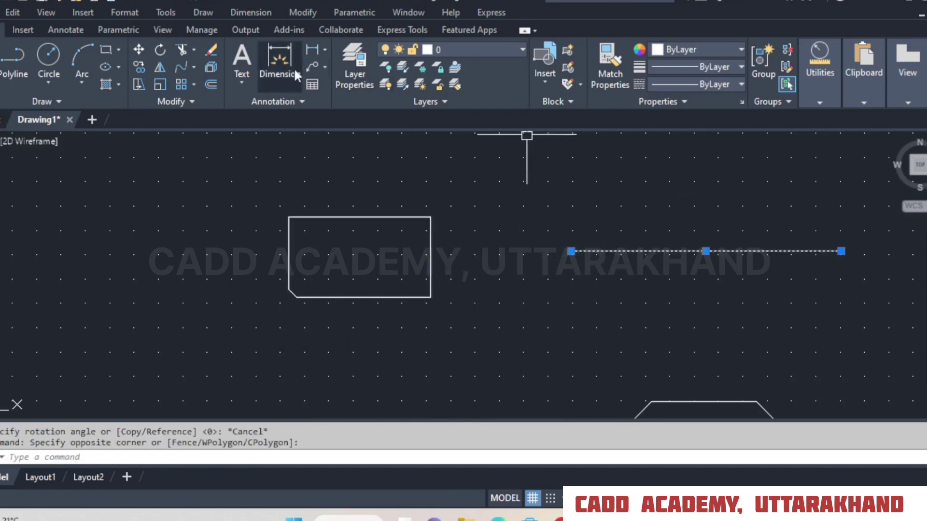
{"action": "left_click", "coordinate": [211, 49]}
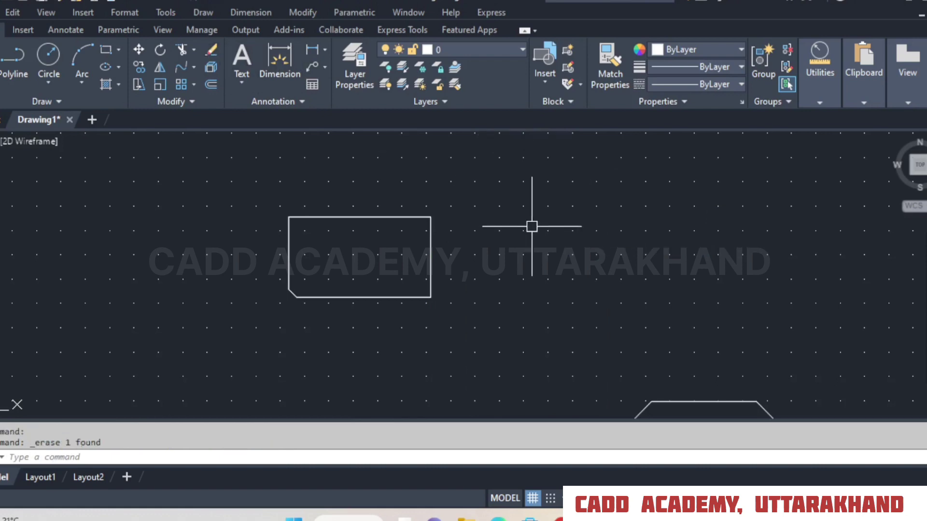
Rotate a copy of the chamfered rectangle by 60 degrees about its lower-right corner.
{"action": "left_click", "coordinate": [160, 50]}
{"action": "left_click", "coordinate": [478, 193]}
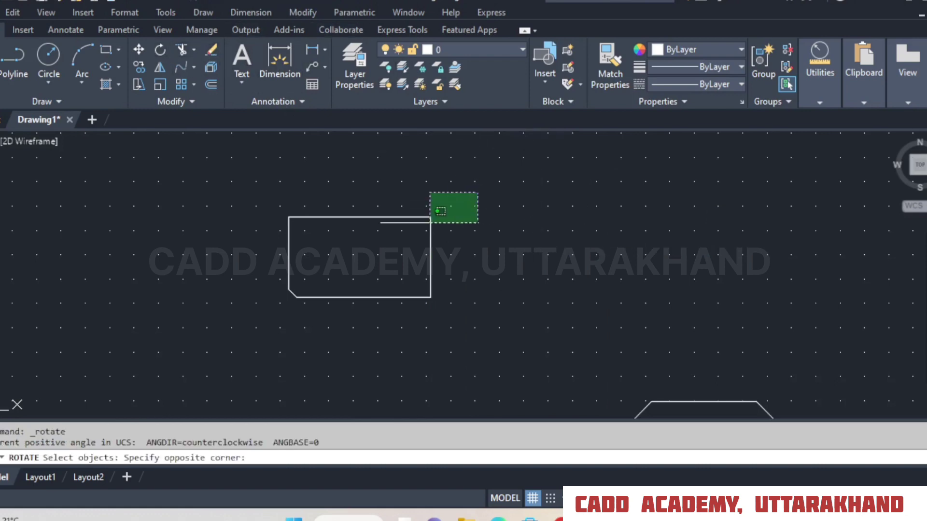
{"action": "left_click", "coordinate": [440, 211]}
{"action": "key", "text": "Return"}
{"action": "left_click", "coordinate": [431, 297]}
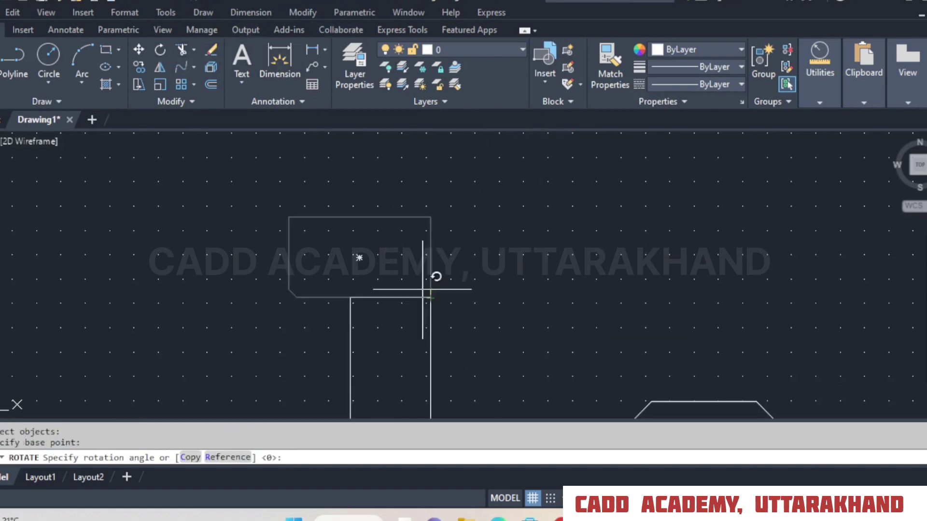
{"action": "left_click", "coordinate": [187, 459]}
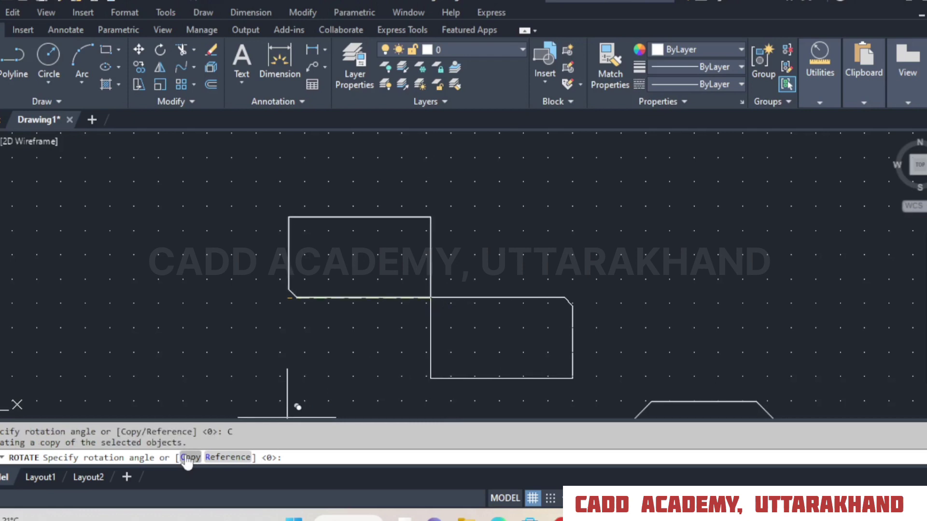
{"action": "key", "text": "Return"}
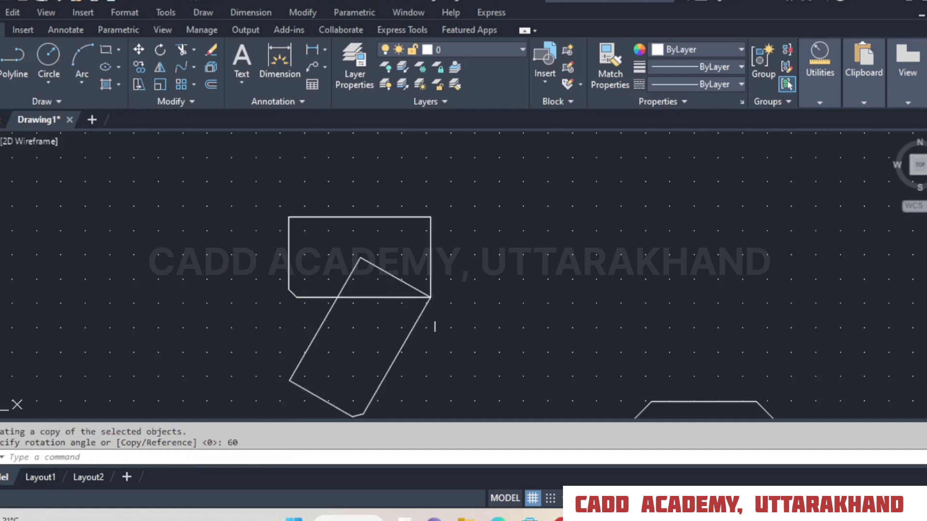
Erase the 60-degree rotated copy of the chamfered rectangle.
{"action": "left_click", "coordinate": [435, 358]}
{"action": "left_click", "coordinate": [290, 385]}
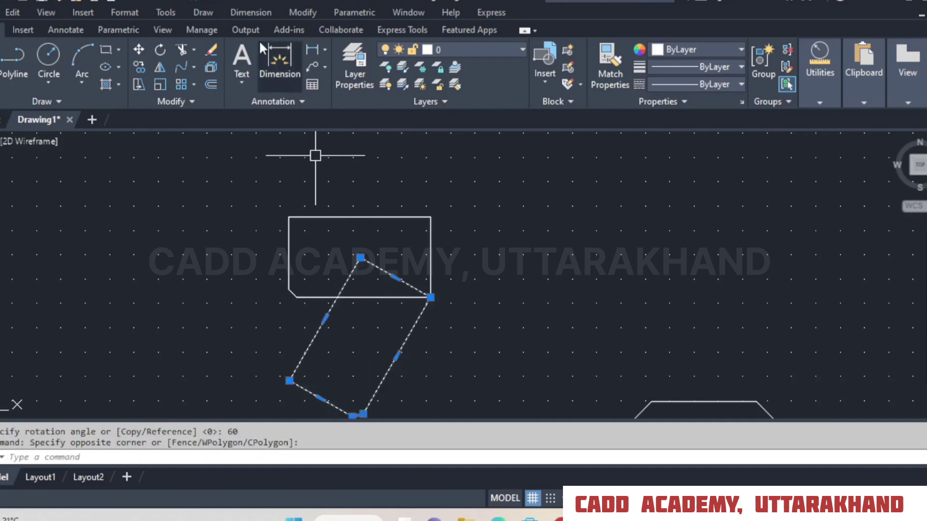
{"action": "left_click", "coordinate": [207, 49]}
Mirror the chamfered rectangle across a vertical line through its lower-right corner, with erasing of the source object set to Yes.
{"action": "left_click", "coordinate": [160, 67]}
{"action": "left_click", "coordinate": [386, 203]}
{"action": "left_click", "coordinate": [348, 248]}
{"action": "key", "text": "Return"}
{"action": "left_click", "coordinate": [430, 298]}
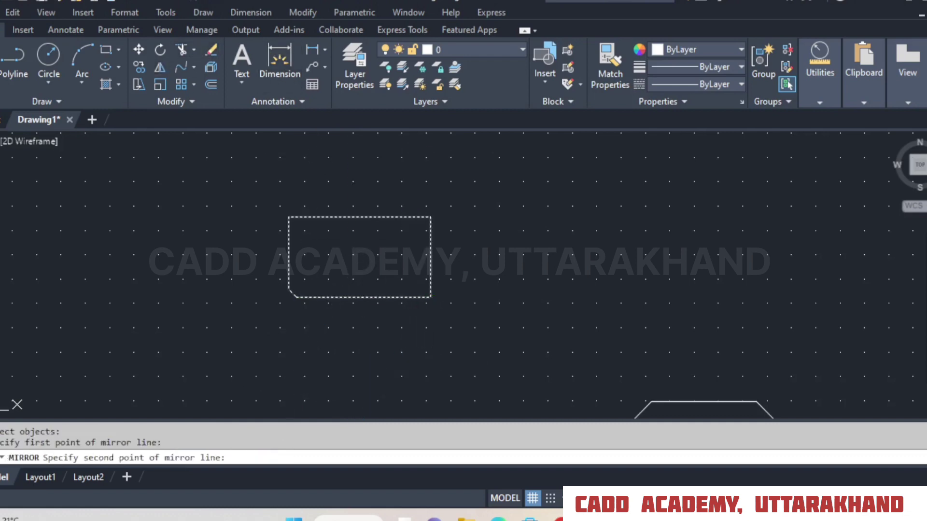
{"action": "left_click", "coordinate": [436, 193]}
{"action": "type", "text": "Y"}
{"action": "key", "text": "Return"}
Rotate a copy of the mirrored rectangle by 45 degrees about its lower-left corner.
{"action": "middle_click_drag", "start_coordinate": [702, 243], "coordinate": [621, 243]}
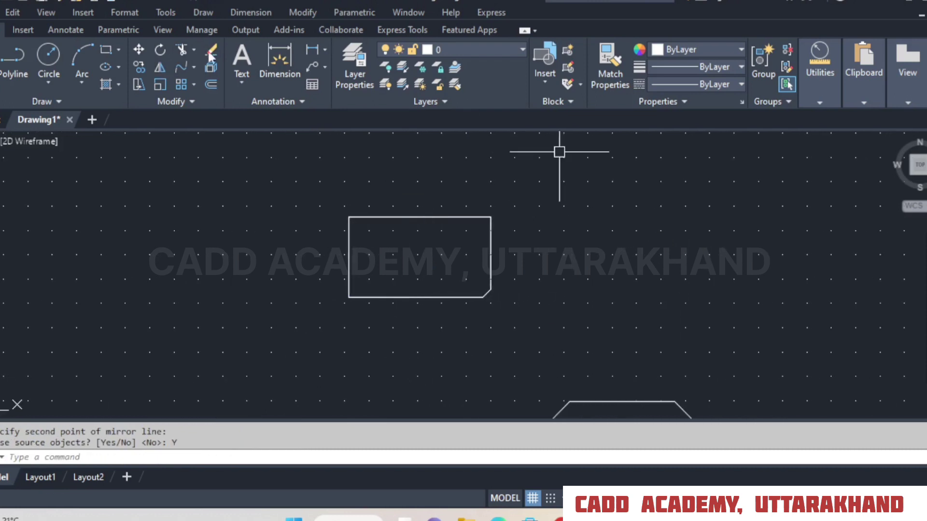
{"action": "left_click", "coordinate": [160, 51]}
{"action": "left_click", "coordinate": [379, 217]}
{"action": "key", "text": "Return"}
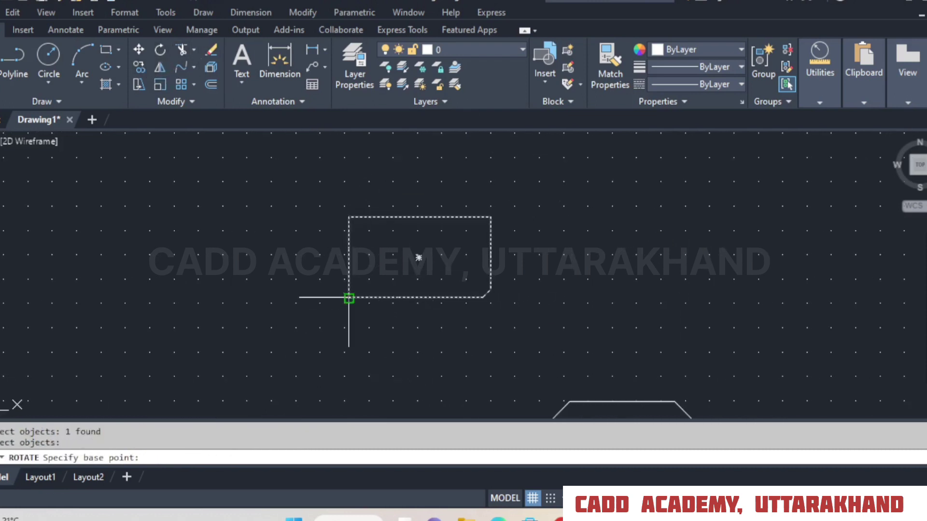
{"action": "left_click", "coordinate": [349, 298]}
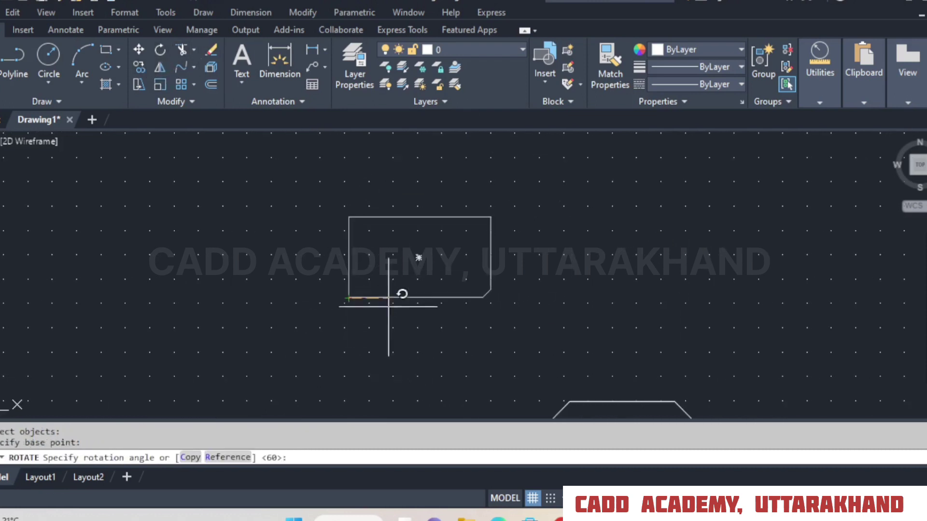
{"action": "left_click", "coordinate": [193, 457]}
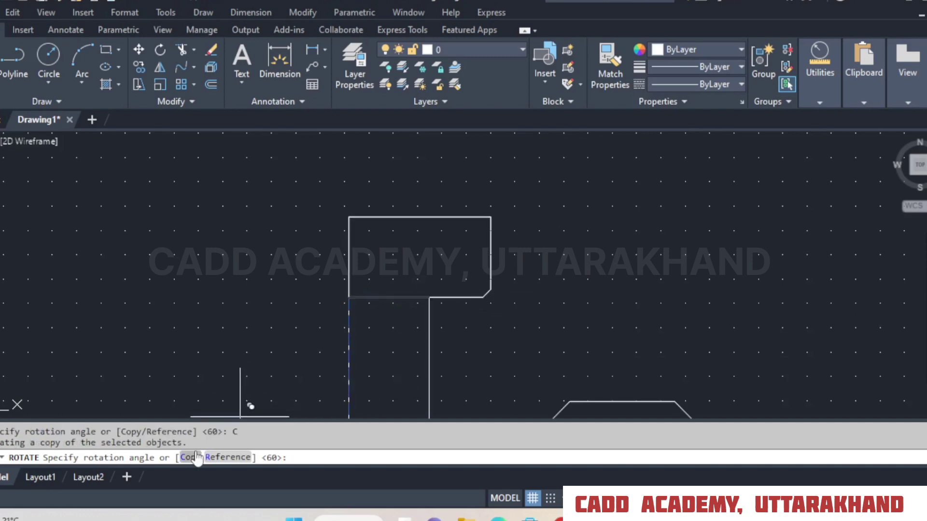
{"action": "key", "text": "Return"}
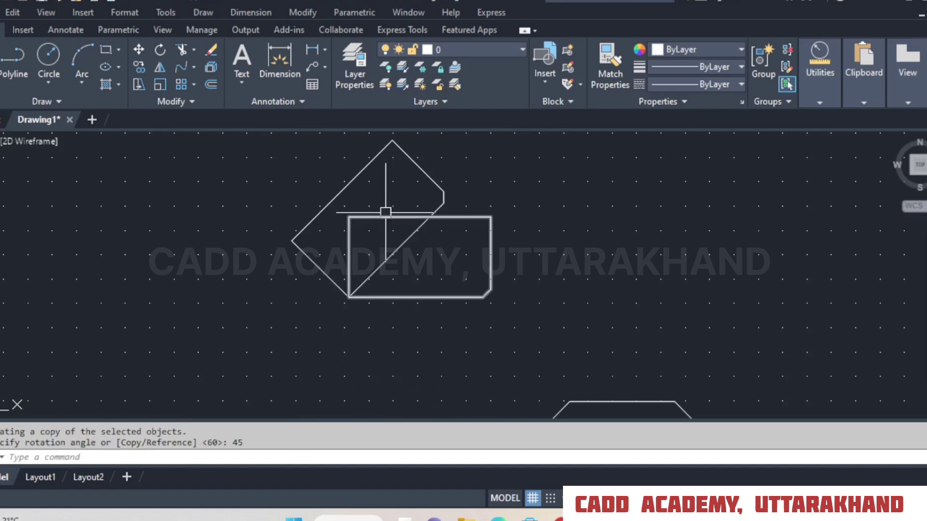
Erase the 45-degree rotated copy of the rectangle.
{"action": "middle_click_drag", "start_coordinate": [496, 182], "coordinate": [517, 215]}
{"action": "left_click", "coordinate": [488, 191]}
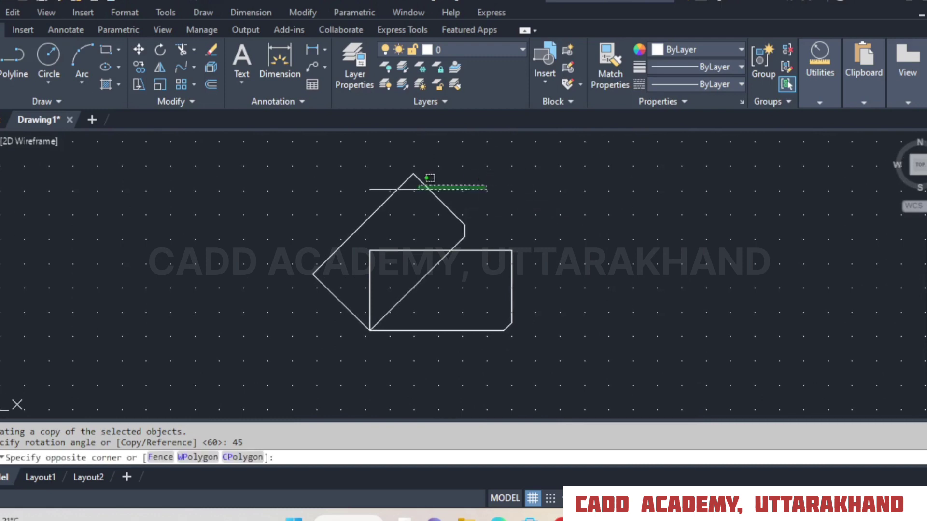
{"action": "left_click", "coordinate": [394, 195]}
{"action": "left_click", "coordinate": [212, 49]}
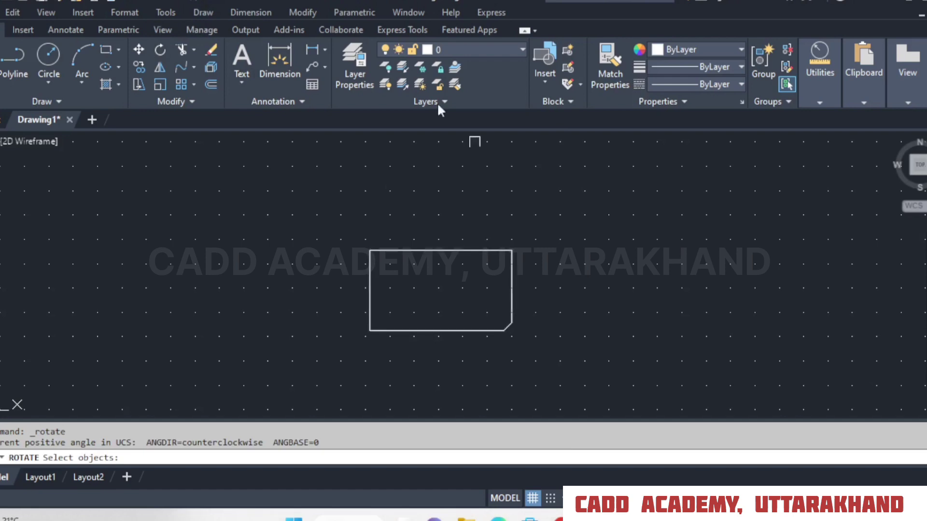
Draw a slanted line with Ortho off, from the rectangle's lower-left corner across its top edge to a point above it.
{"action": "left_click", "coordinate": [0, 57]}
{"action": "left_click", "coordinate": [369, 331]}
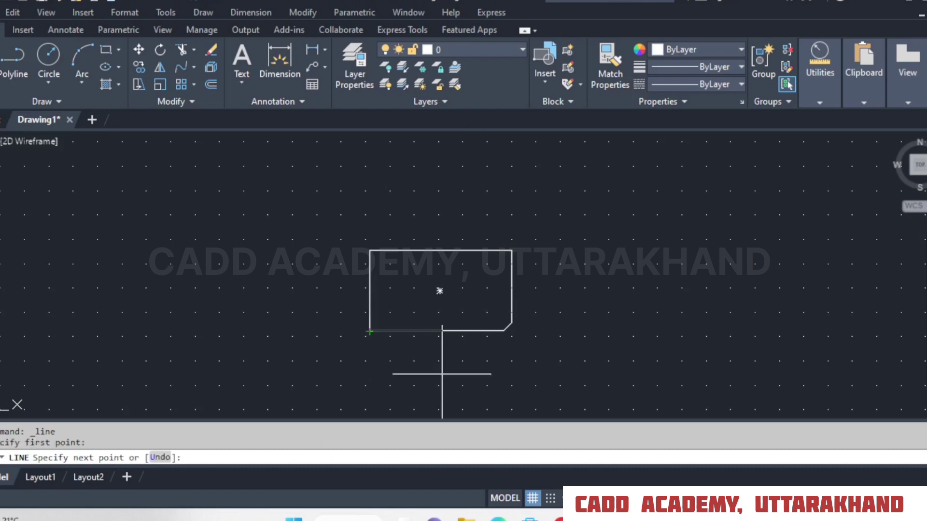
{"action": "key", "text": "F8"}
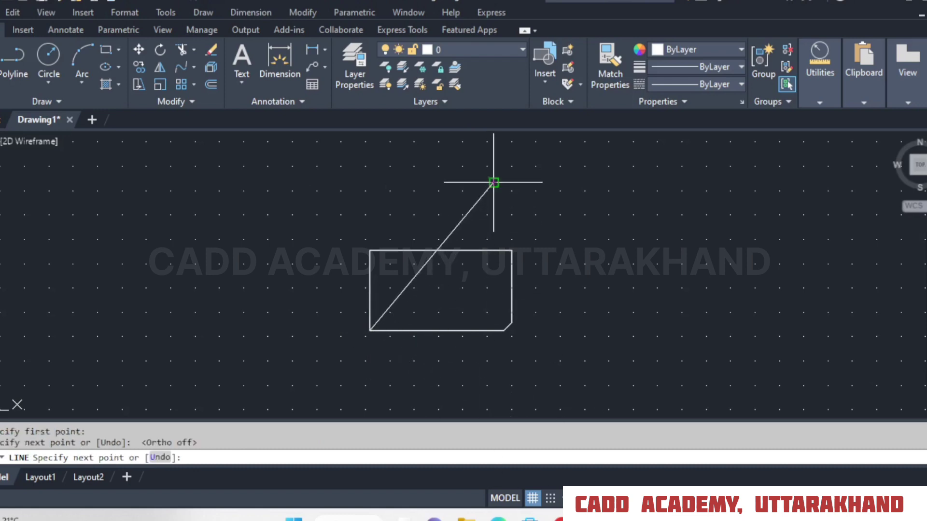
{"action": "left_click", "coordinate": [494, 182]}
{"action": "right_click", "coordinate": [493, 183]}
{"action": "left_click", "coordinate": [526, 196]}
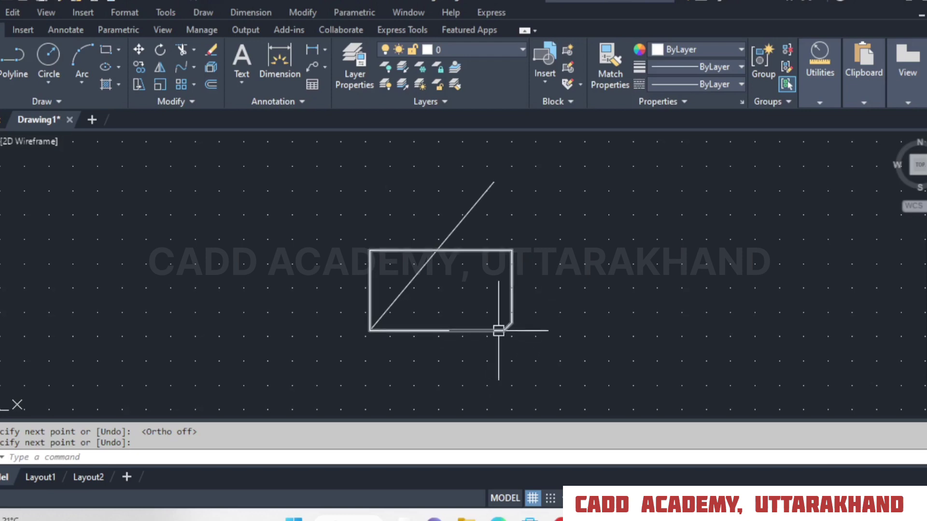
Rotate the chamfered rectangle freehand about its lower-left corner, to an angle of about 343 degrees.
{"action": "left_click", "coordinate": [160, 50]}
{"action": "left_click", "coordinate": [555, 237]}
{"action": "left_click", "coordinate": [502, 270]}
{"action": "key", "text": "Return"}
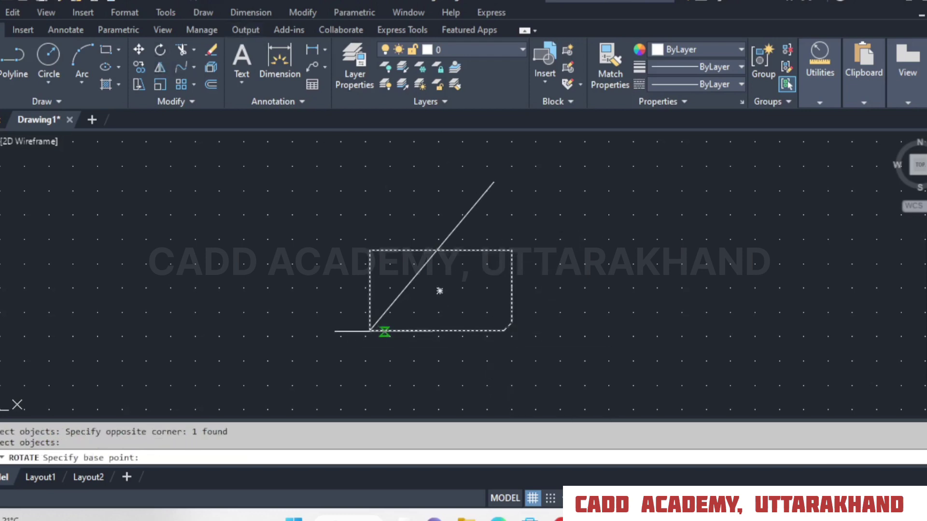
{"action": "left_click", "coordinate": [369, 332]}
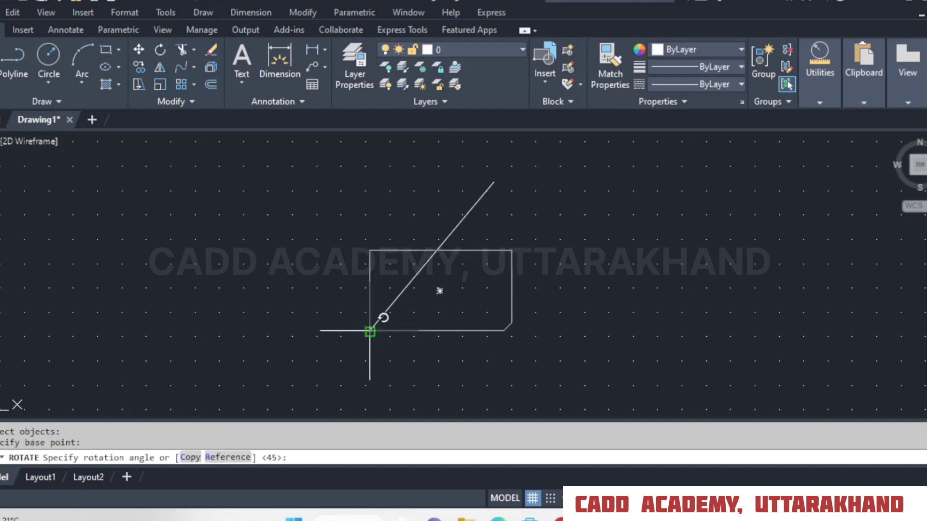
{"action": "left_click", "coordinate": [551, 385]}
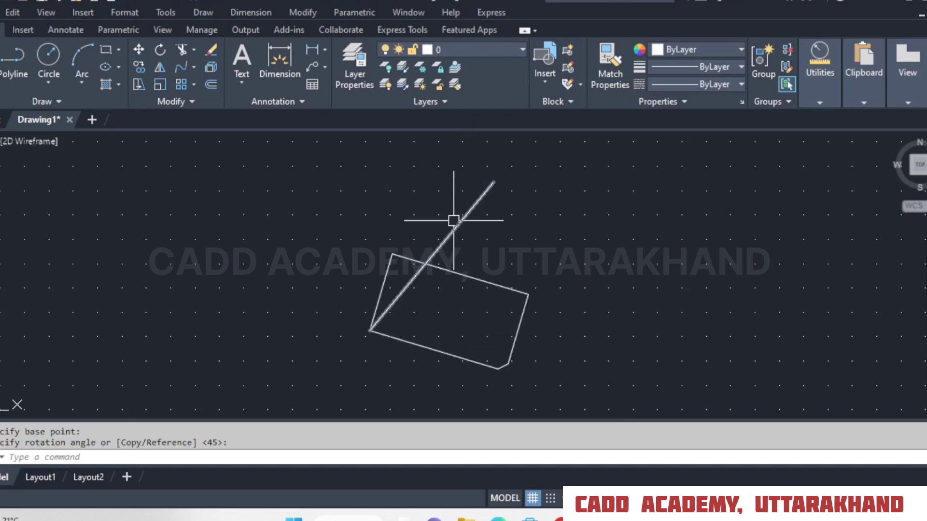
{"action": "left_click", "coordinate": [159, 49]}
{"action": "left_click", "coordinate": [488, 280]}
{"action": "key", "text": "Return"}
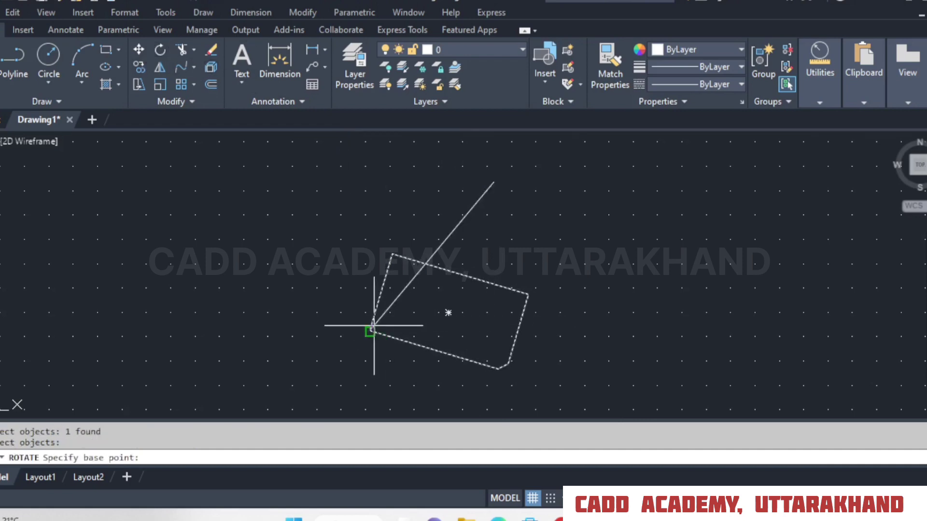
{"action": "left_click", "coordinate": [372, 326]}
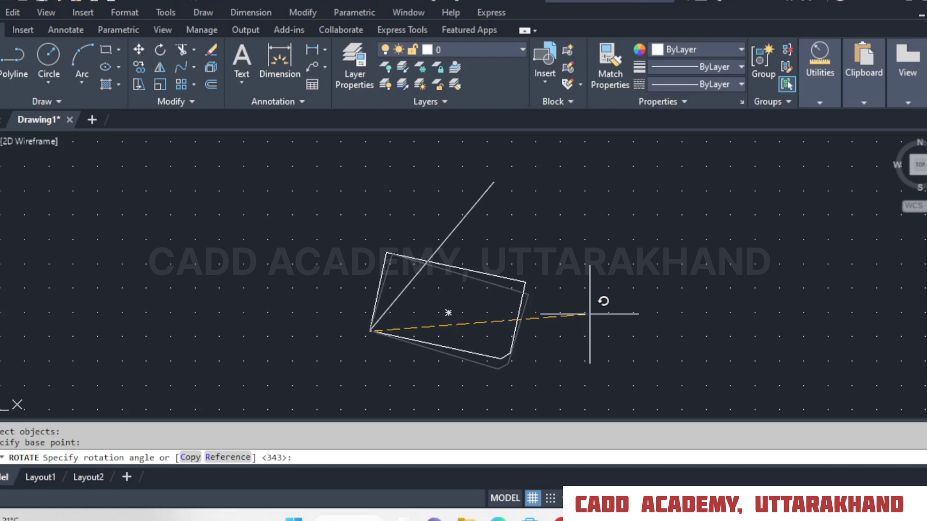
{"action": "key", "text": "Escape"}
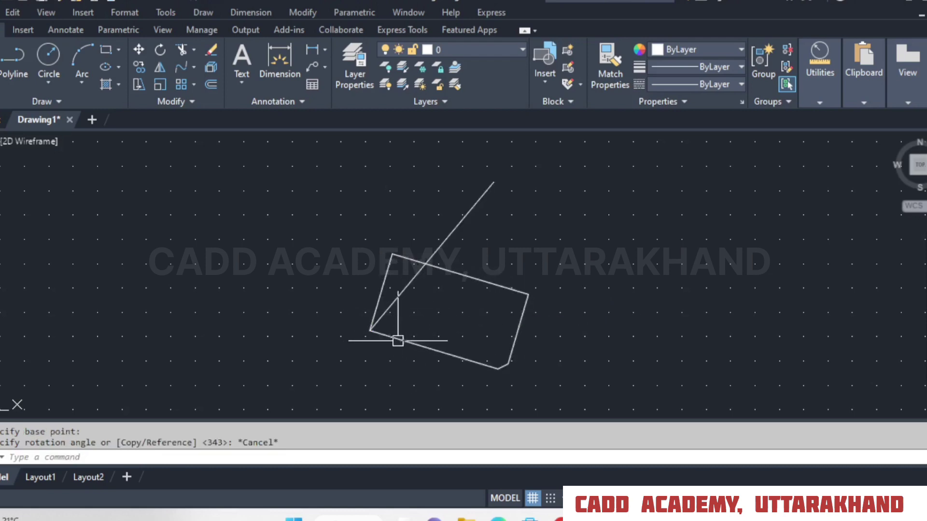
Try rotating the rectangle about its lower-left corner with the Reference option, aligning its lower long edge to the slanted line, and undo it.
{"action": "left_click", "coordinate": [160, 50]}
{"action": "left_click", "coordinate": [494, 286]}
{"action": "key", "text": "Return"}
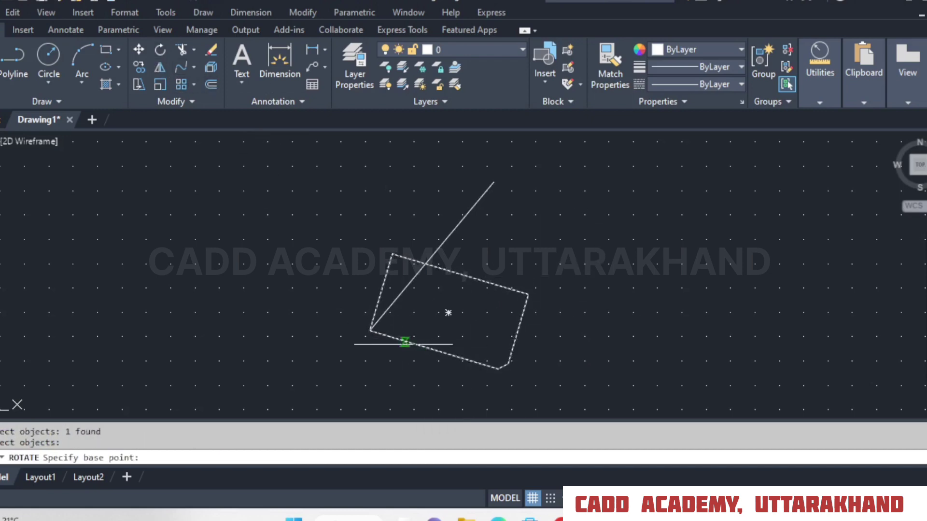
{"action": "left_click", "coordinate": [372, 332]}
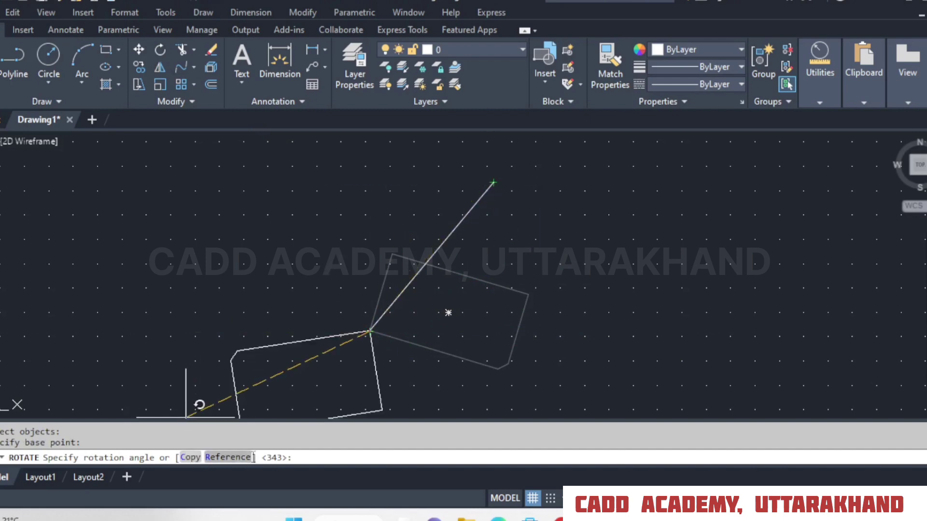
{"action": "left_click", "coordinate": [228, 458]}
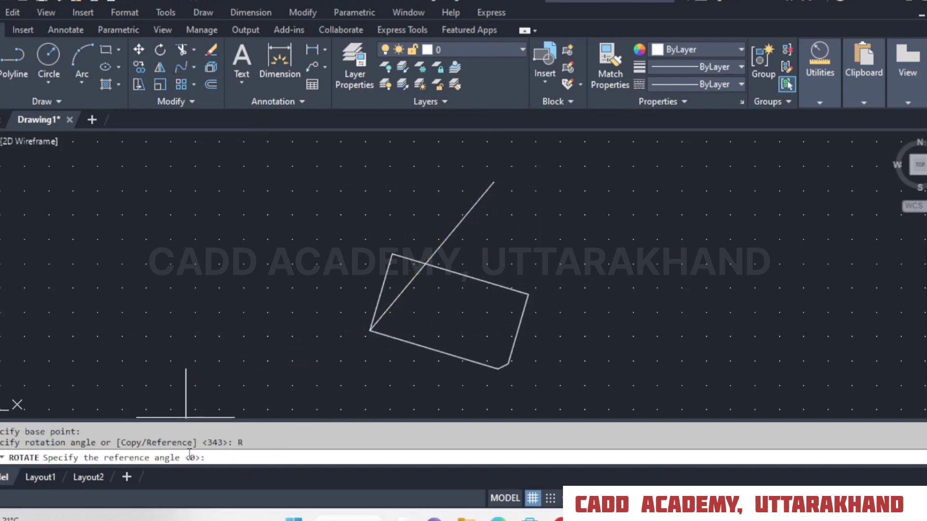
{"action": "left_click", "coordinate": [370, 331]}
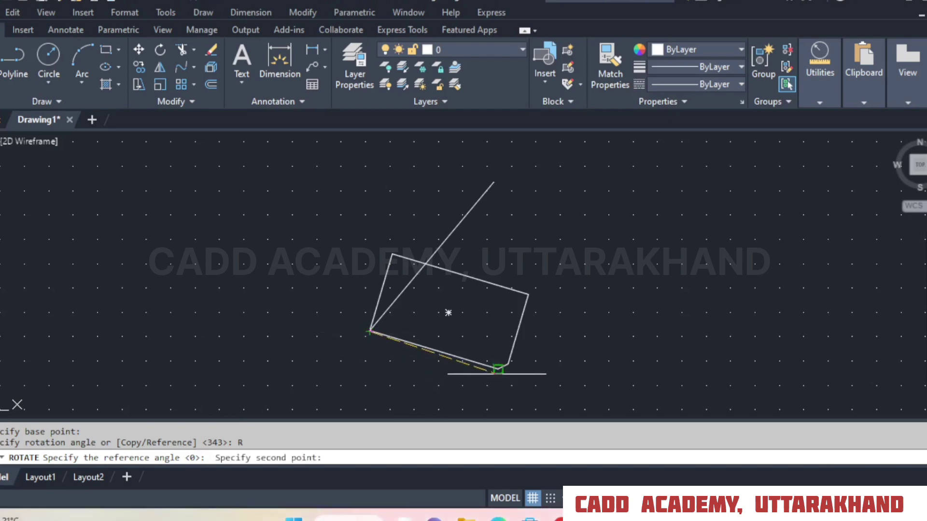
{"action": "left_click", "coordinate": [499, 370]}
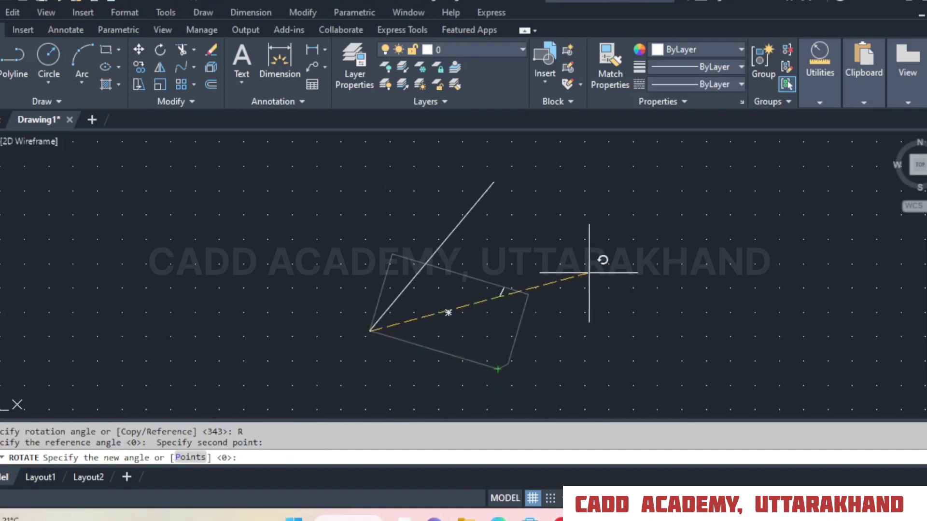
{"action": "left_click", "coordinate": [493, 182]}
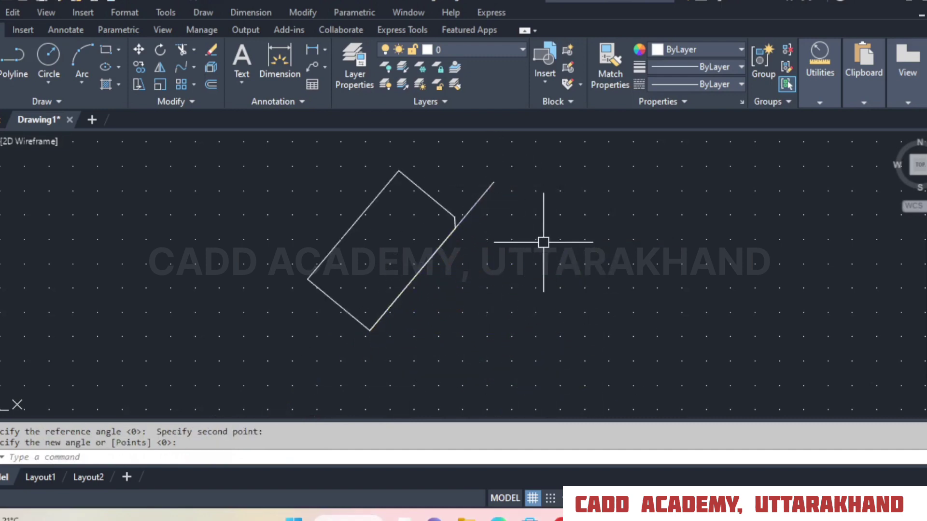
{"action": "left_click", "coordinate": [127, 1]}
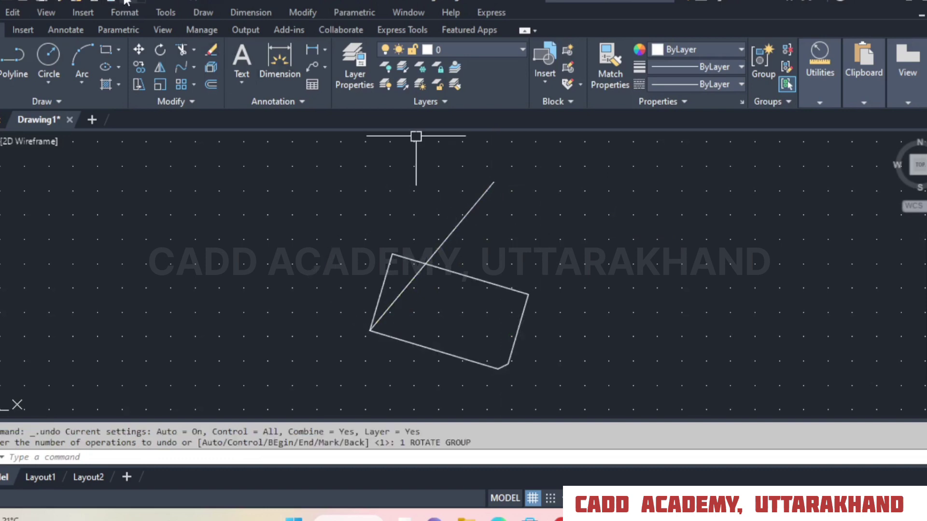
Repeat the Reference rotation of the rectangle onto the slanted line, and undo back to the upright rectangle without the line.
{"action": "left_click", "coordinate": [161, 52]}
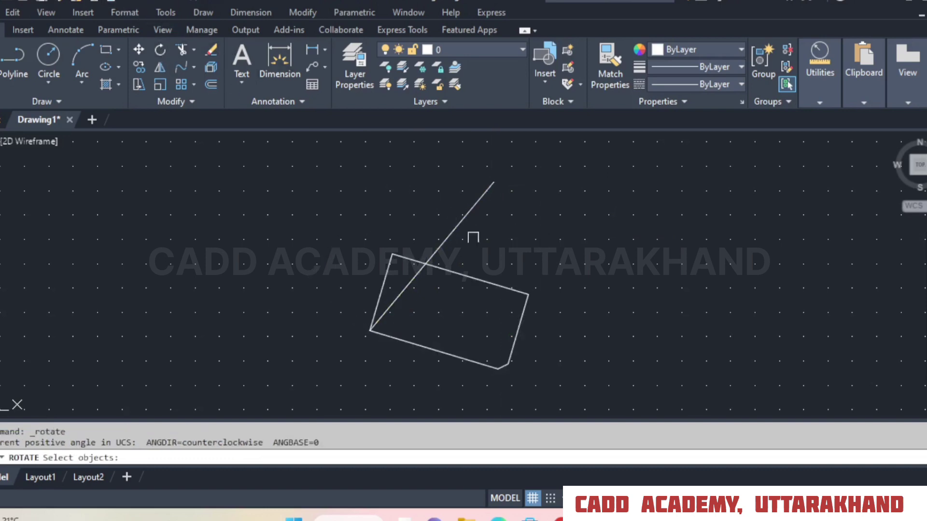
{"action": "left_click", "coordinate": [484, 281]}
{"action": "key", "text": "Return"}
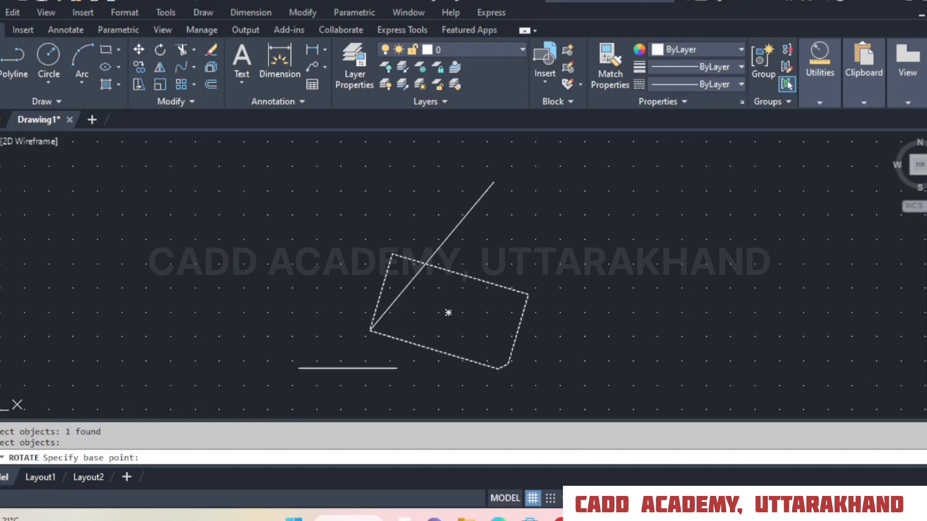
{"action": "left_click", "coordinate": [370, 331]}
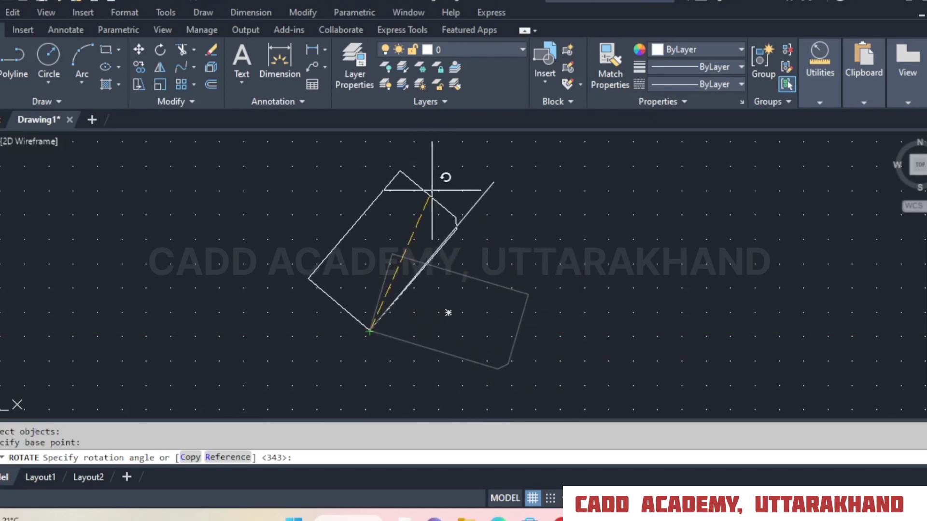
{"action": "left_click", "coordinate": [228, 457]}
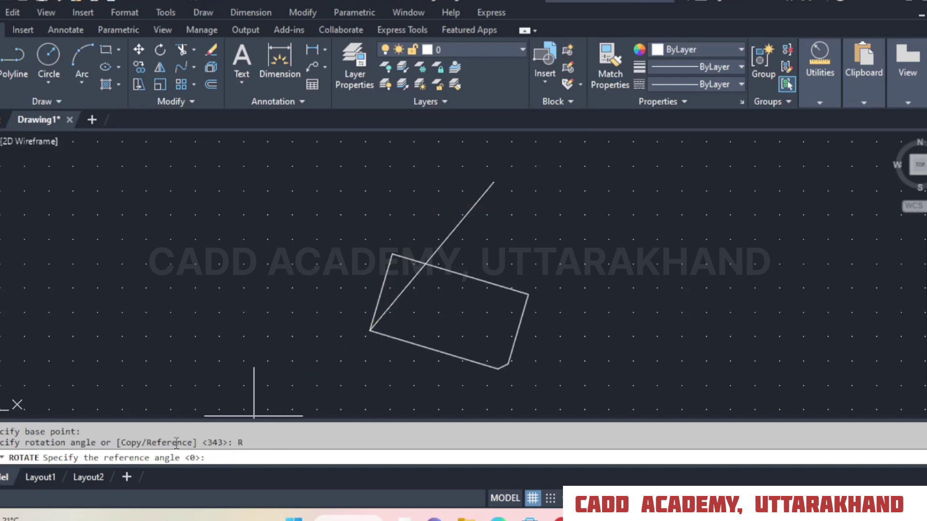
{"action": "middle_click_drag", "start_coordinate": [652, 314], "coordinate": [628, 297]}
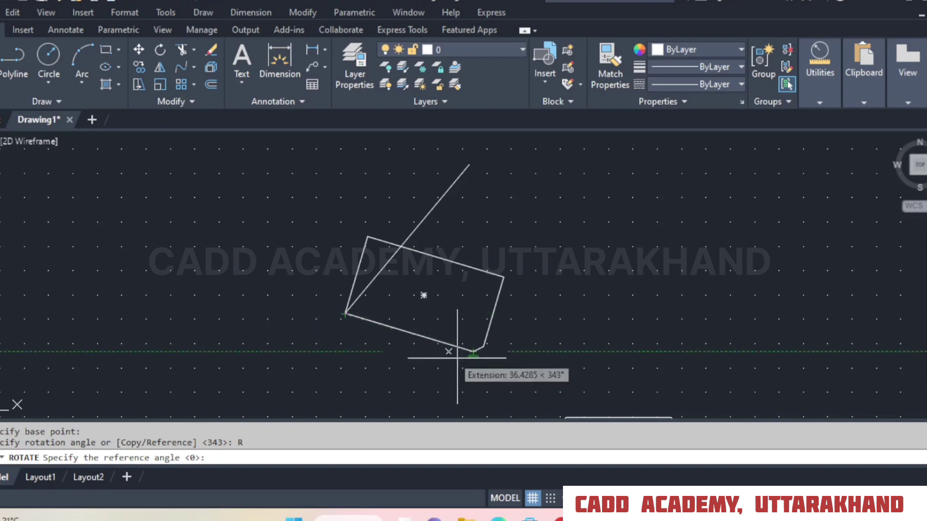
{"action": "left_click", "coordinate": [345, 314]}
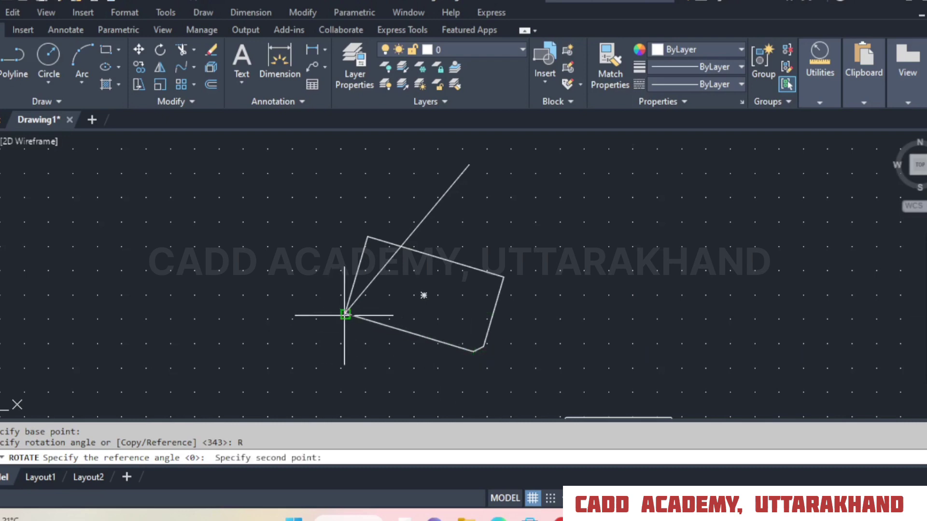
{"action": "left_click", "coordinate": [473, 351]}
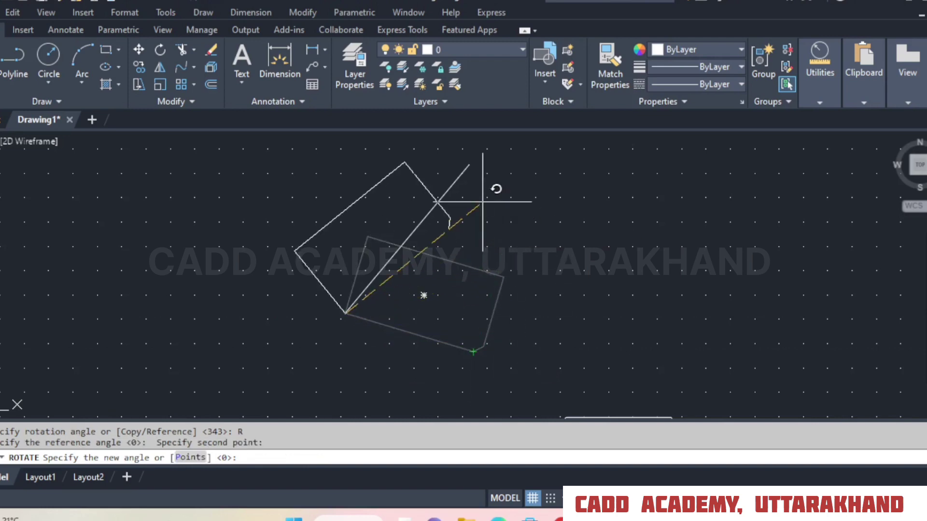
{"action": "middle_click_drag", "start_coordinate": [478, 201], "coordinate": [490, 217]}
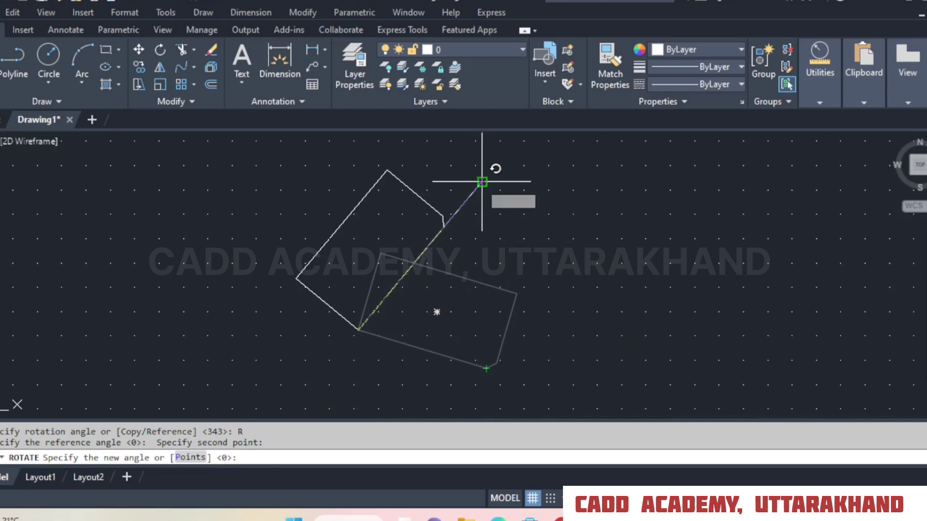
{"action": "left_click", "coordinate": [482, 181]}
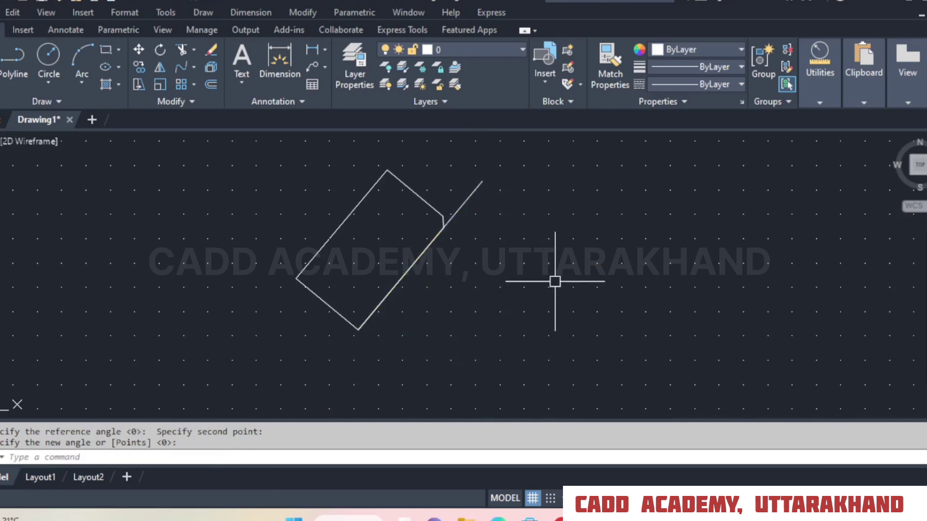
{"action": "left_click", "coordinate": [130, 2]}
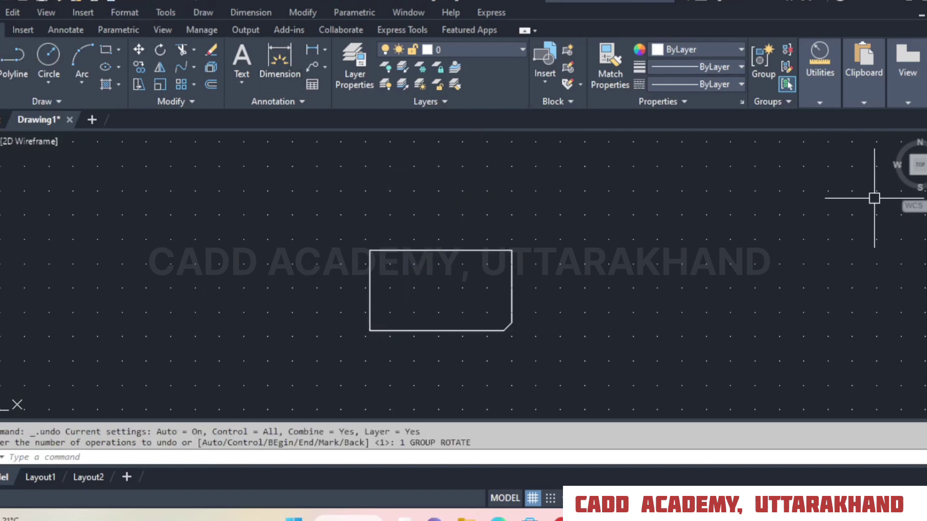
Draw a separate slanted line with Ortho off, rising to the right, above and to the right of the upright chamfered rectangle.
{"action": "left_click", "coordinate": [1, 61]}
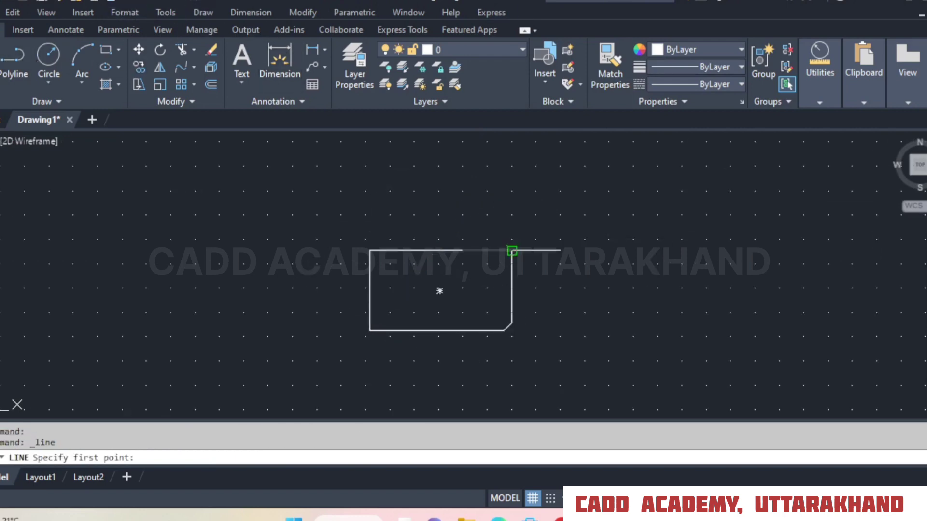
{"action": "scroll", "coordinate": [512, 251], "scroll_direction": "down", "scroll_amount": 2}
{"action": "middle_click_drag", "start_coordinate": [616, 240], "coordinate": [496, 273]}
{"action": "left_click", "coordinate": [445, 198]}
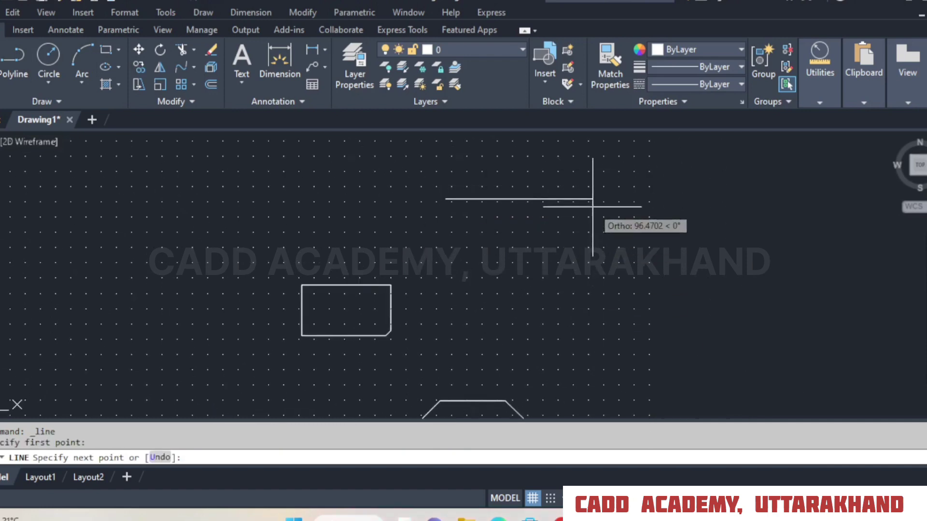
{"action": "key", "text": "F8"}
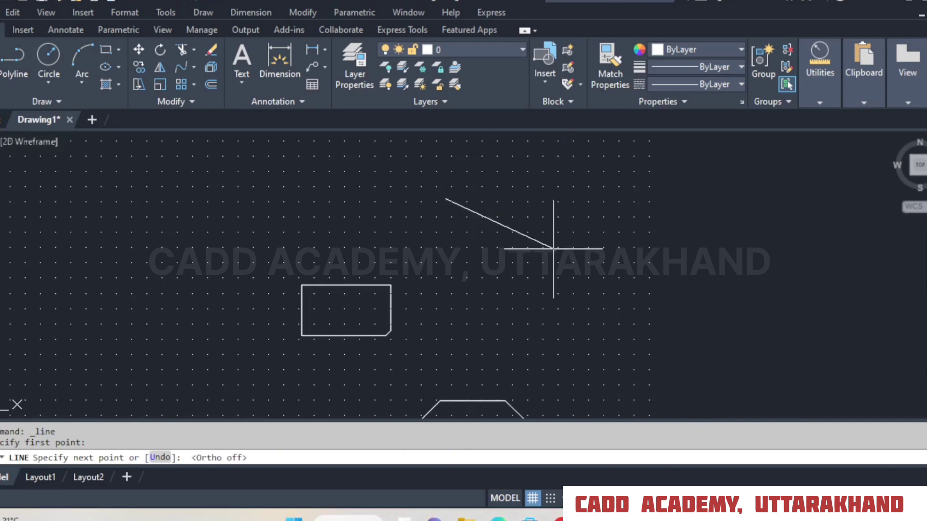
{"action": "middle_click_drag", "start_coordinate": [534, 140], "coordinate": [555, 183]}
{"action": "left_click", "coordinate": [558, 176]}
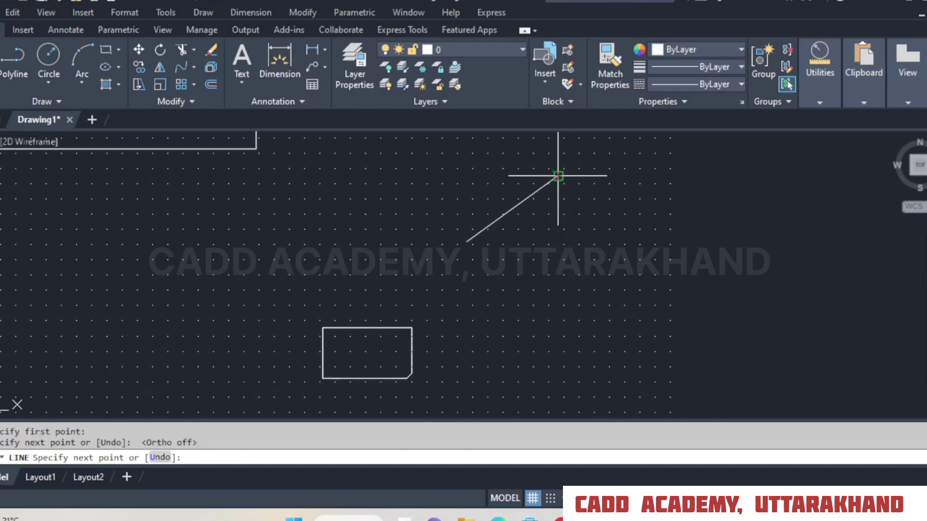
{"action": "right_click", "coordinate": [558, 176]}
{"action": "left_click", "coordinate": [584, 187]}
{"action": "middle_click_drag", "start_coordinate": [652, 310], "coordinate": [660, 287]}
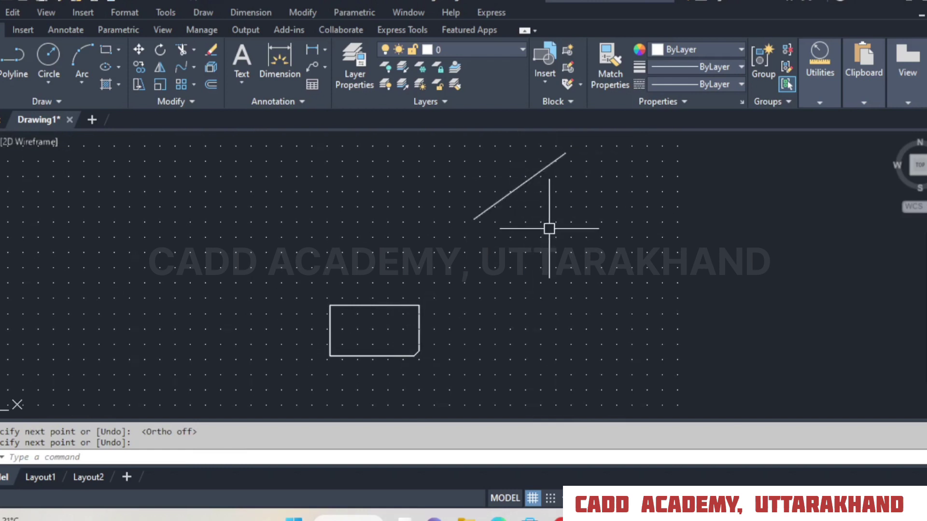
Rotate the rectangle about its lower-left corner using Reference on its bottom edge and Points on the detached line's two endpoints.
{"action": "left_click", "coordinate": [159, 50]}
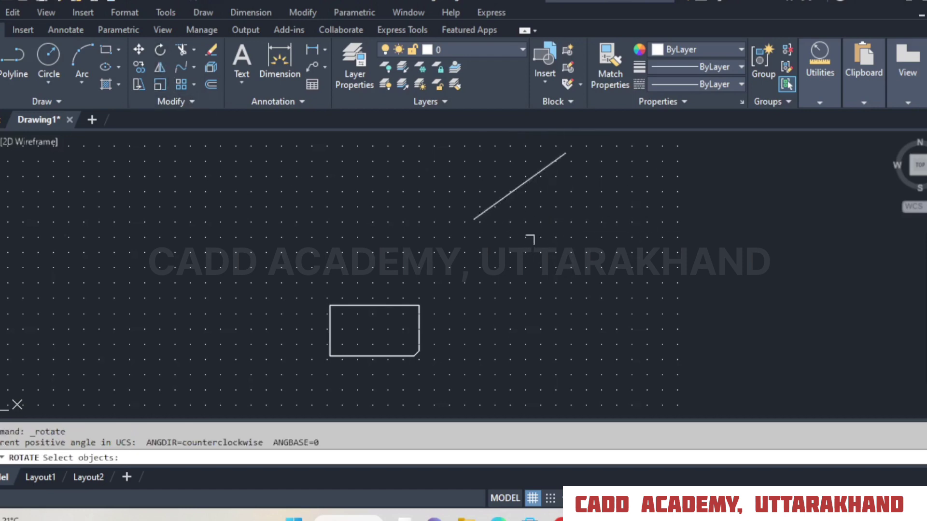
{"action": "left_click", "coordinate": [387, 308]}
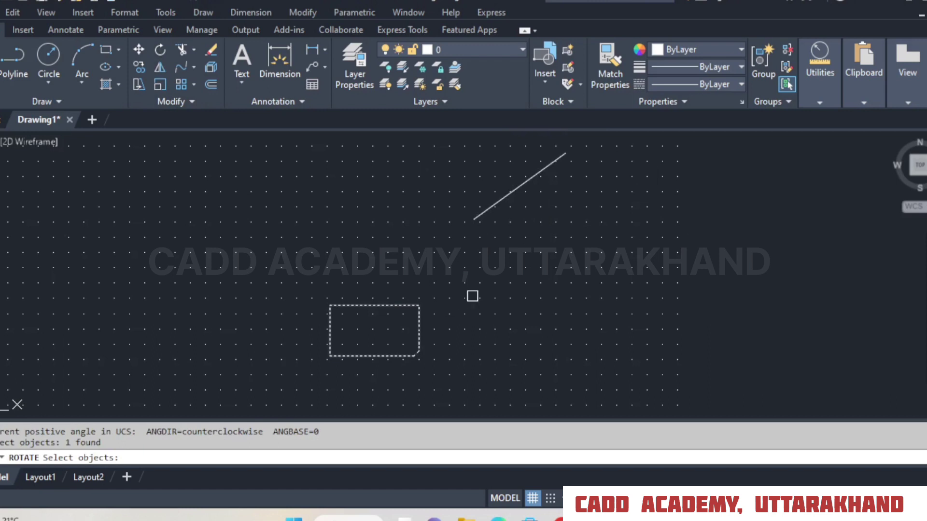
{"action": "key", "text": "Return"}
{"action": "left_click", "coordinate": [331, 355]}
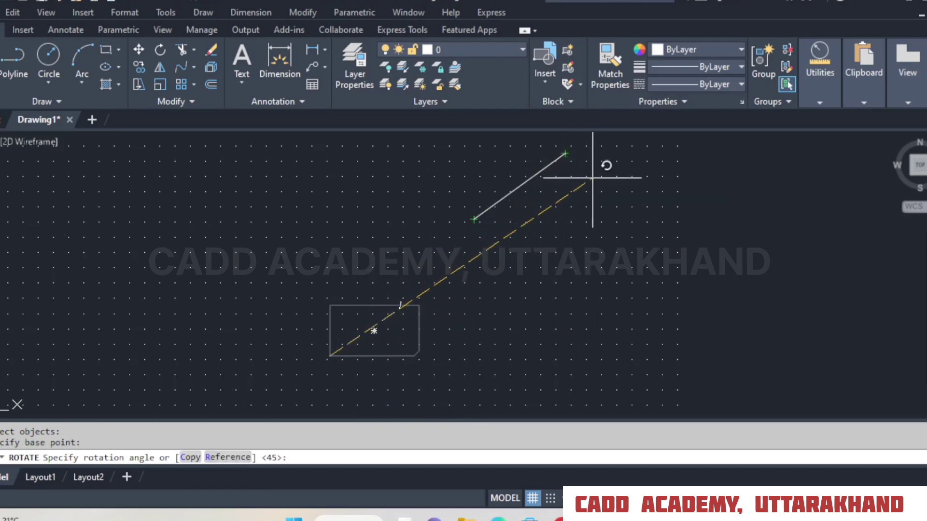
{"action": "left_click", "coordinate": [227, 457]}
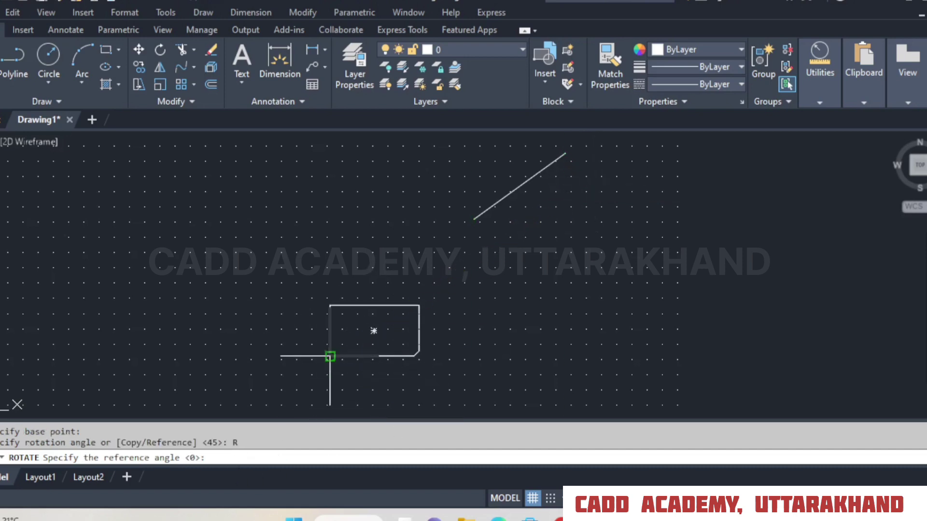
{"action": "left_click", "coordinate": [330, 357]}
{"action": "left_click", "coordinate": [414, 356]}
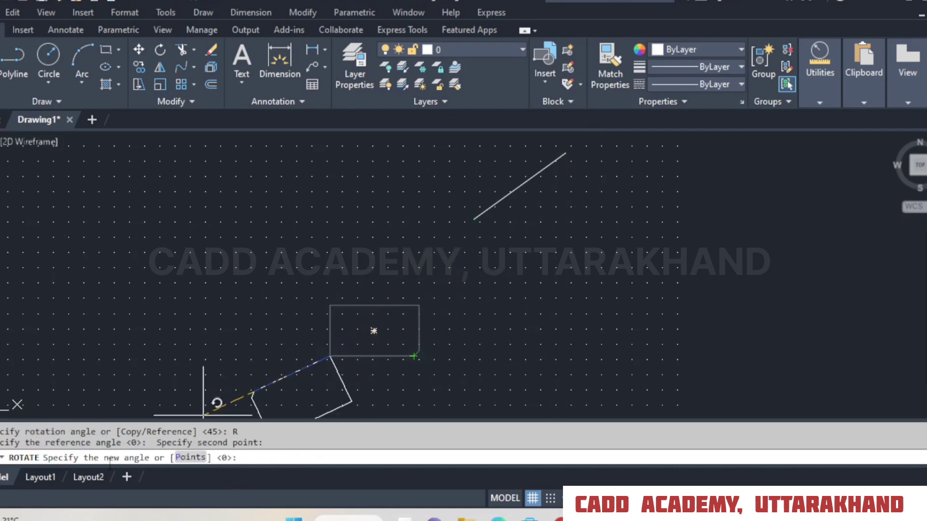
{"action": "left_click", "coordinate": [192, 457]}
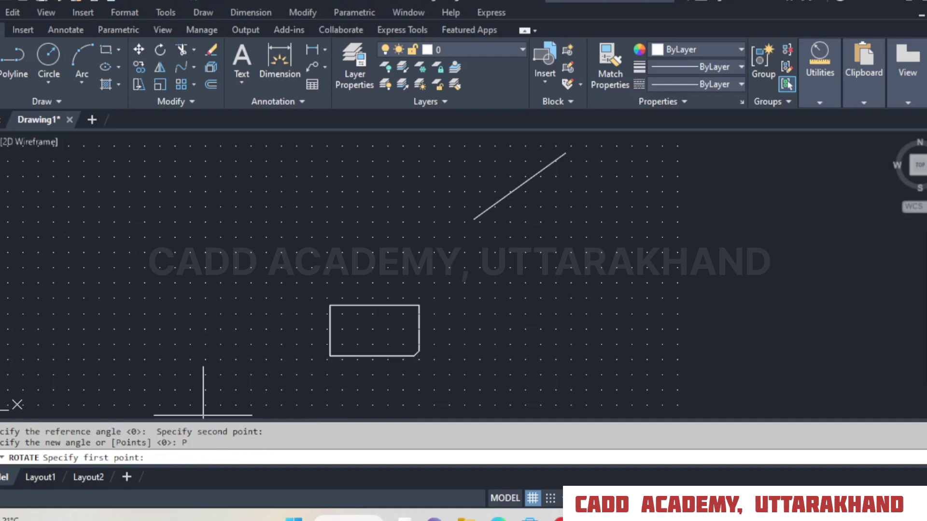
{"action": "left_click", "coordinate": [474, 220]}
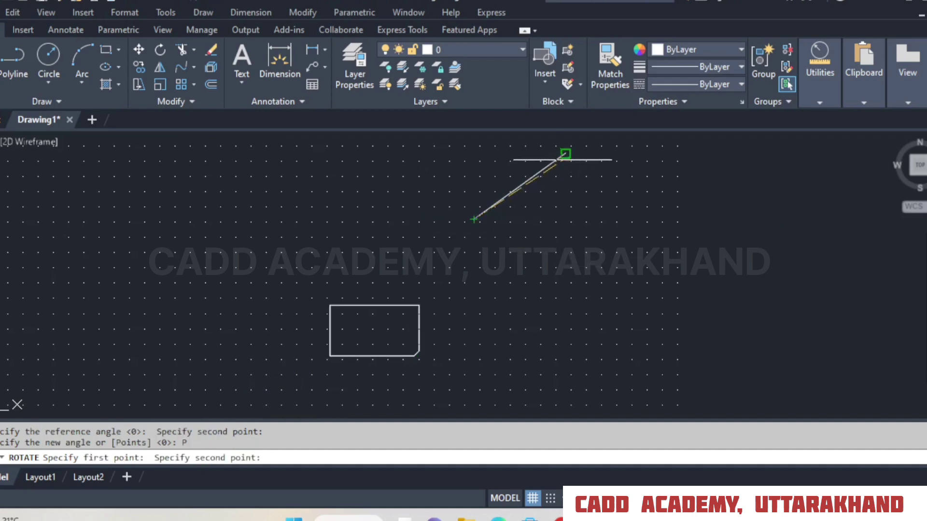
{"action": "left_click", "coordinate": [566, 154]}
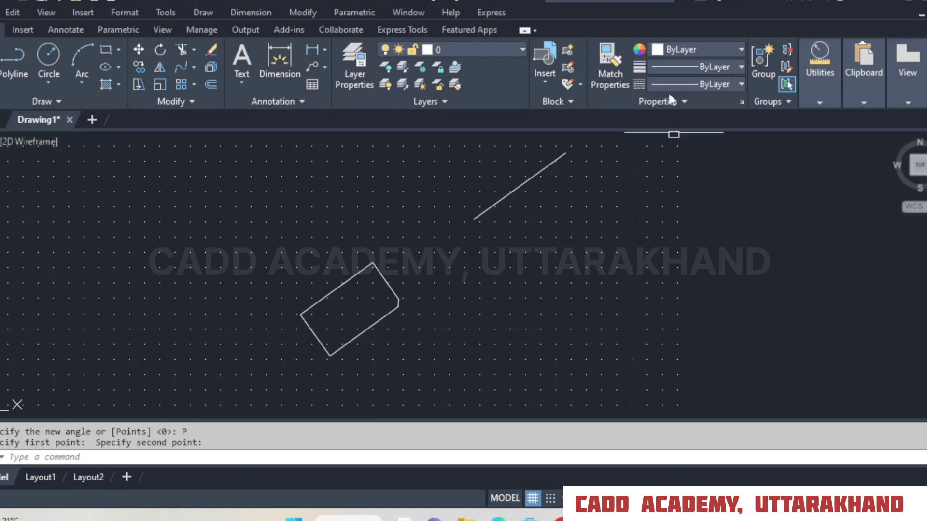
{"action": "left_click", "coordinate": [300, 12]}
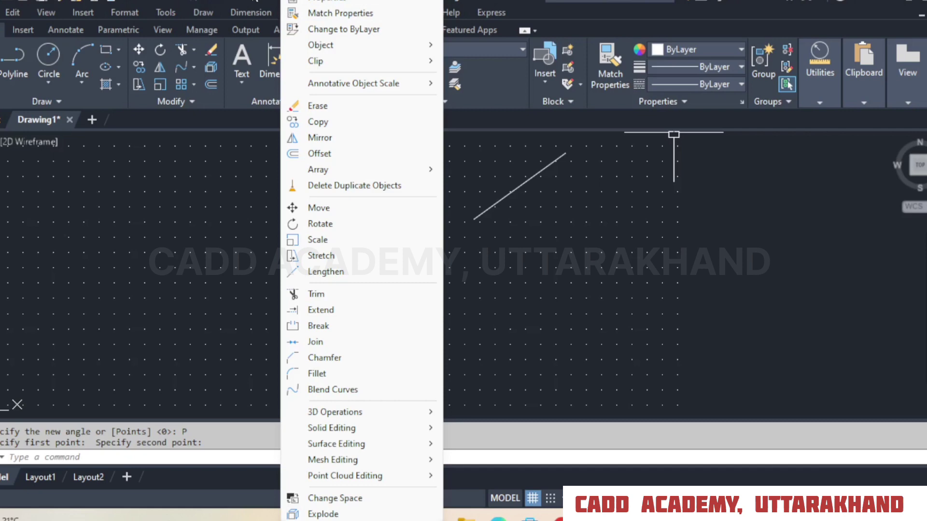
{"action": "left_click", "coordinate": [255, 1]}
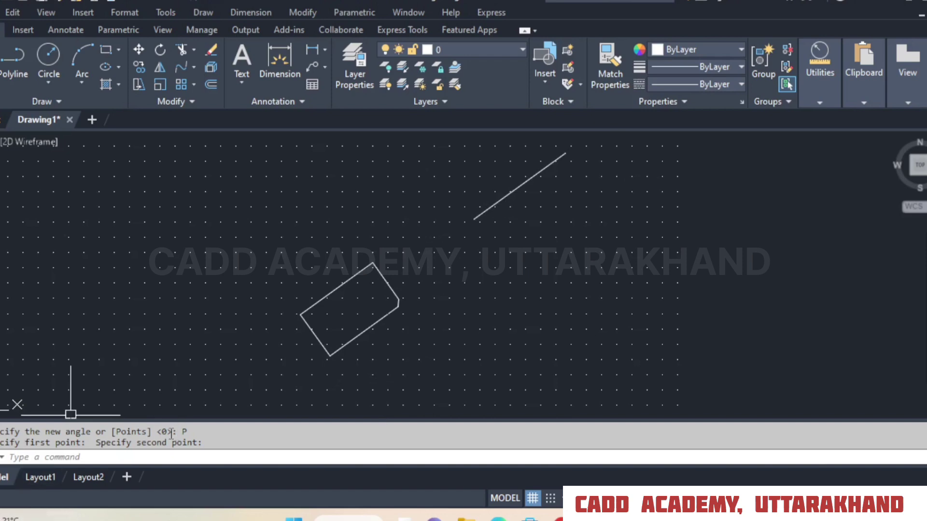
Draw a plain upright rectangle in the empty area to the left of the rotated chamfered rectangle.
{"action": "left_click", "coordinate": [303, 12]}
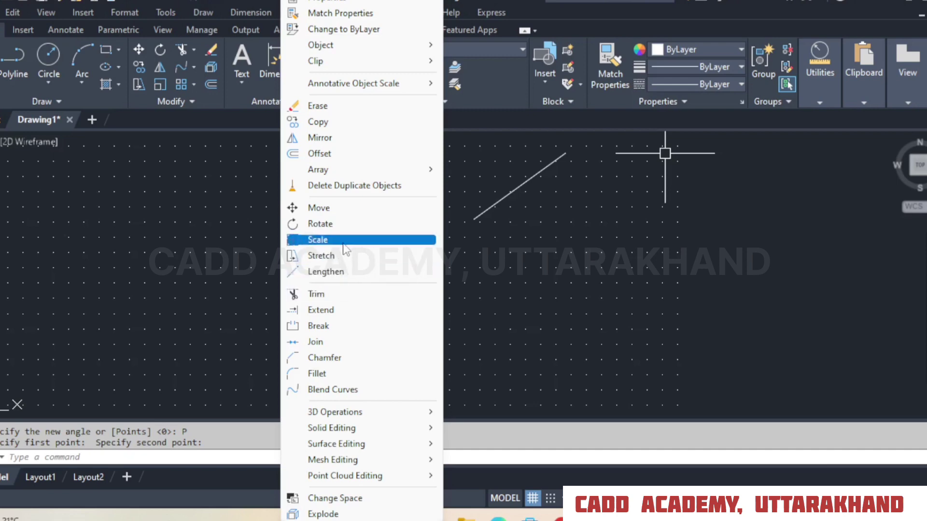
{"action": "left_click", "coordinate": [338, 375]}
{"action": "scroll", "coordinate": [527, 258], "scroll_direction": "down", "scroll_amount": 4}
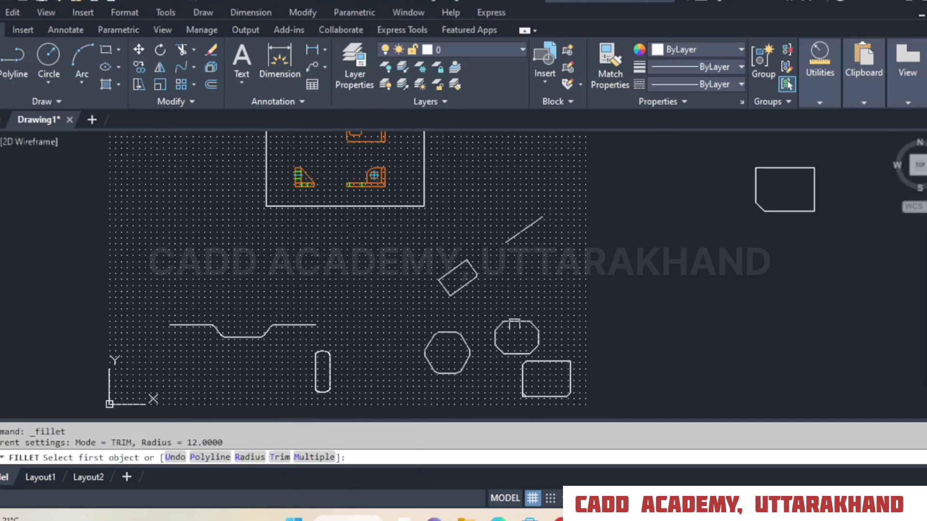
{"action": "scroll", "coordinate": [300, 242], "scroll_direction": "up", "scroll_amount": 5}
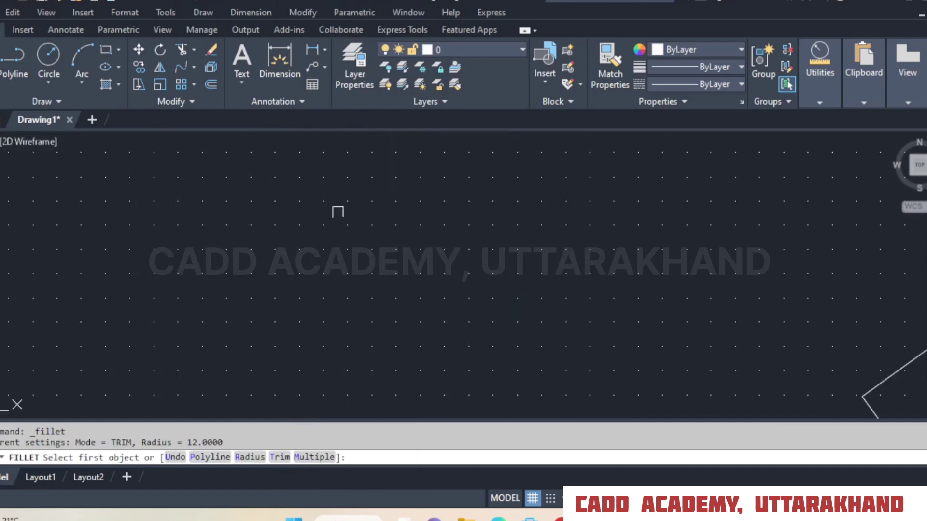
{"action": "left_click", "coordinate": [107, 51]}
{"action": "left_click", "coordinate": [304, 355]}
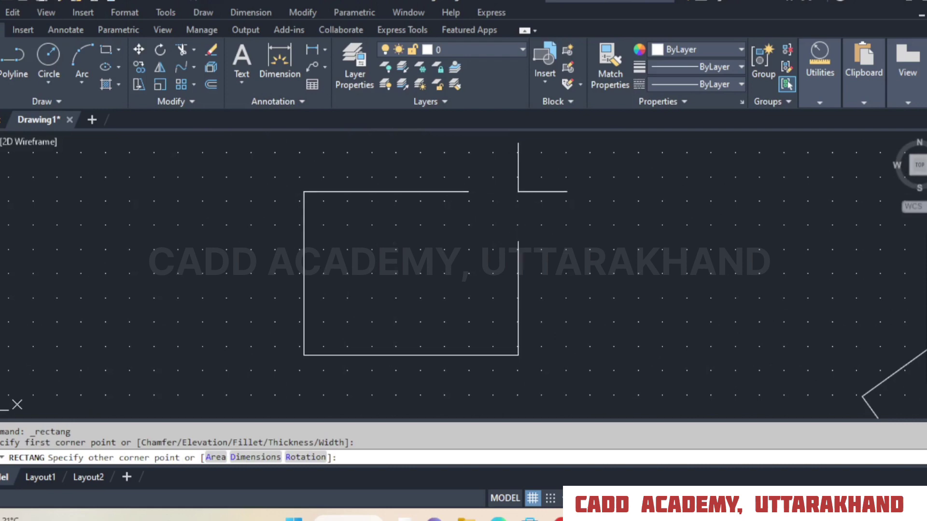
{"action": "left_click", "coordinate": [518, 192]}
{"action": "scroll", "coordinate": [567, 222], "scroll_direction": "up", "scroll_amount": 2}
Fillet the new rectangle's lower-left and lower-right corners at the current radius, using the Multiple option.
{"action": "left_click", "coordinate": [296, 12]}
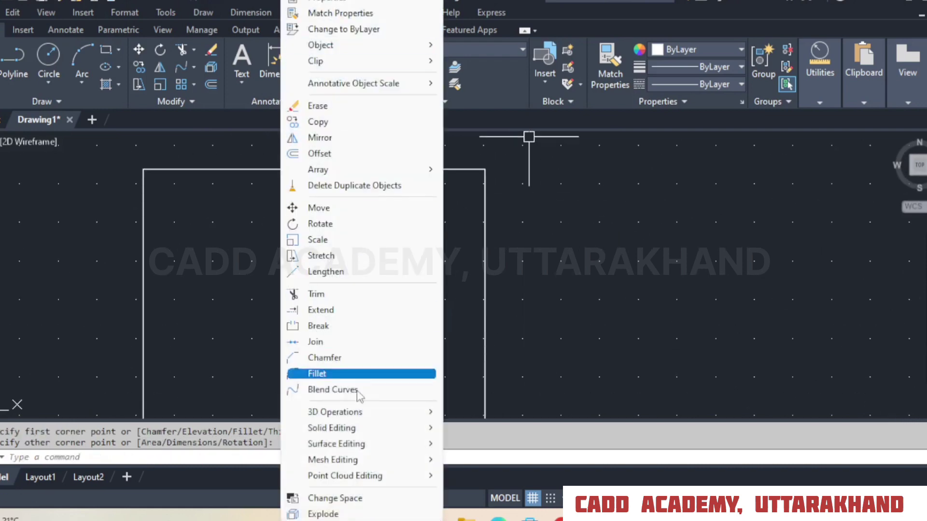
{"action": "left_click", "coordinate": [356, 374]}
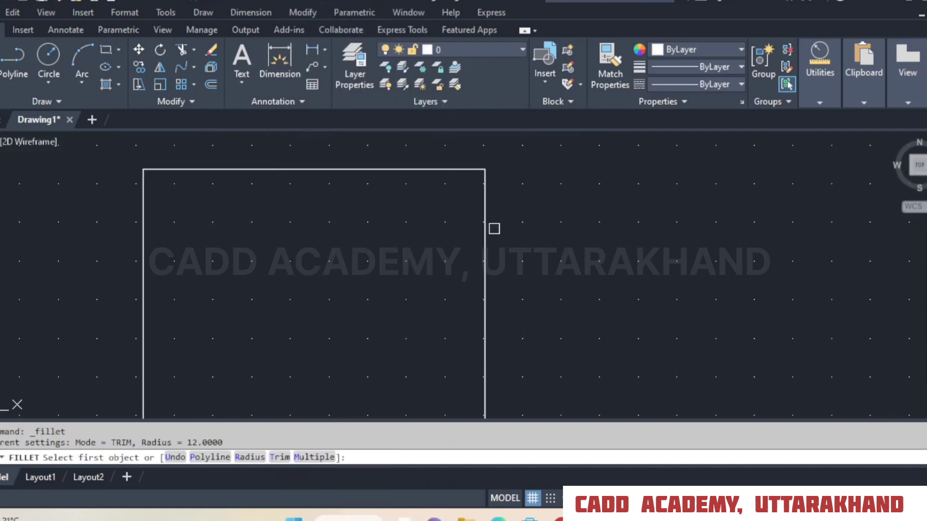
{"action": "scroll", "coordinate": [494, 229], "scroll_direction": "down", "scroll_amount": 4}
{"action": "scroll", "coordinate": [559, 248], "scroll_direction": "up", "scroll_amount": 1}
{"action": "scroll", "coordinate": [393, 265], "scroll_direction": "up", "scroll_amount": 4}
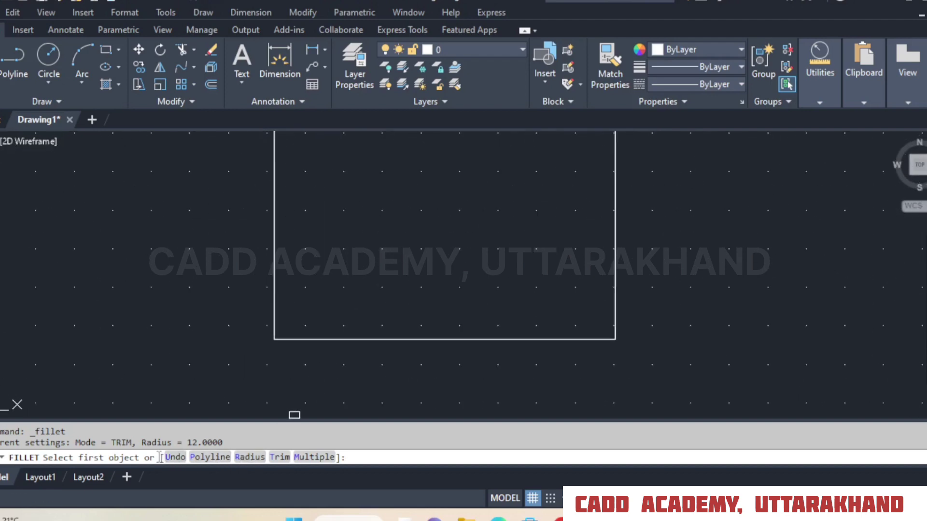
{"action": "left_click", "coordinate": [314, 457]}
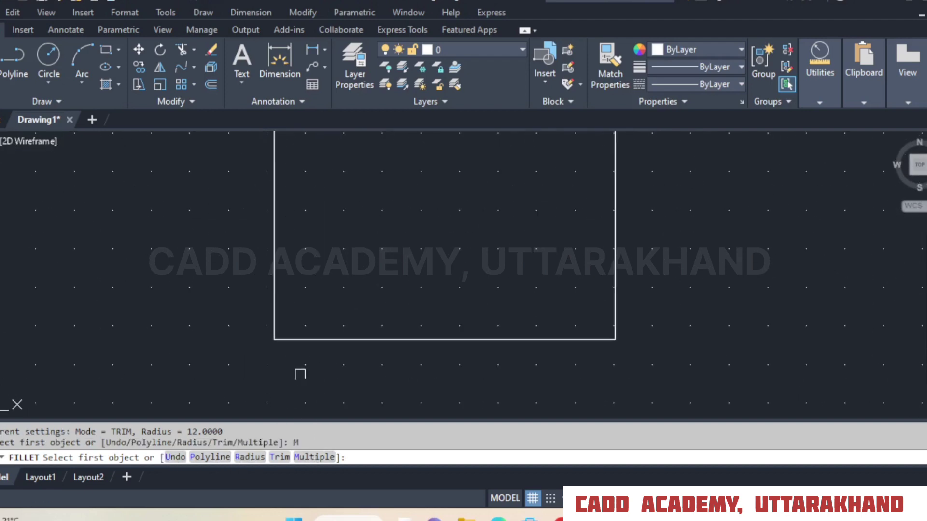
{"action": "left_click", "coordinate": [295, 339]}
{"action": "left_click", "coordinate": [276, 315]}
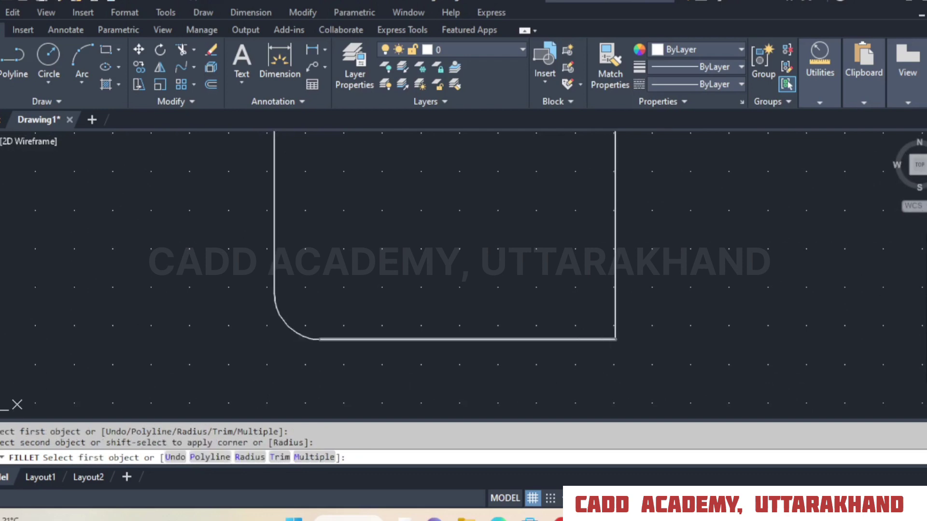
{"action": "left_click", "coordinate": [593, 339]}
{"action": "left_click", "coordinate": [614, 294]}
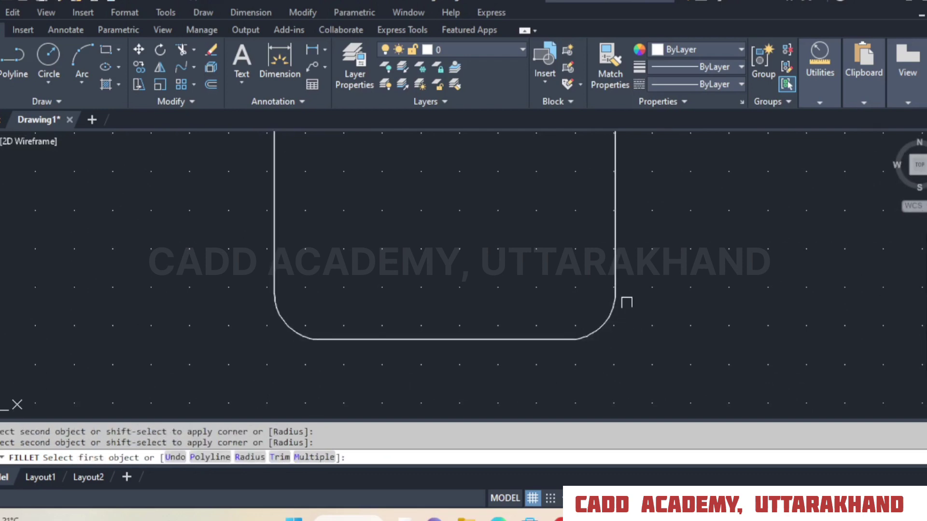
Undo the lower-right fillet with Fillet's Undo option, and undo the remaining fillet to restore the plain rectangle.
{"action": "scroll", "coordinate": [570, 354], "scroll_direction": "down", "scroll_amount": 2}
{"action": "middle_click_drag", "start_coordinate": [629, 320], "coordinate": [594, 337]}
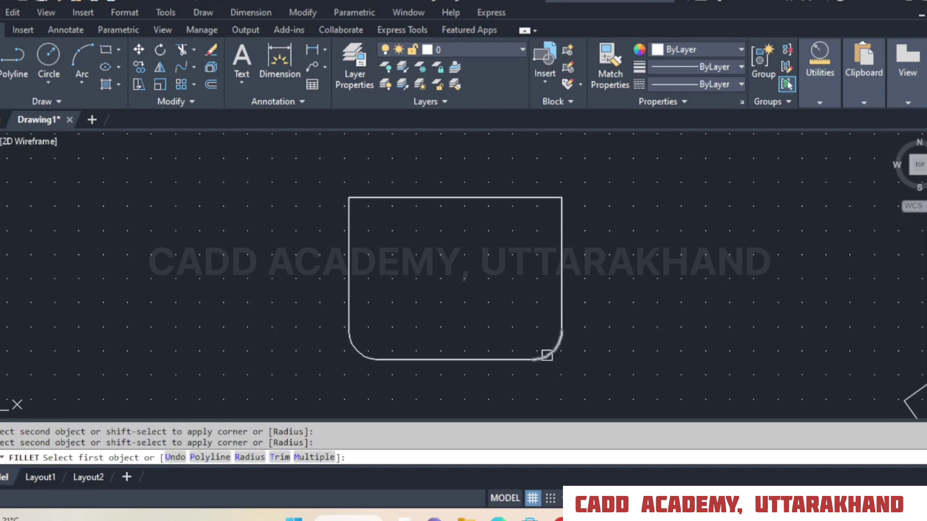
{"action": "left_click", "coordinate": [175, 457]}
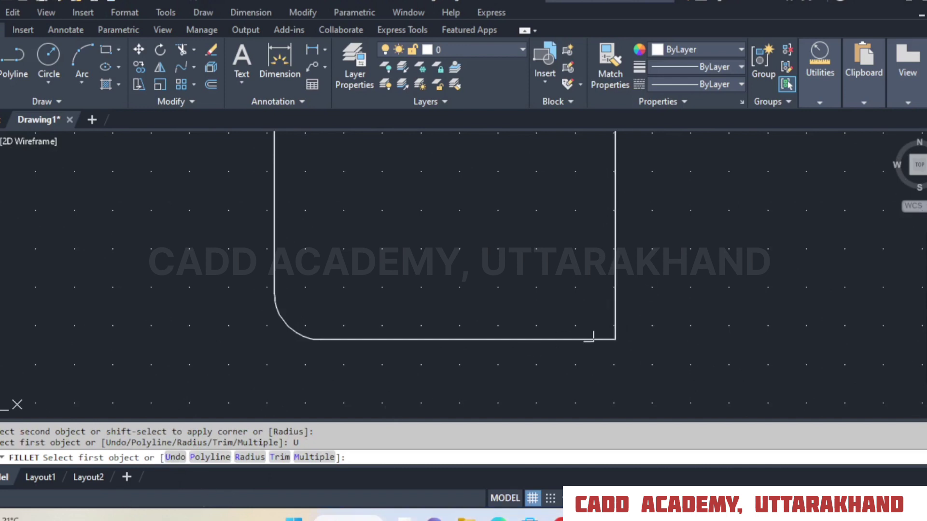
{"action": "middle_click_drag", "start_coordinate": [656, 237], "coordinate": [671, 291]}
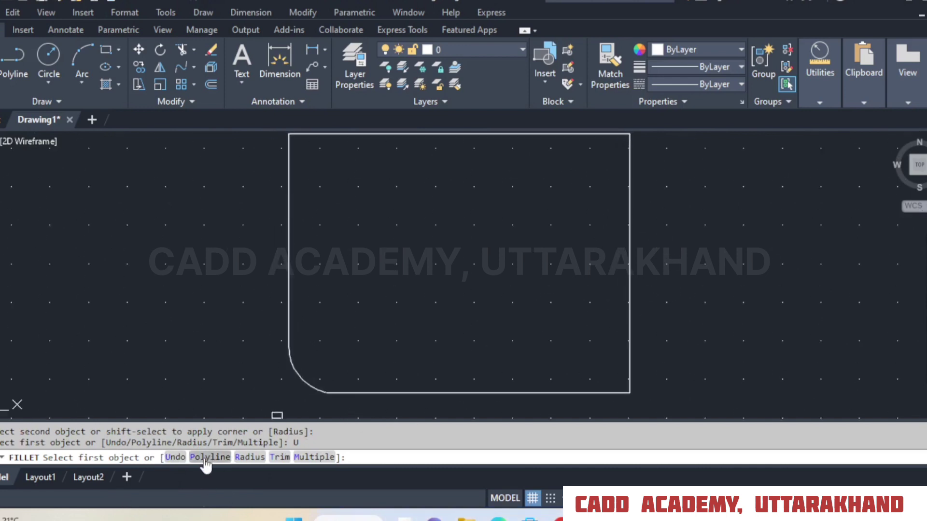
{"action": "right_click", "coordinate": [715, 200]}
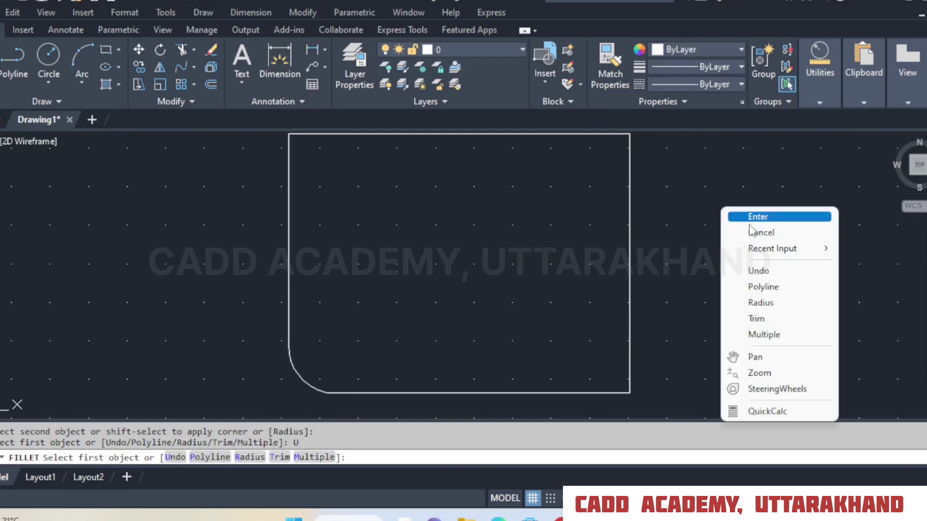
{"action": "left_click", "coordinate": [743, 232]}
{"action": "left_click", "coordinate": [135, 2]}
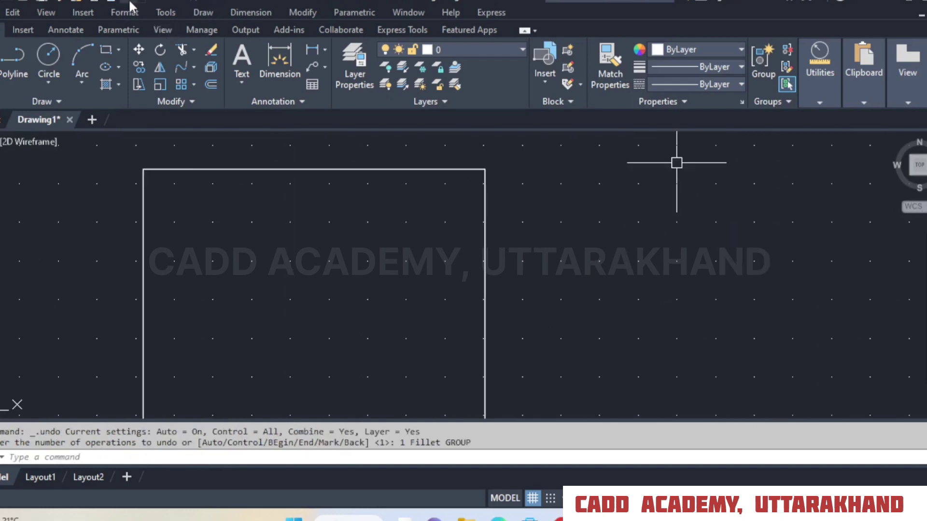
{"action": "scroll", "coordinate": [478, 183], "scroll_direction": "down", "scroll_amount": 6}
{"action": "middle_click_drag", "start_coordinate": [486, 275], "coordinate": [476, 213]}
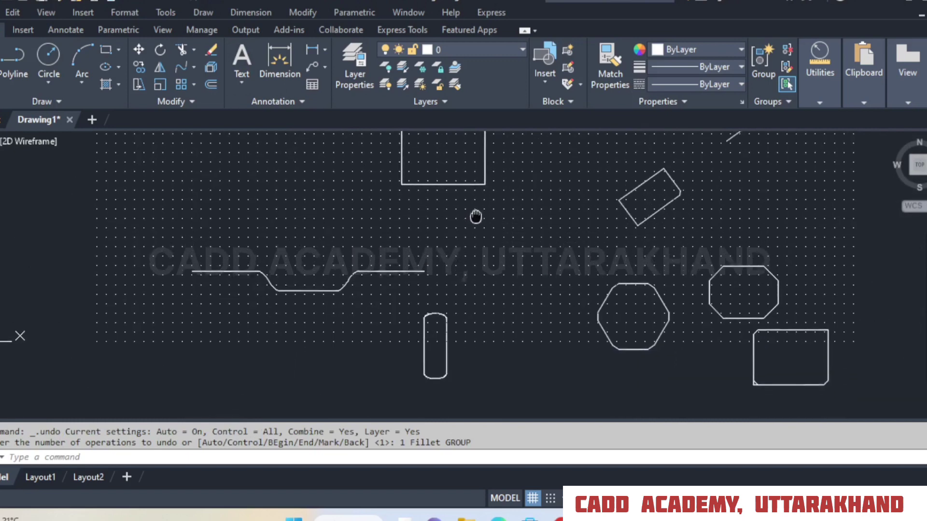
{"action": "scroll", "coordinate": [631, 311], "scroll_direction": "up", "scroll_amount": 3}
{"action": "scroll", "coordinate": [693, 348], "scroll_direction": "up", "scroll_amount": 2}
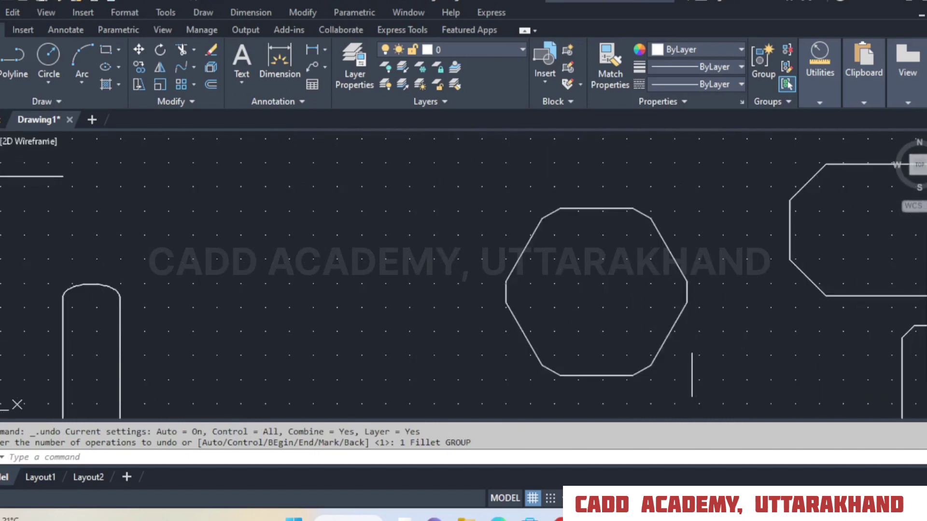
{"action": "left_click", "coordinate": [677, 250]}
Draw a six-sided polygon with the Edge option and Ortho on, its lower edge horizontal, to the left of the plain rectangle.
{"action": "scroll", "coordinate": [636, 366], "scroll_direction": "down", "scroll_amount": 4}
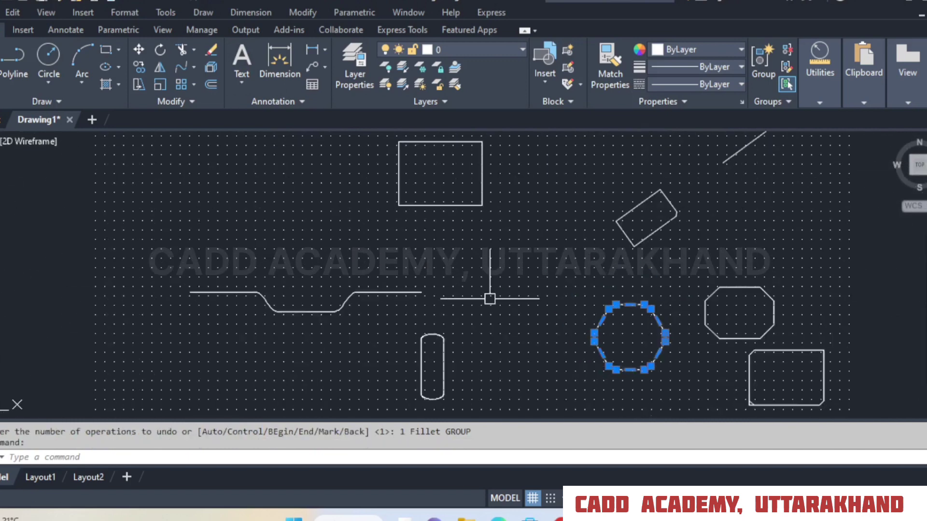
{"action": "middle_click_drag", "start_coordinate": [491, 296], "coordinate": [553, 352]}
{"action": "left_click", "coordinate": [119, 48]}
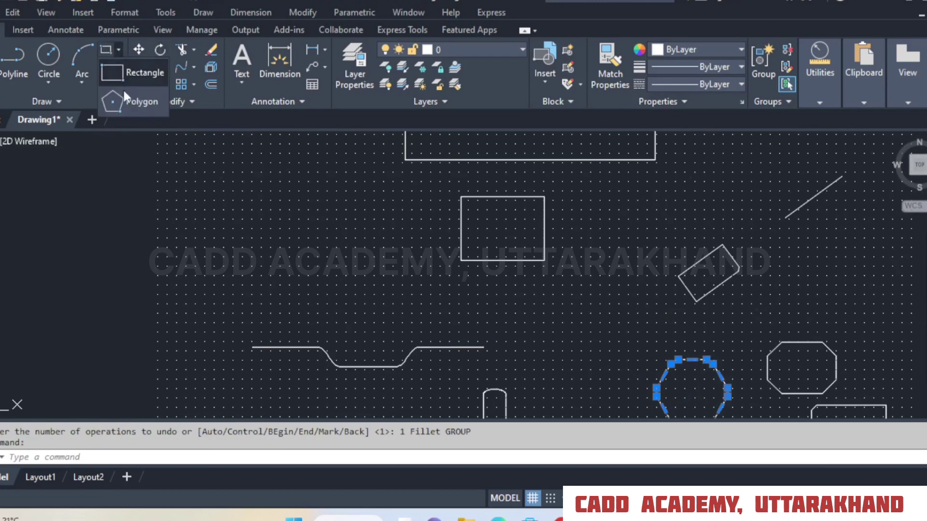
{"action": "left_click", "coordinate": [122, 94]}
{"action": "scroll", "coordinate": [276, 230], "scroll_direction": "up", "scroll_amount": 2}
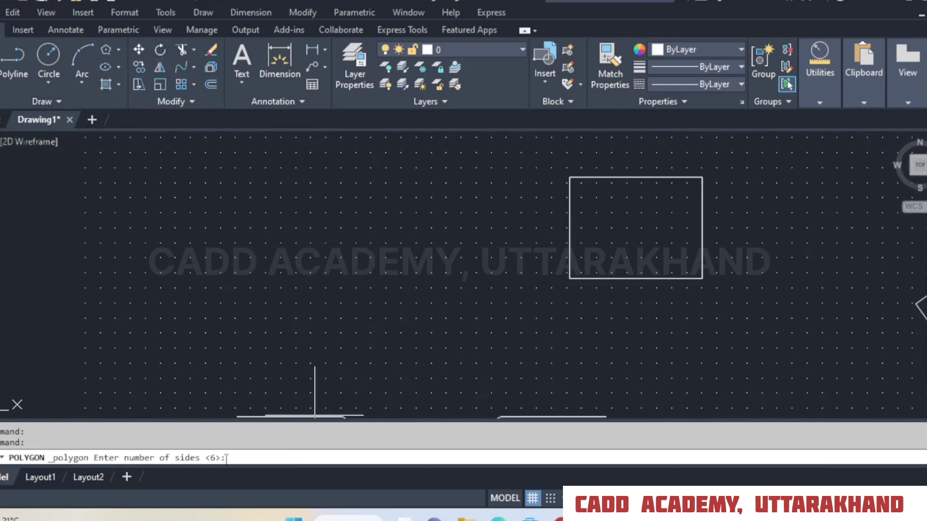
{"action": "key", "text": "Return"}
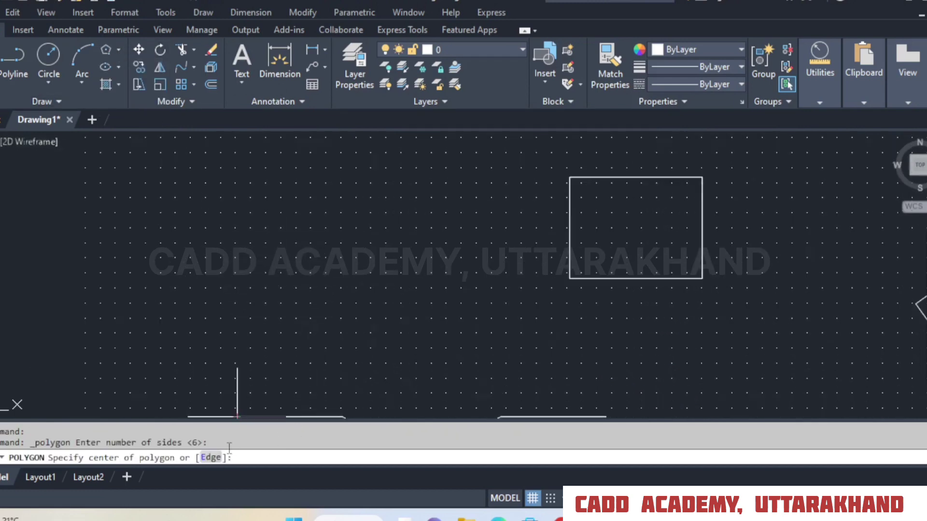
{"action": "left_click", "coordinate": [210, 458]}
{"action": "left_click", "coordinate": [265, 237]}
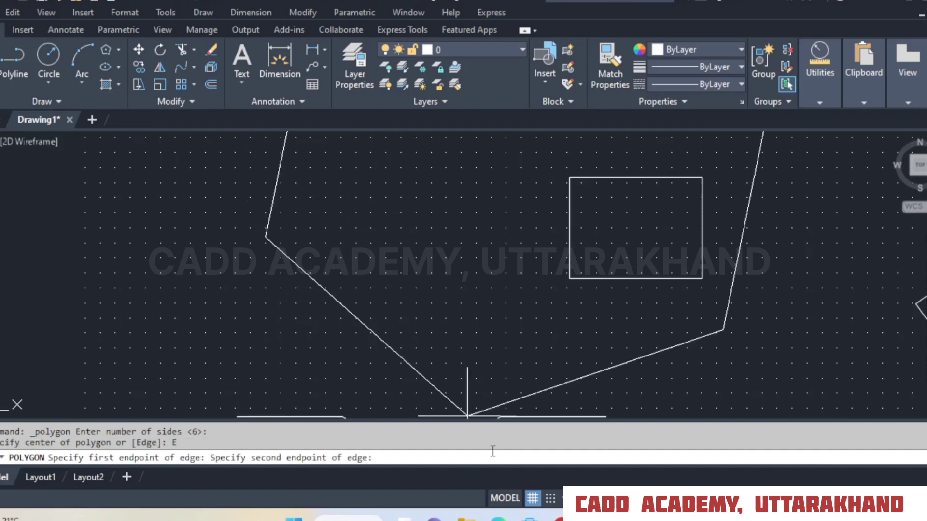
{"action": "key", "text": "F8"}
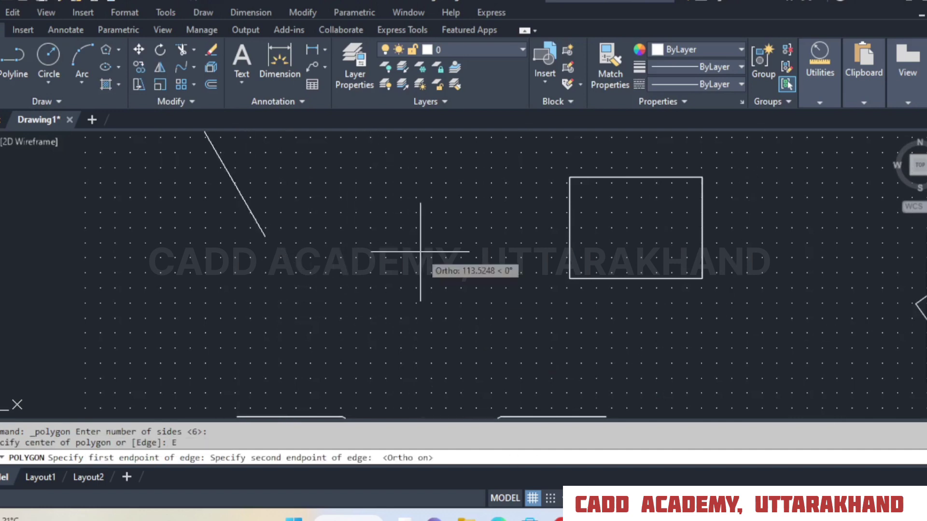
{"action": "left_click", "coordinate": [344, 235]}
Fillet all corners of the new hexagon at once with the Polyline option, using a radius of 10.
{"action": "middle_click_drag", "start_coordinate": [313, 140], "coordinate": [344, 222]}
{"action": "scroll", "coordinate": [344, 221], "scroll_direction": "up", "scroll_amount": 2}
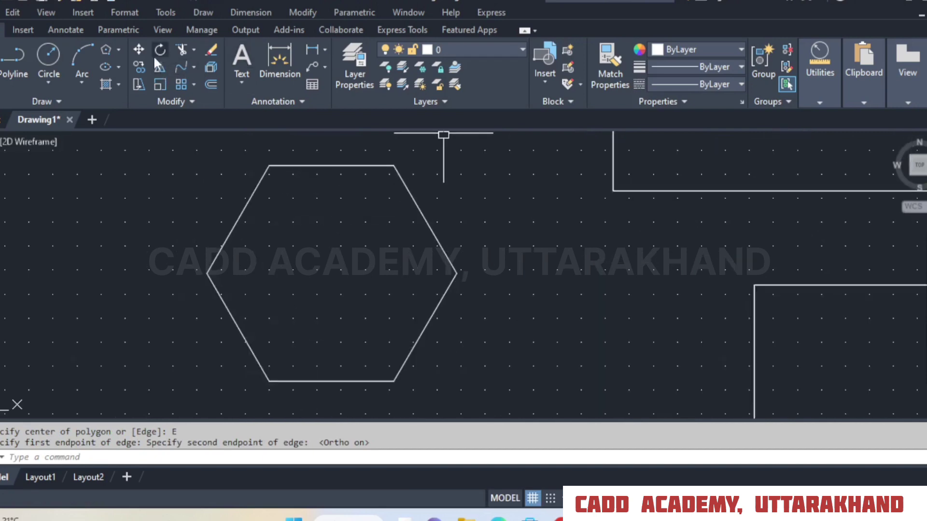
{"action": "left_click", "coordinate": [194, 67]}
{"action": "left_click", "coordinate": [198, 91]}
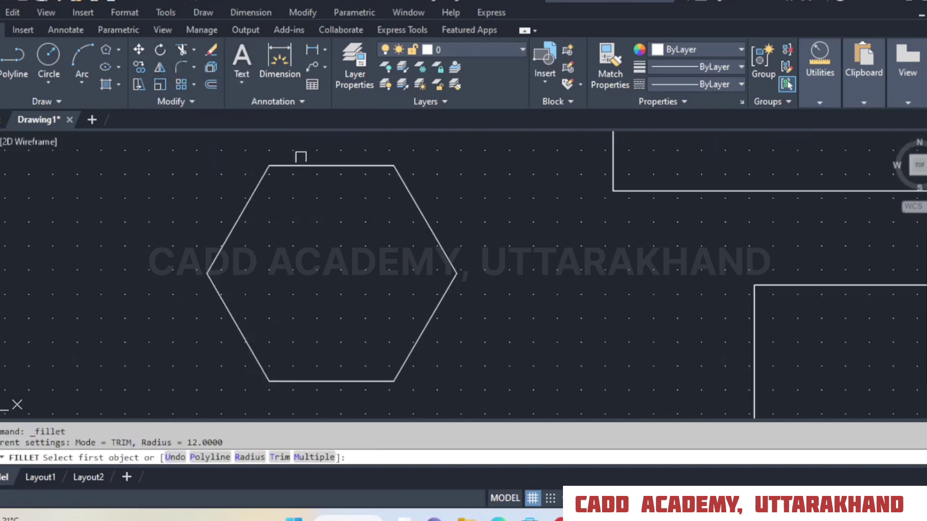
{"action": "left_click", "coordinate": [239, 457]}
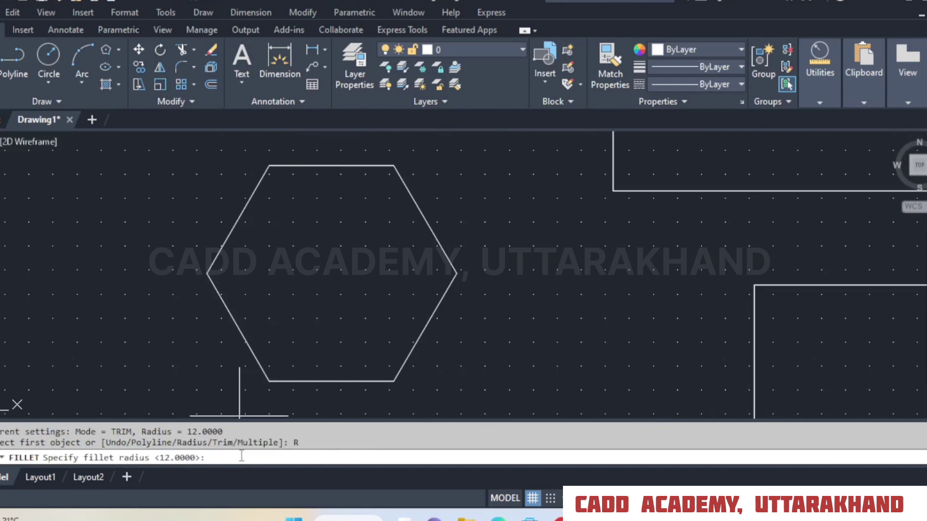
{"action": "key", "text": "Return"}
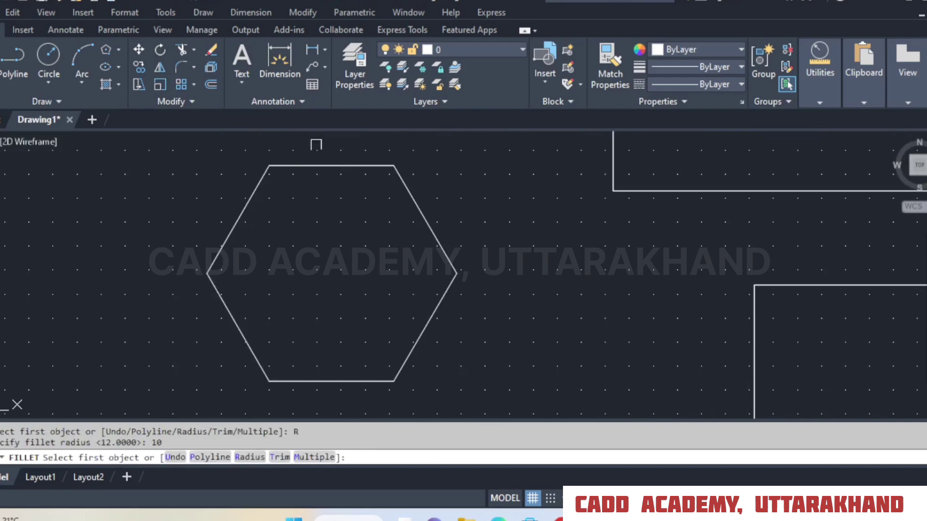
{"action": "middle_click_drag", "start_coordinate": [533, 271], "coordinate": [514, 261]}
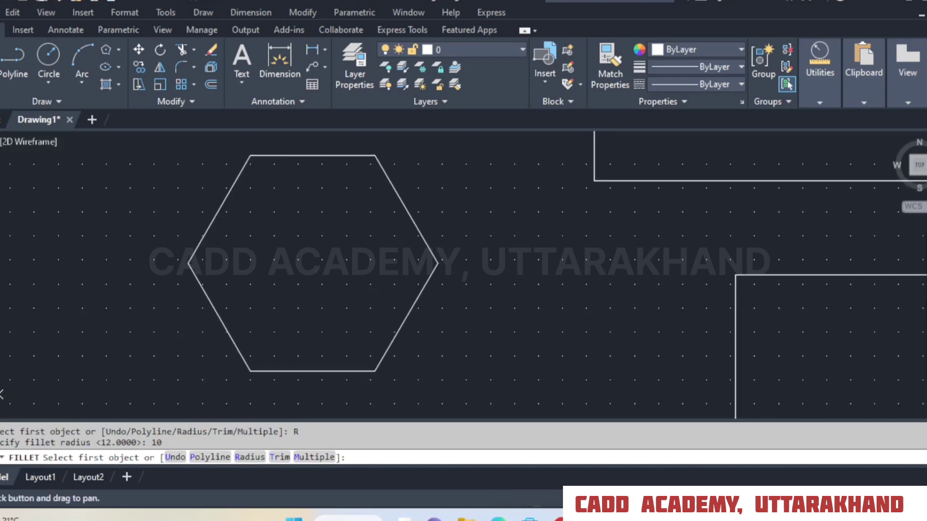
{"action": "left_click", "coordinate": [212, 458]}
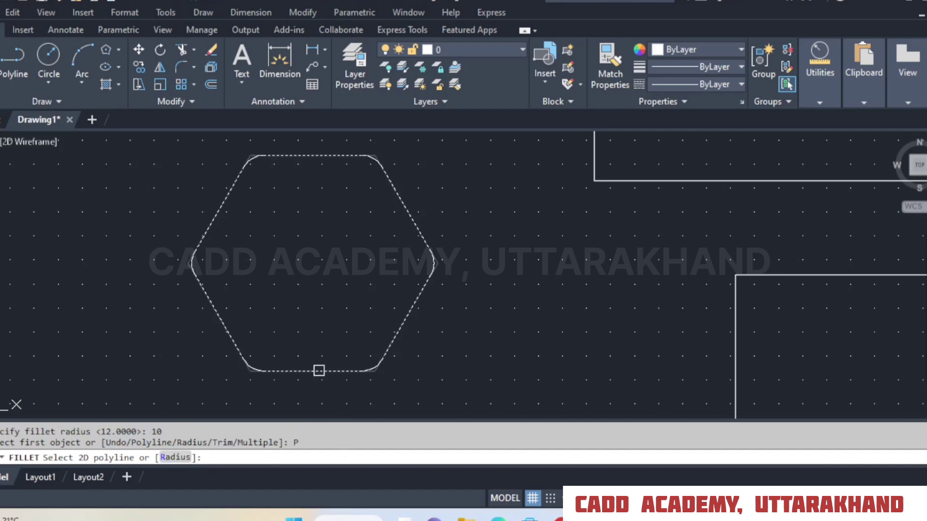
{"action": "left_click", "coordinate": [321, 372]}
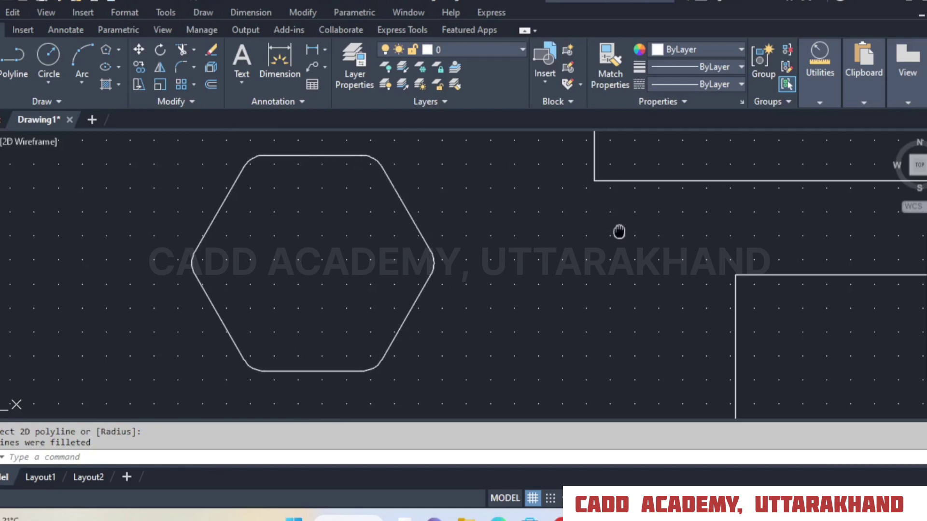
Fillet all four corners of the plain rectangle at the same radius with the Polyline option.
{"action": "middle_click_drag", "start_coordinate": [616, 232], "coordinate": [534, 157]}
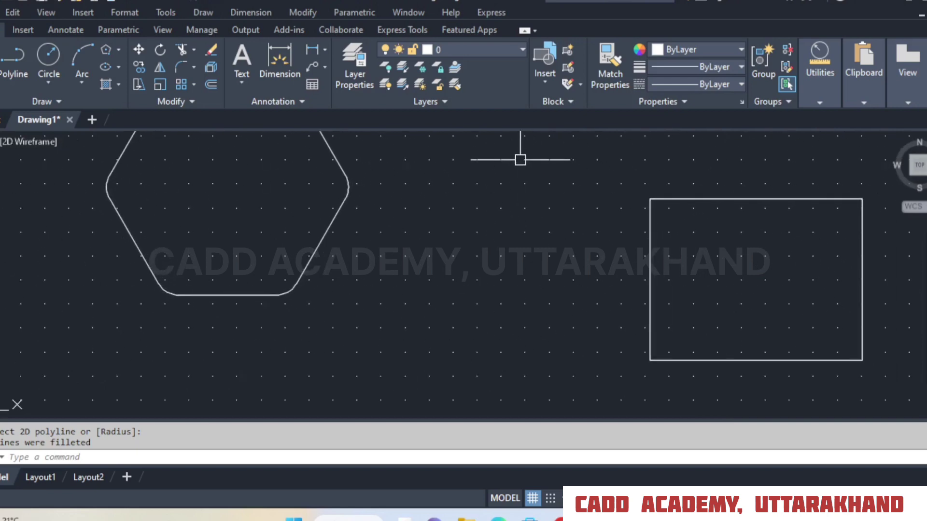
{"action": "right_click", "coordinate": [459, 172]}
{"action": "left_click", "coordinate": [480, 181]}
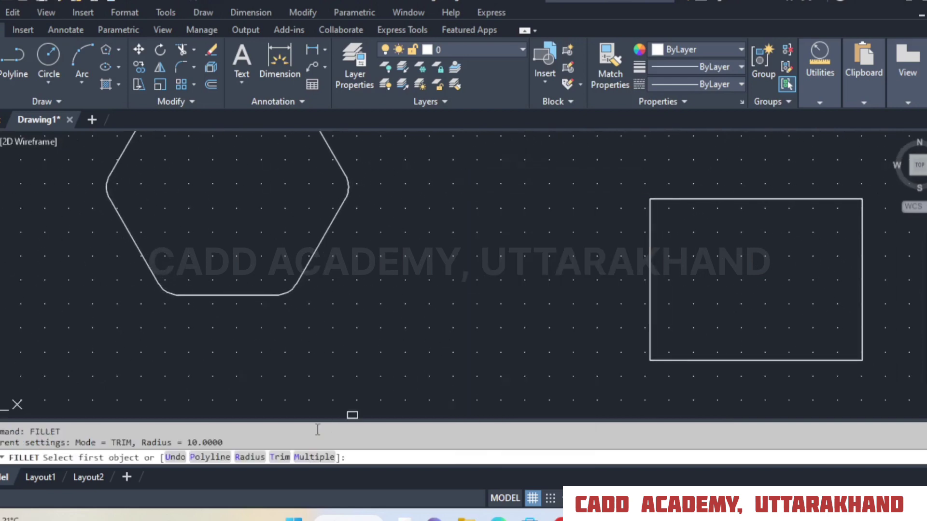
{"action": "left_click", "coordinate": [210, 457]}
{"action": "left_click", "coordinate": [675, 360]}
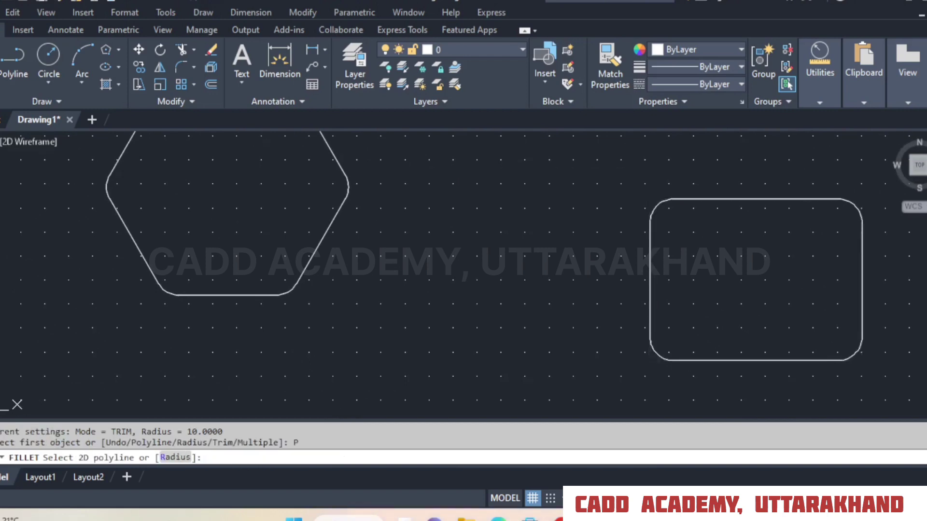
Undo the Polyline fillet on the rectangle to bring back its sharp corners.
{"action": "middle_click_drag", "start_coordinate": [796, 295], "coordinate": [668, 292]}
{"action": "right_click", "coordinate": [465, 213]}
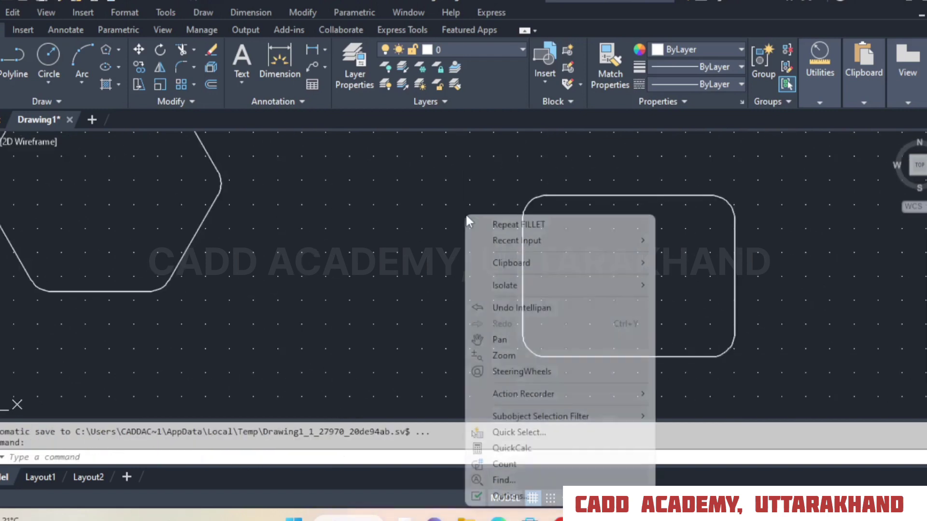
{"action": "left_click", "coordinate": [480, 218]}
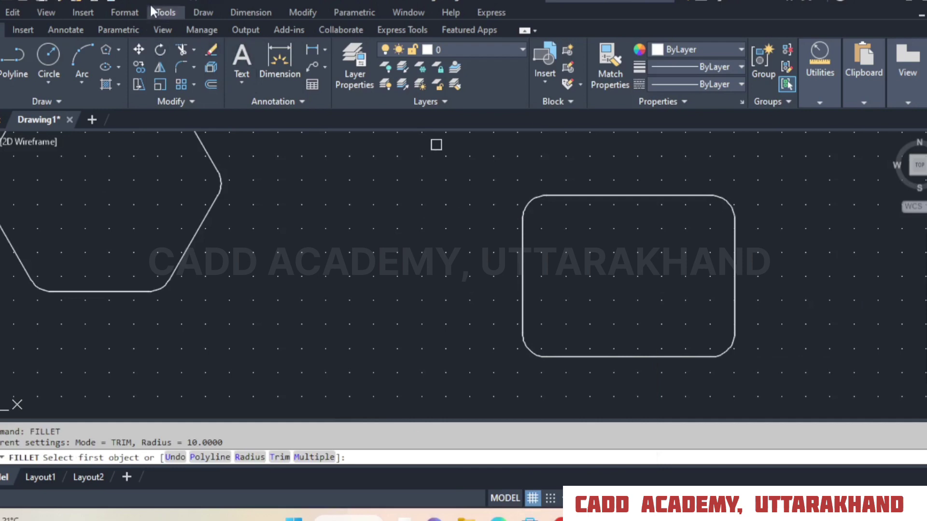
{"action": "left_click", "coordinate": [130, 2]}
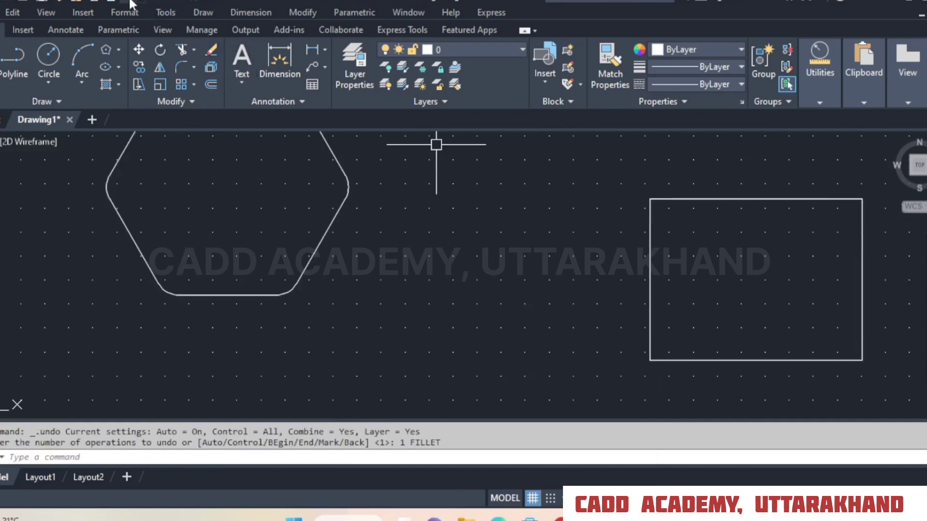
Fillet all four corners of the rectangle at the current radius with the No trim and Polyline options.
{"action": "left_click", "coordinate": [177, 68]}
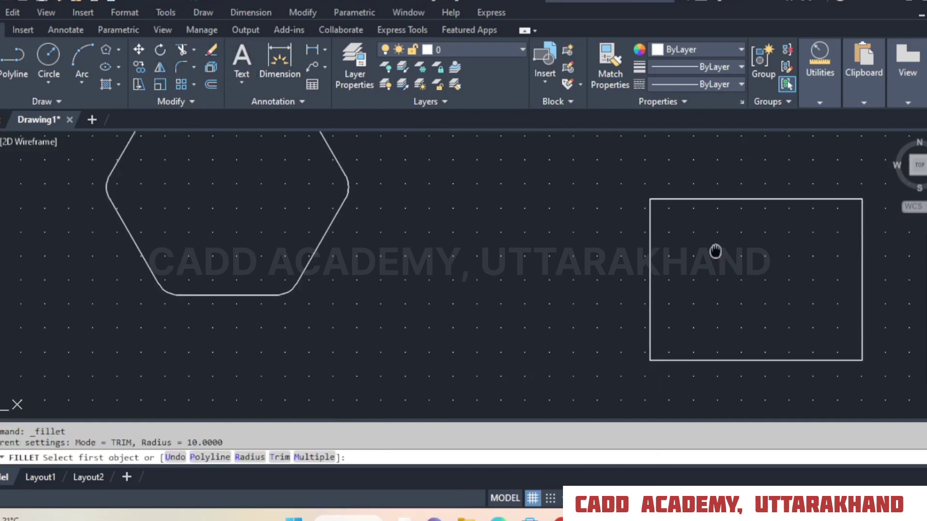
{"action": "middle_click_drag", "start_coordinate": [714, 250], "coordinate": [398, 250]}
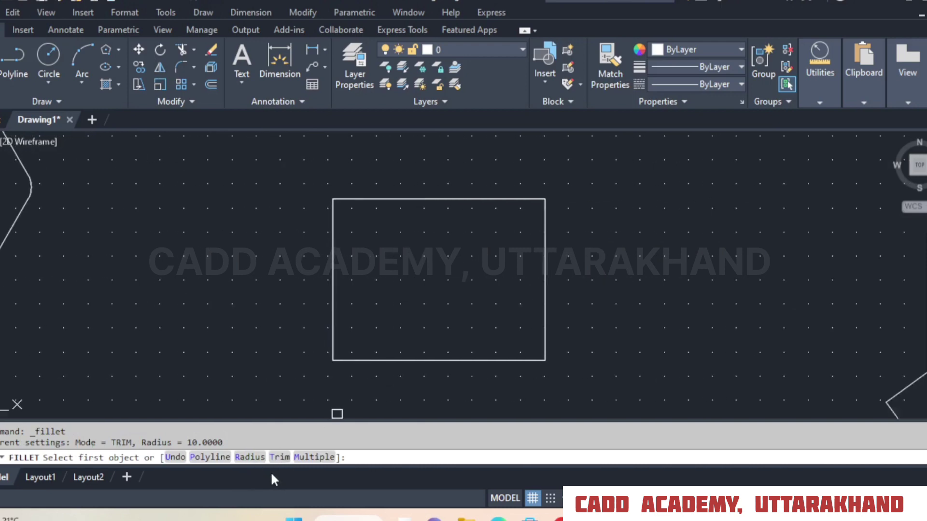
{"action": "left_click", "coordinate": [279, 457]}
{"action": "left_click", "coordinate": [196, 458]}
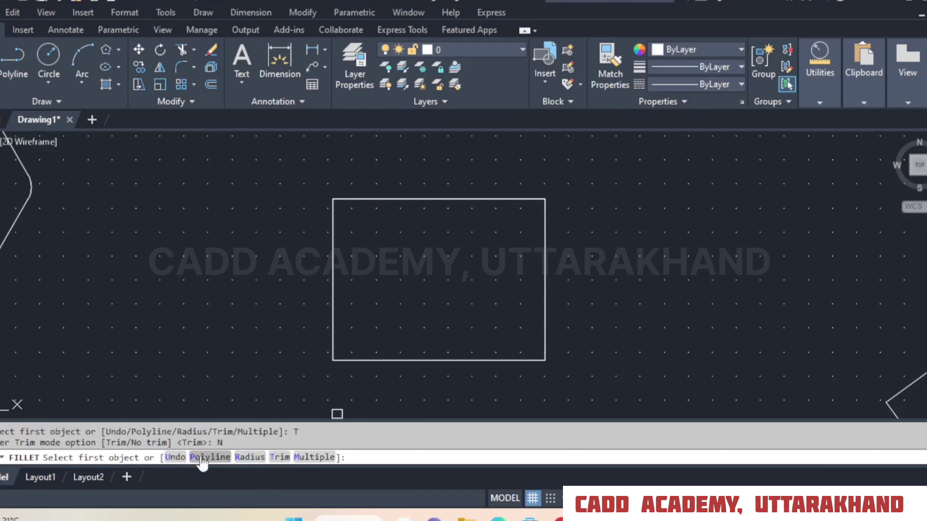
{"action": "left_click", "coordinate": [208, 457]}
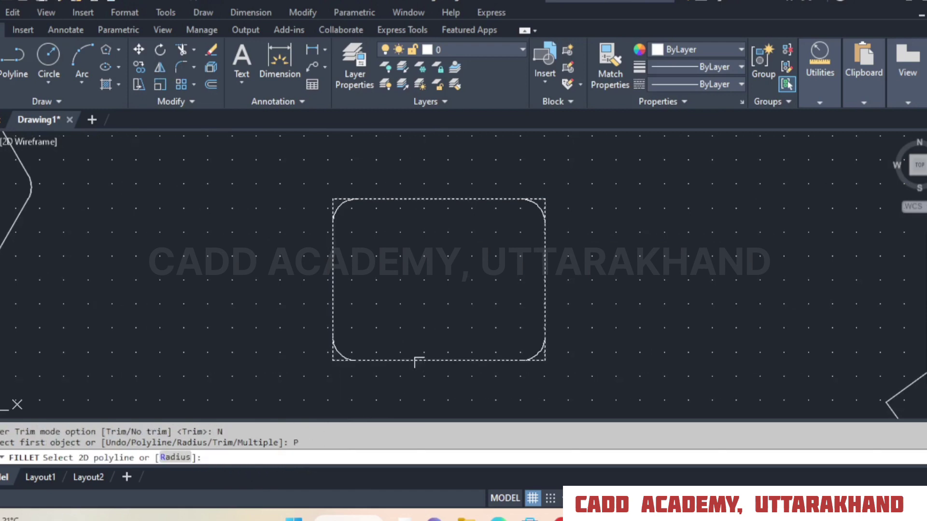
{"action": "left_click", "coordinate": [419, 360]}
Examine the rectangle's lower corners up close to compare the fillet arcs with the original edges.
{"action": "scroll", "coordinate": [525, 363], "scroll_direction": "up", "scroll_amount": 4}
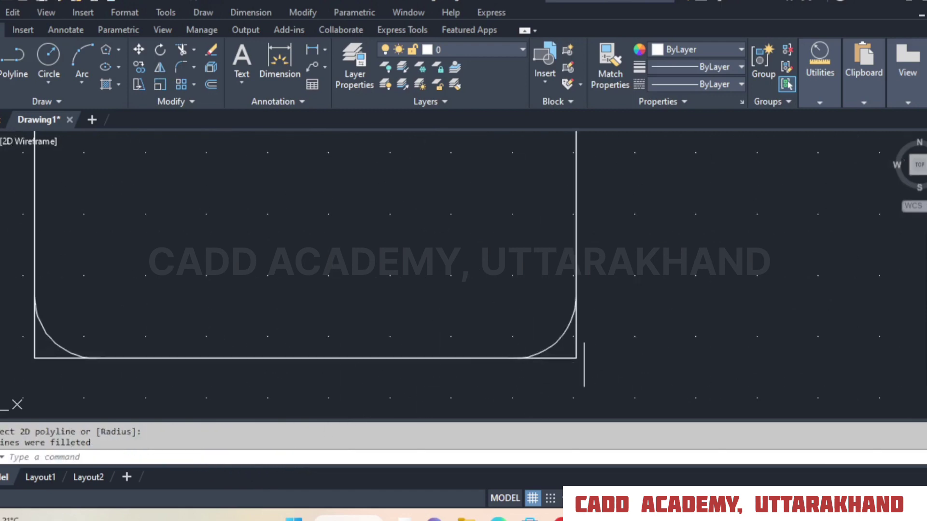
{"action": "scroll", "coordinate": [587, 341], "scroll_direction": "up", "scroll_amount": 3}
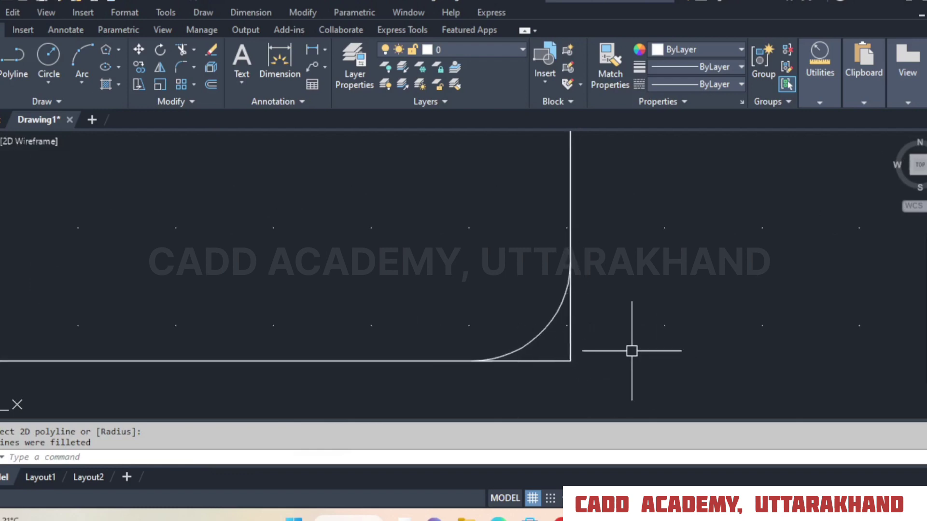
{"action": "scroll", "coordinate": [662, 311], "scroll_direction": "down", "scroll_amount": 5}
{"action": "scroll", "coordinate": [287, 328], "scroll_direction": "up", "scroll_amount": 7}
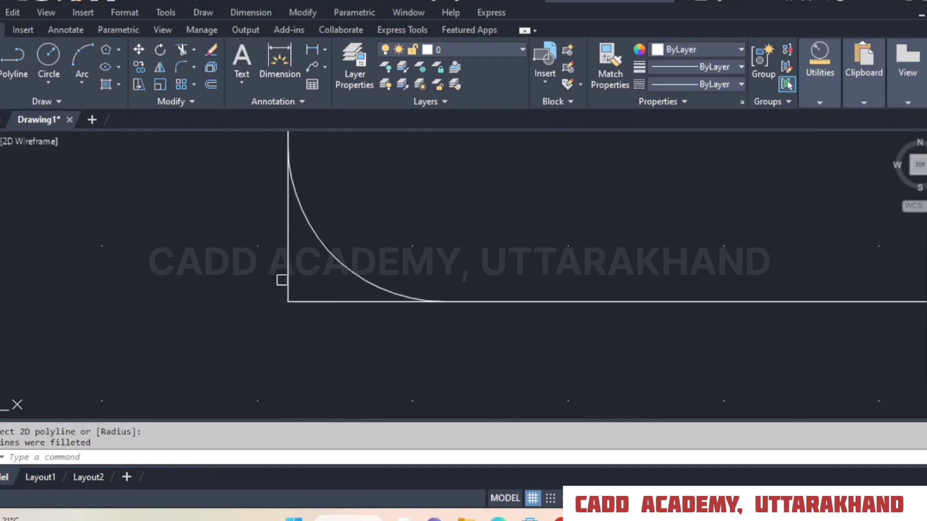
{"action": "scroll", "coordinate": [304, 341], "scroll_direction": "down", "scroll_amount": 2}
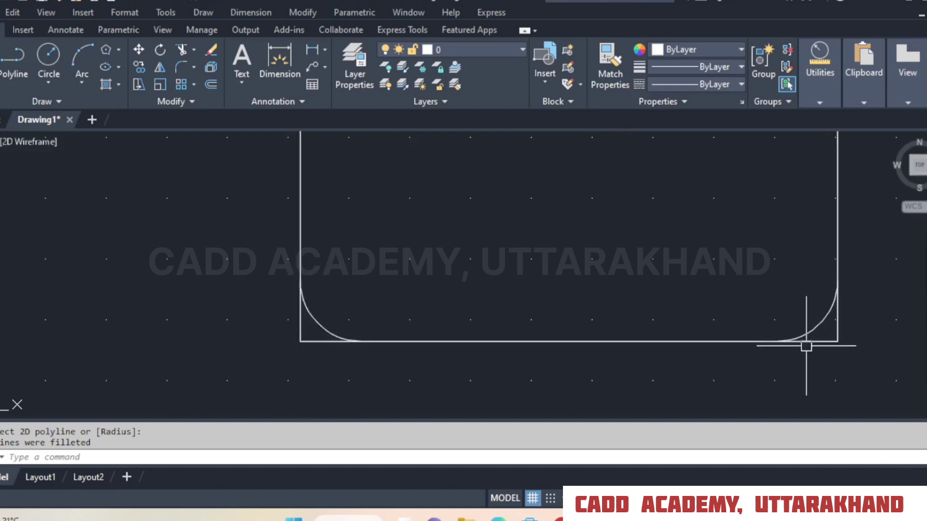
{"action": "scroll", "coordinate": [463, 388], "scroll_direction": "down", "scroll_amount": 2}
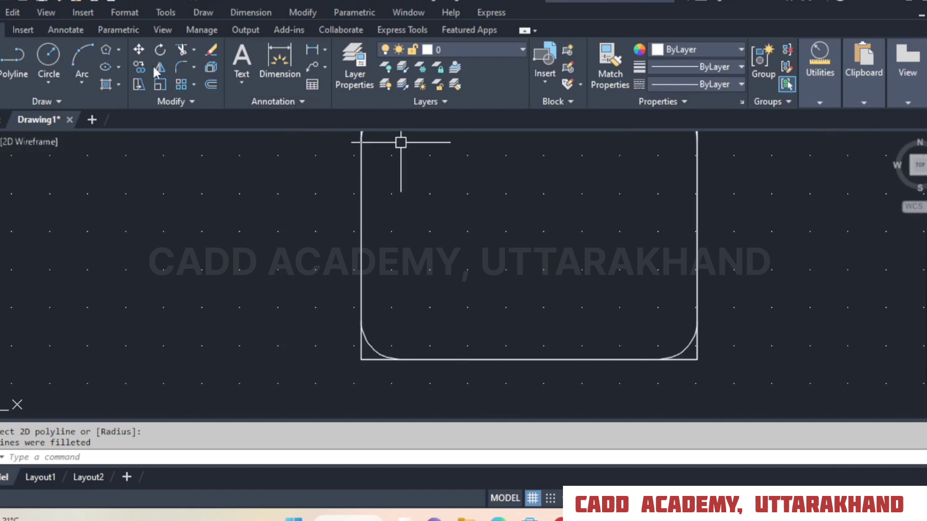
{"action": "scroll", "coordinate": [502, 290], "scroll_direction": "down", "scroll_amount": 4}
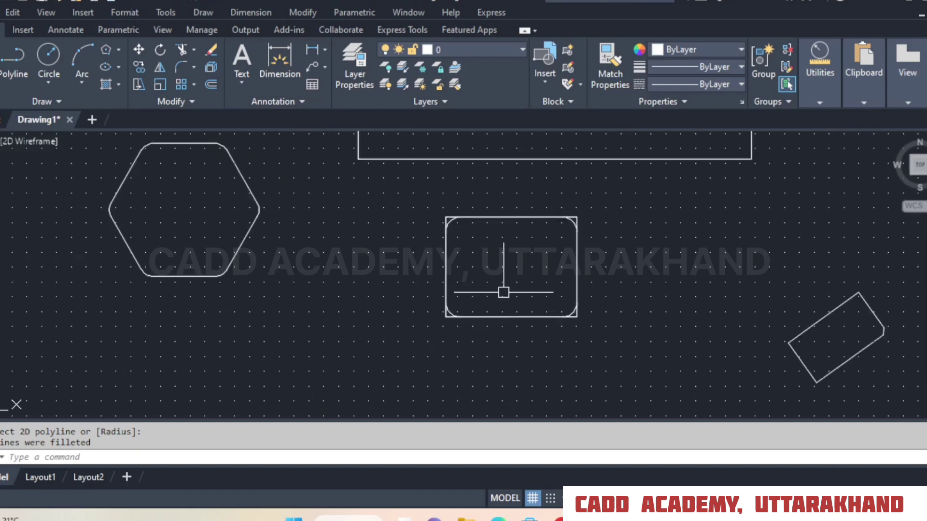
Delete the four fillet arcs at the corners of the rectangle.
{"action": "scroll", "coordinate": [503, 292], "scroll_direction": "up", "scroll_amount": 4}
{"action": "left_click", "coordinate": [367, 350]}
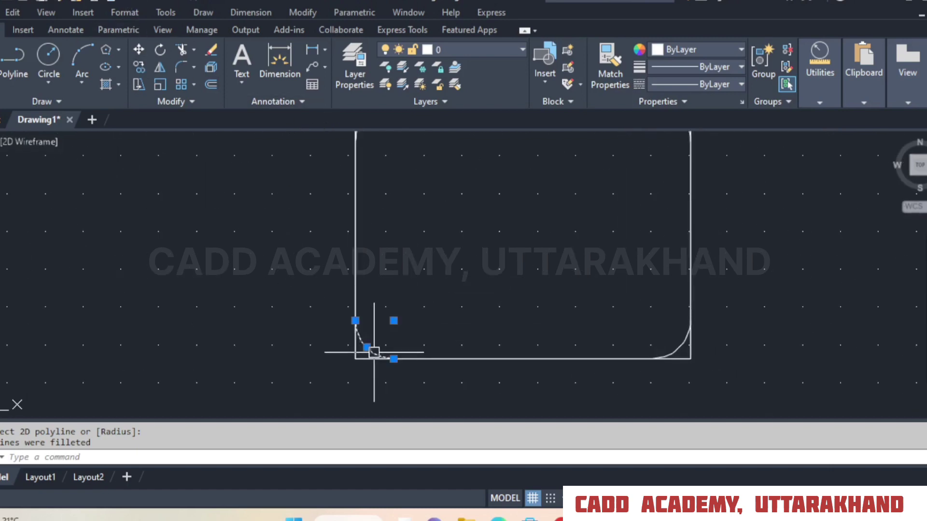
{"action": "left_click", "coordinate": [686, 341]}
{"action": "scroll", "coordinate": [565, 368], "scroll_direction": "down", "scroll_amount": 4}
{"action": "scroll", "coordinate": [588, 271], "scroll_direction": "up", "scroll_amount": 4}
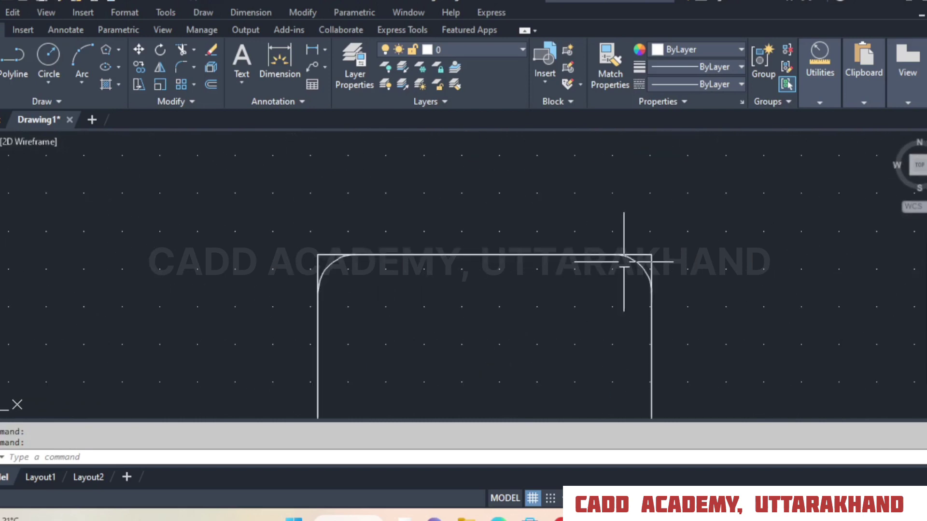
{"action": "left_click", "coordinate": [625, 261]}
{"action": "left_click", "coordinate": [323, 267]}
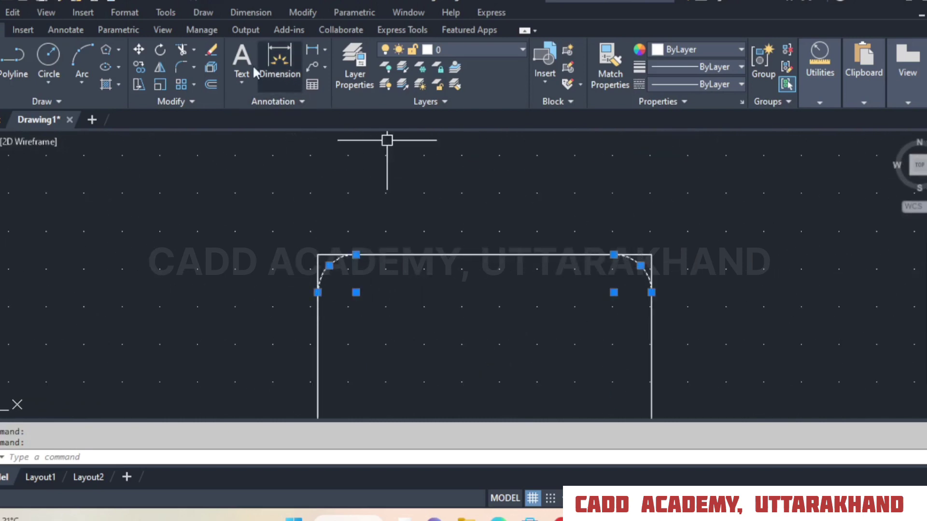
{"action": "key", "text": "Delete"}
Delete the large rectangle above the small one.
{"action": "middle_click_drag", "start_coordinate": [436, 238], "coordinate": [387, 312]}
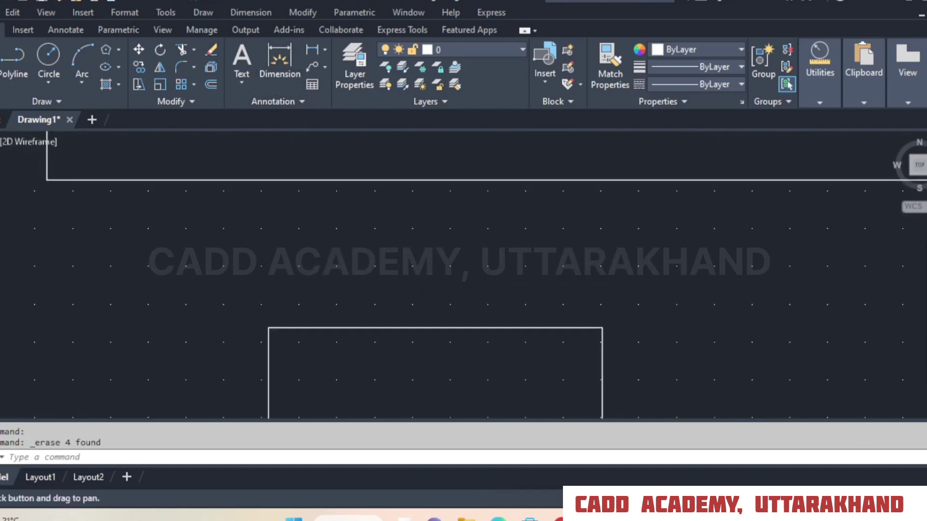
{"action": "left_click", "coordinate": [497, 259]}
{"action": "left_click", "coordinate": [321, 137]}
{"action": "key", "text": "Delete"}
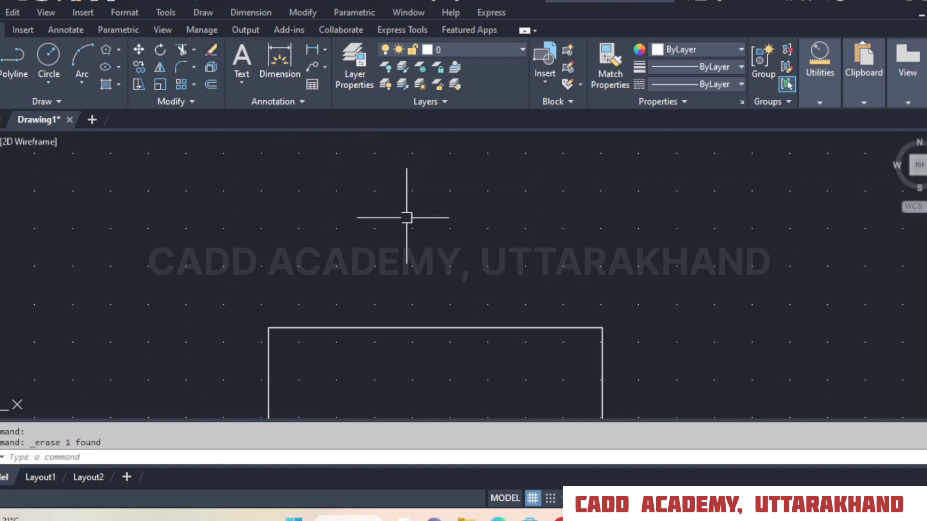
Draw a vertical line about 42 units long upward from the rectangle's top edge, slightly right of its middle.
{"action": "left_click", "coordinate": [1, 68]}
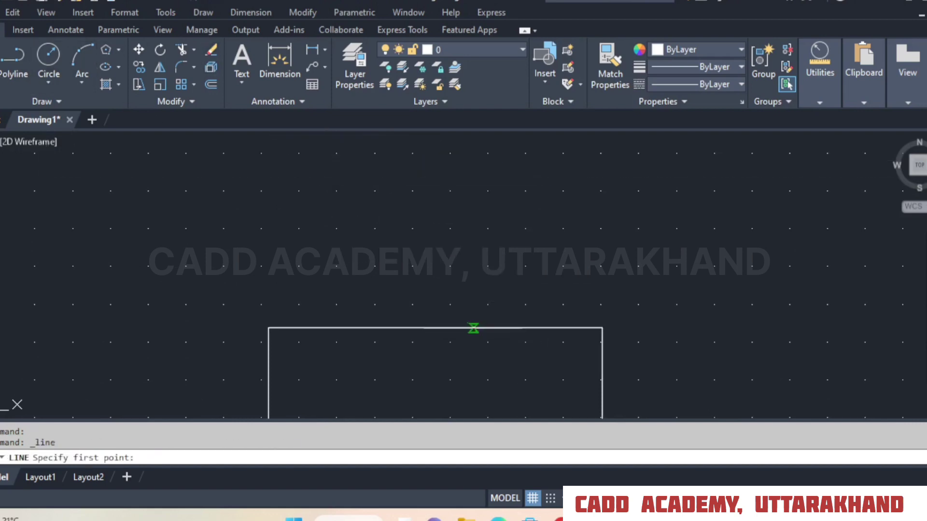
{"action": "left_click", "coordinate": [473, 329]}
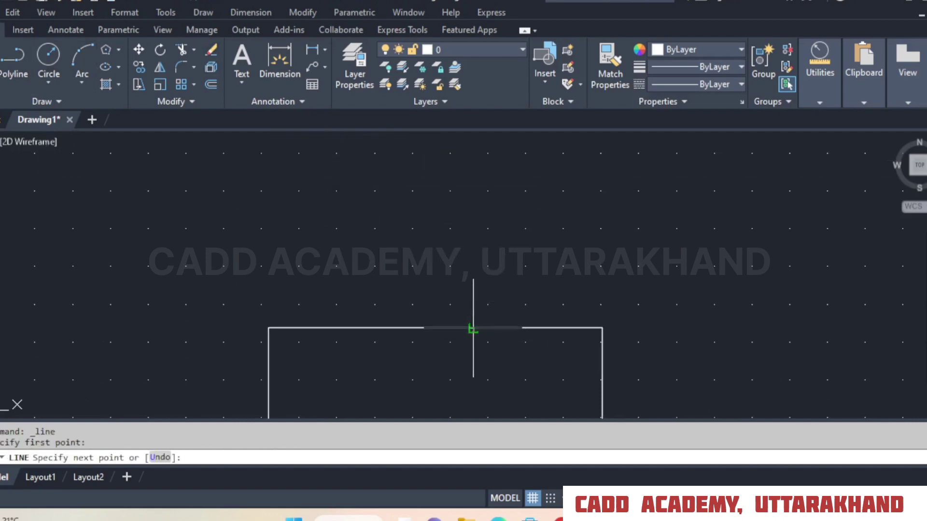
{"action": "right_click", "coordinate": [474, 169]}
{"action": "left_click", "coordinate": [512, 179]}
Copy the vertical line horizontally to a second point on the rectangle's top edge, left of the original.
{"action": "left_click", "coordinate": [139, 67]}
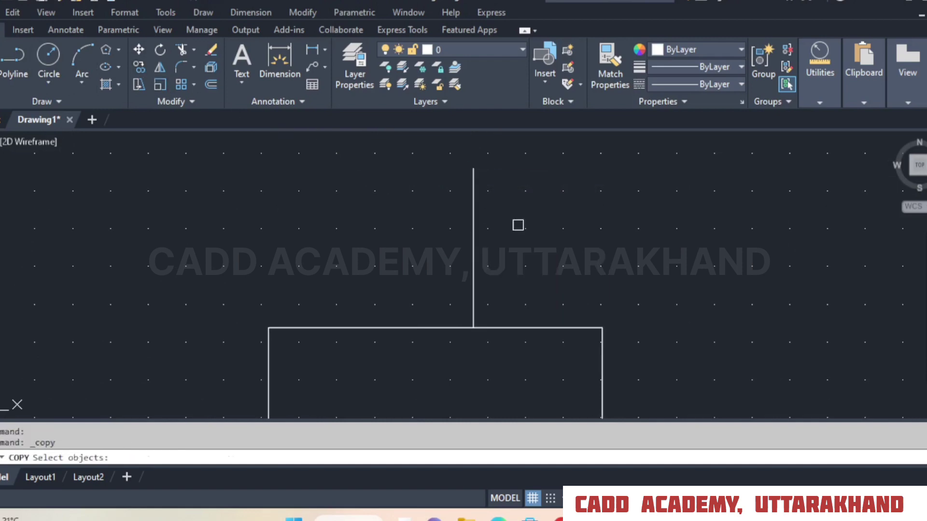
{"action": "left_click", "coordinate": [517, 223]}
{"action": "left_click", "coordinate": [449, 264]}
{"action": "key", "text": "Return"}
{"action": "left_click", "coordinate": [474, 329]}
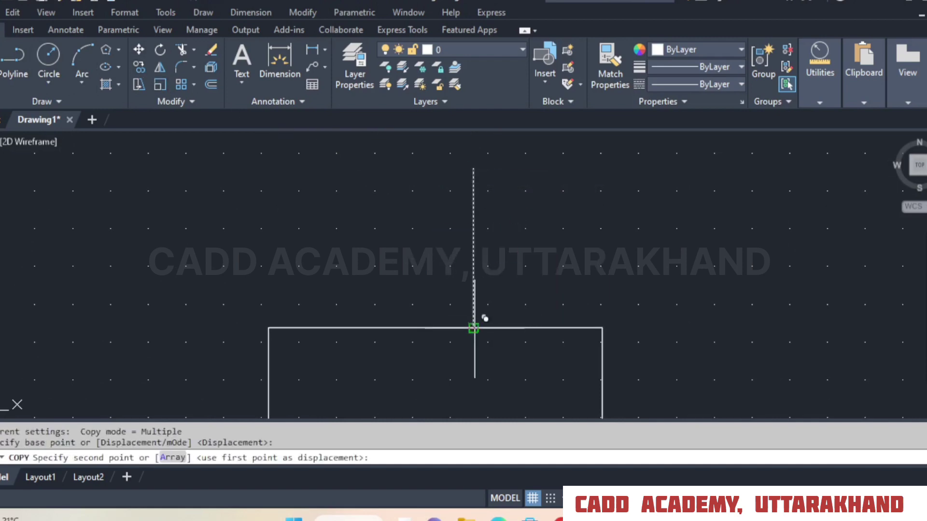
{"action": "left_click", "coordinate": [386, 328]}
{"action": "right_click", "coordinate": [386, 328]}
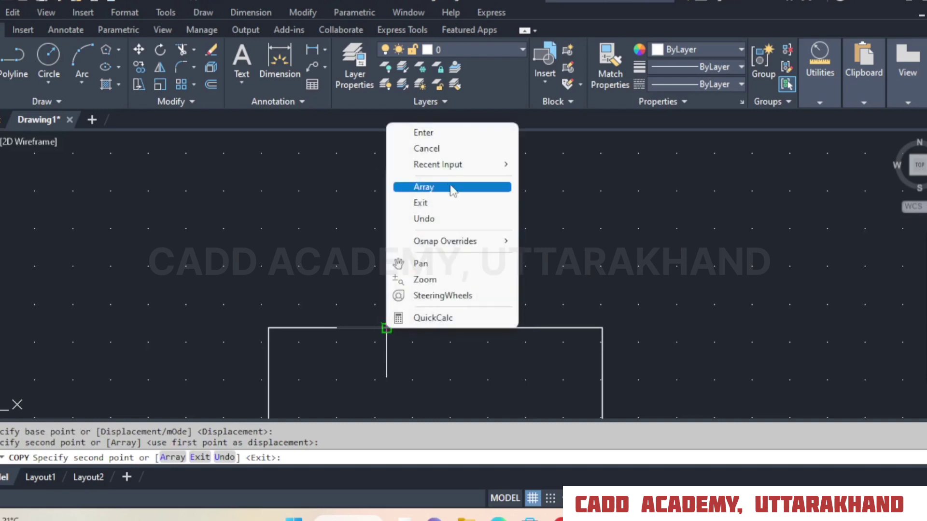
{"action": "left_click", "coordinate": [424, 133]}
Try filleting the right vertical line to the rectangle's top edge with the Trim and Multiple options, and undo the attempt.
{"action": "scroll", "coordinate": [431, 317], "scroll_direction": "up", "scroll_amount": 2}
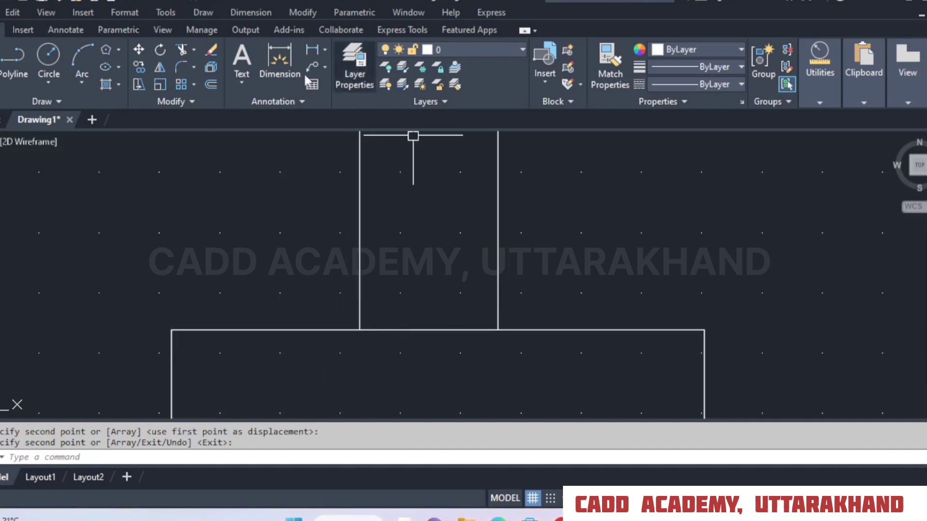
{"action": "left_click", "coordinate": [181, 67]}
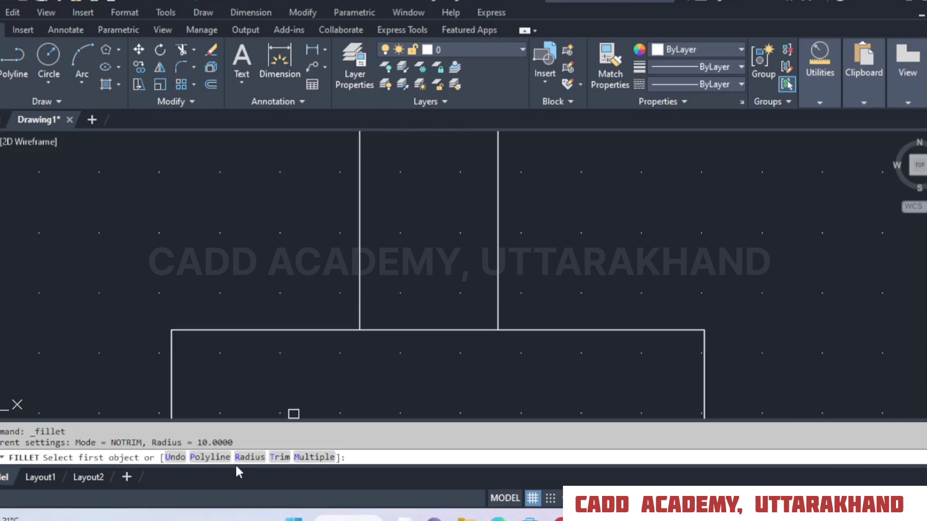
{"action": "left_click", "coordinate": [279, 457]}
{"action": "left_click", "coordinate": [179, 457]}
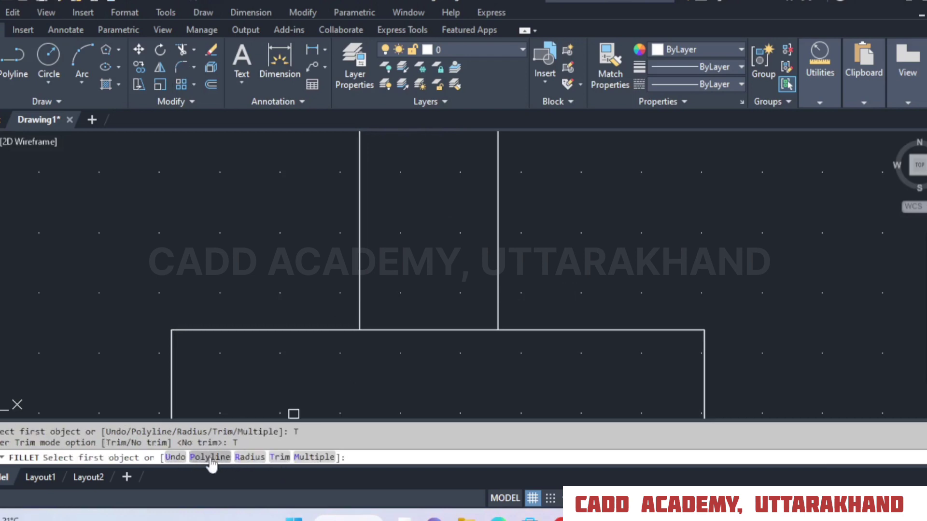
{"action": "left_click", "coordinate": [311, 458]}
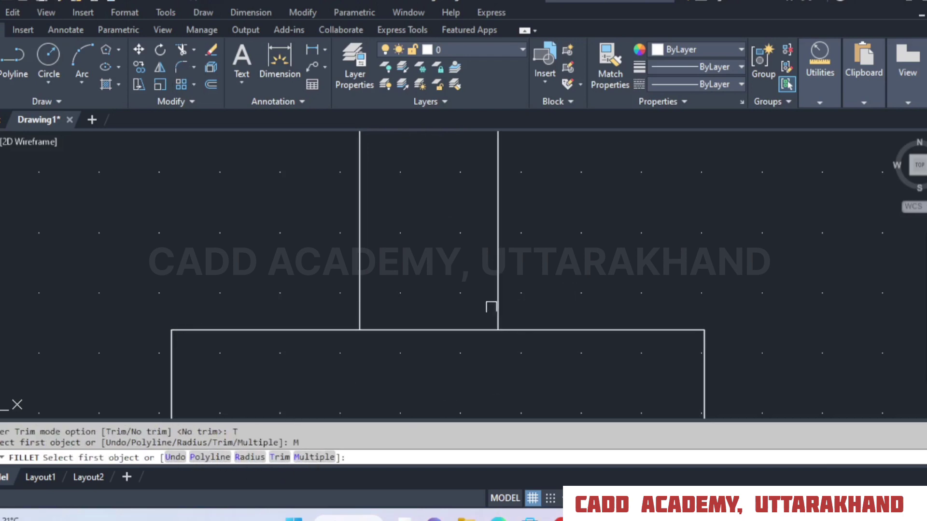
{"action": "left_click", "coordinate": [494, 307]}
{"action": "left_click", "coordinate": [562, 332]}
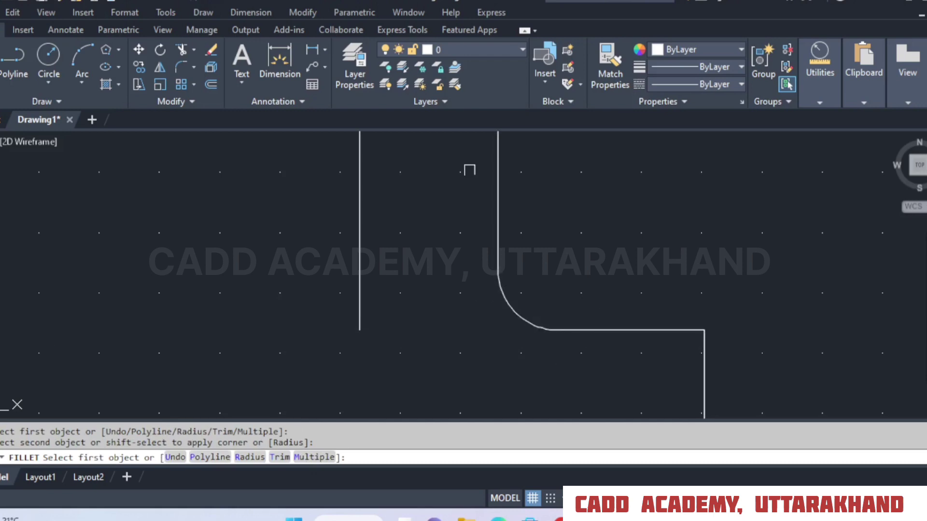
{"action": "left_click", "coordinate": [132, 5]}
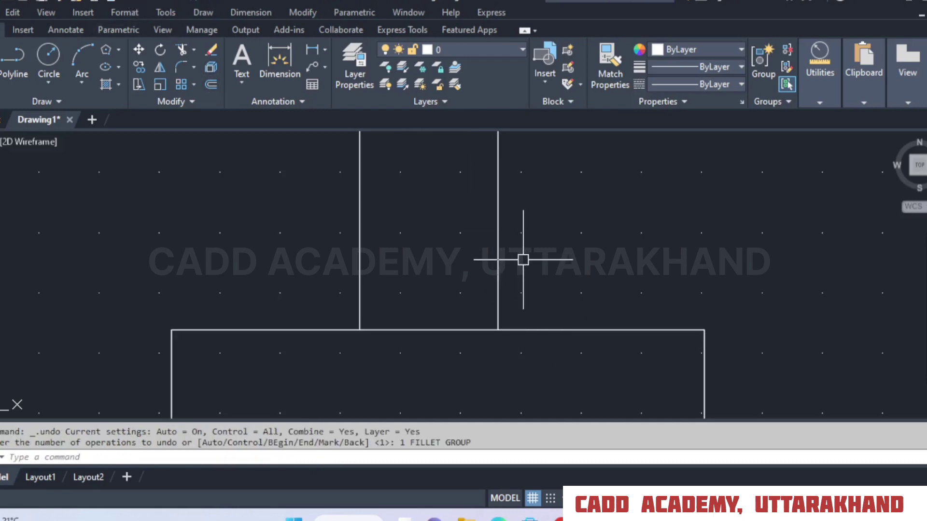
Fillet both vertical lines to the rectangle's top edge on their outer sides with the No trim and Multiple options.
{"action": "left_click", "coordinate": [181, 67]}
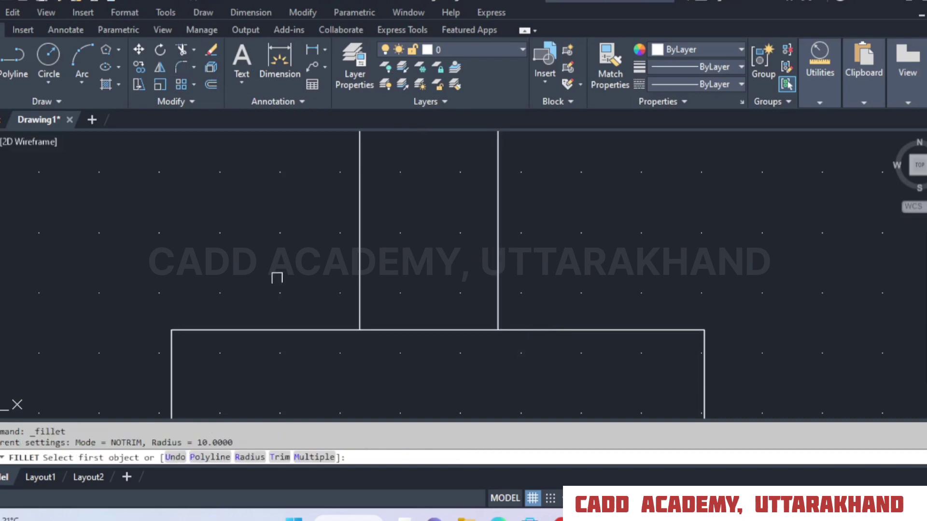
{"action": "left_click", "coordinate": [280, 457]}
{"action": "left_click", "coordinate": [207, 457]}
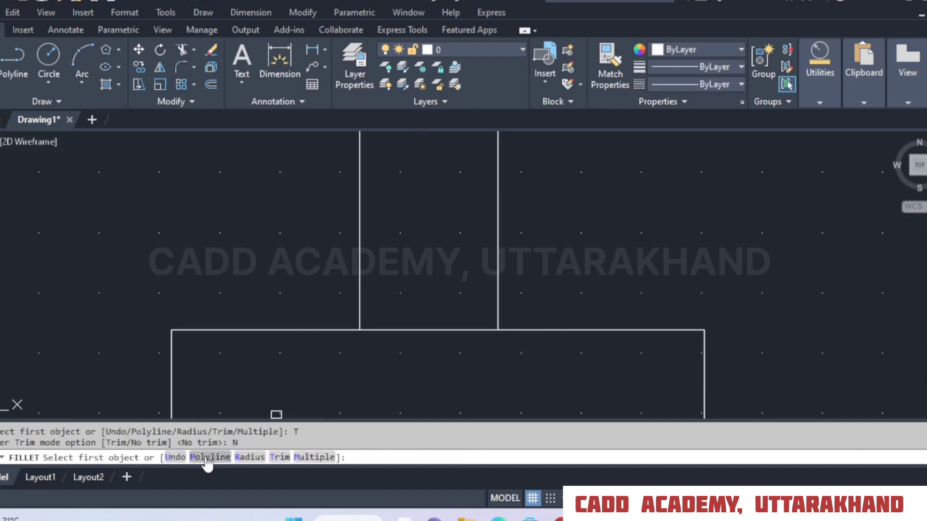
{"action": "left_click", "coordinate": [499, 301]}
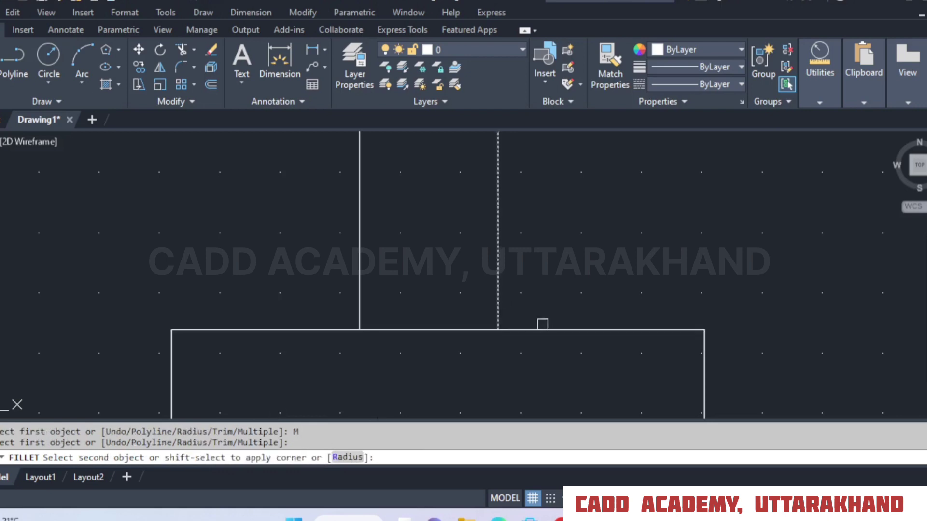
{"action": "left_click", "coordinate": [550, 330]}
{"action": "left_click", "coordinate": [359, 282]}
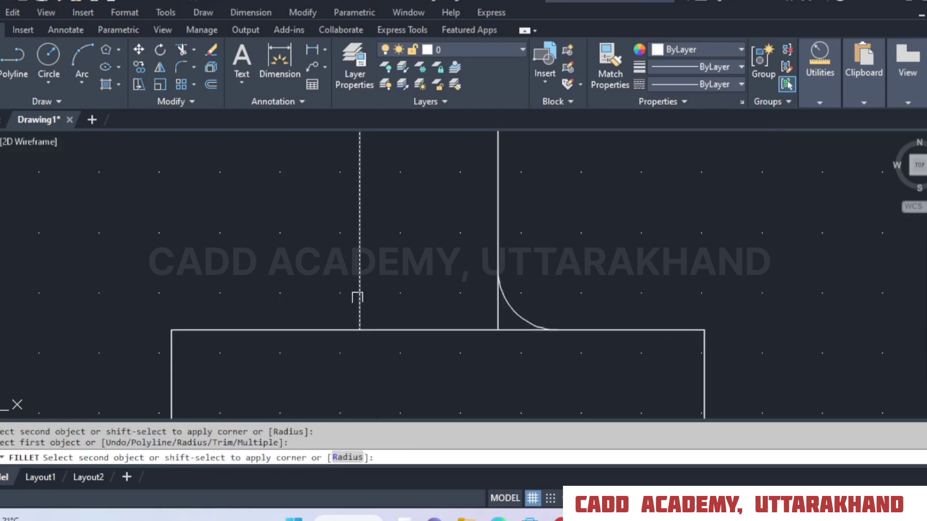
{"action": "left_click", "coordinate": [351, 330]}
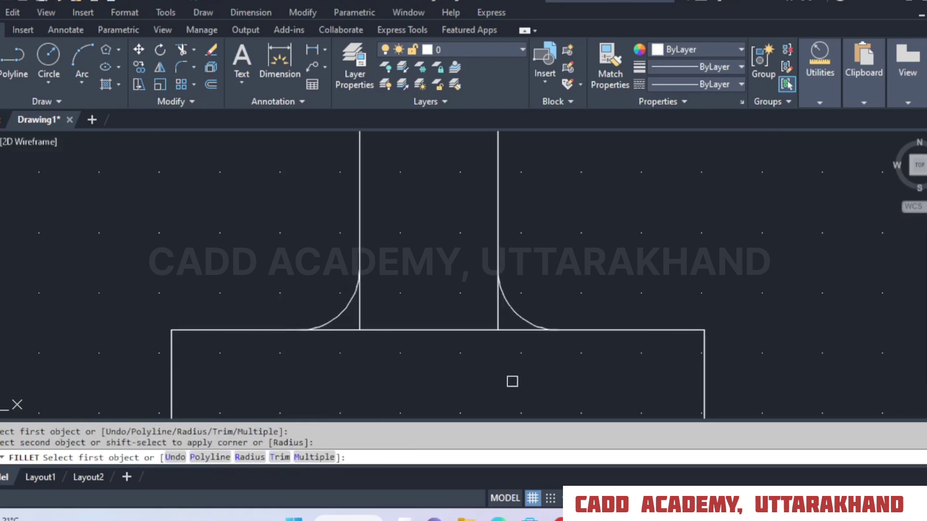
Trim the leftover ends of both vertical lines between the fillet arcs and the rectangle's top edge.
{"action": "left_click", "coordinate": [177, 47]}
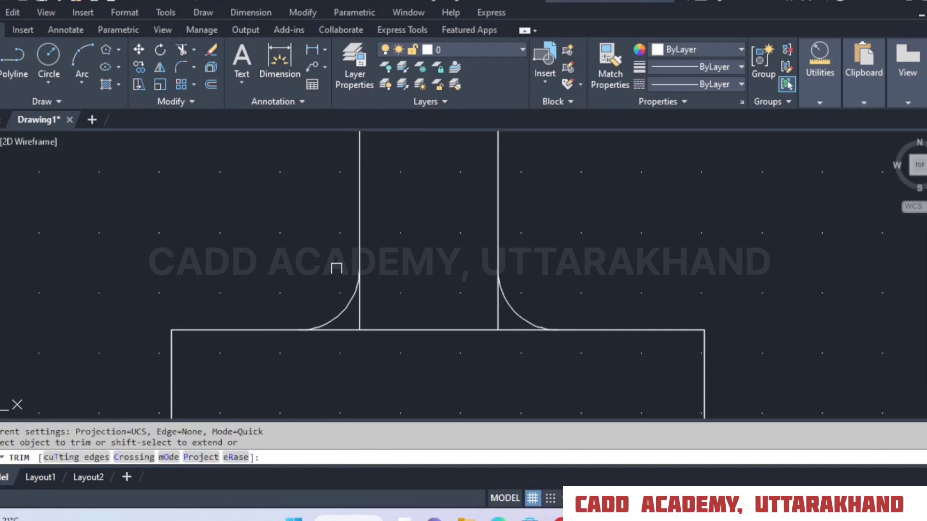
{"action": "left_click", "coordinate": [361, 308]}
{"action": "right_click", "coordinate": [538, 227]}
{"action": "left_click", "coordinate": [555, 237]}
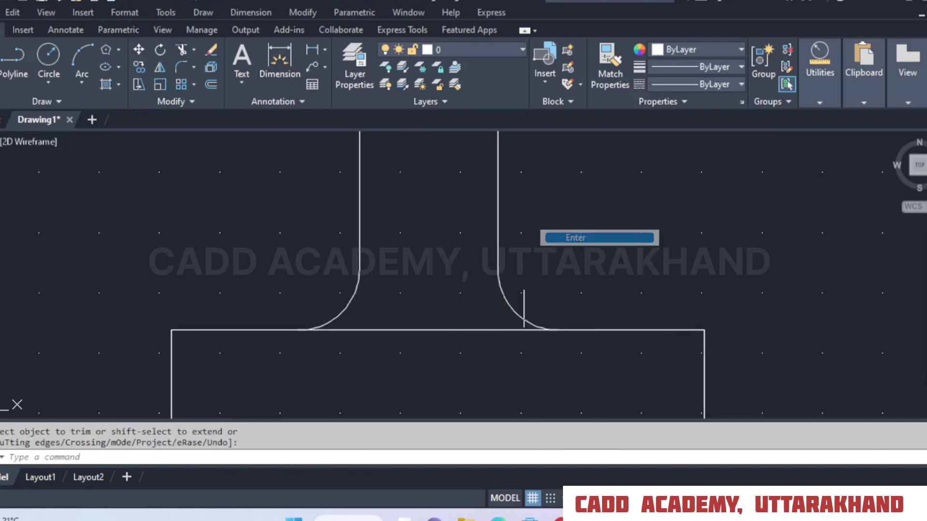
Draw a horizontal line joining the upper ends of the two vertical lines.
{"action": "scroll", "coordinate": [257, 311], "scroll_direction": "down", "scroll_amount": 2}
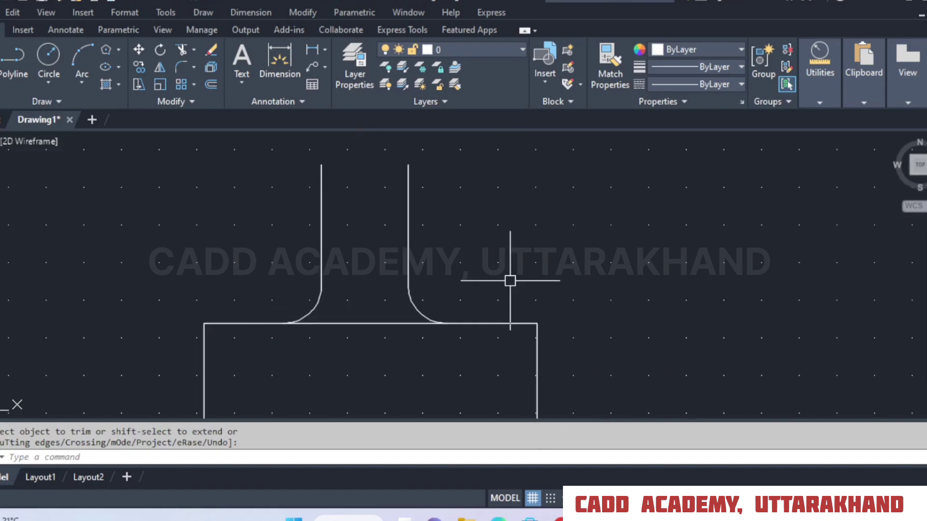
{"action": "left_click", "coordinate": [0, 55]}
{"action": "left_click", "coordinate": [322, 164]}
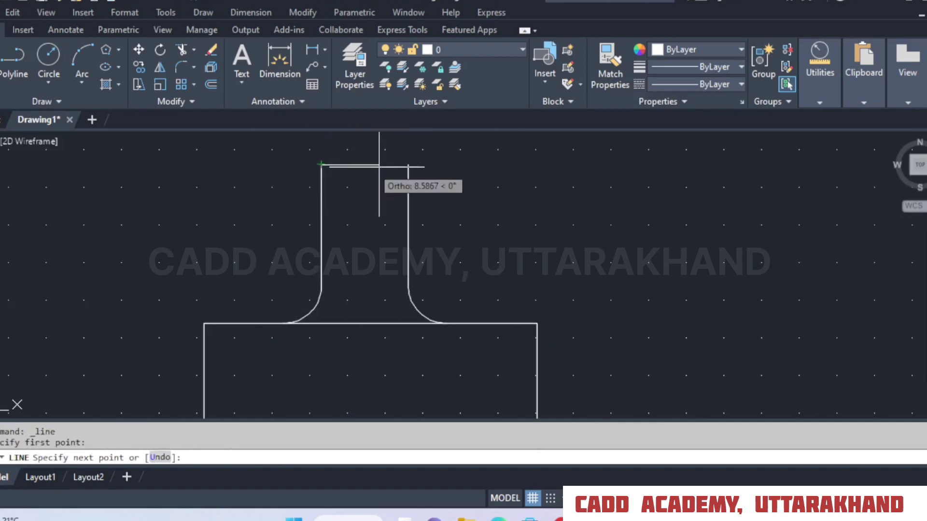
{"action": "left_click", "coordinate": [409, 165]}
{"action": "right_click", "coordinate": [408, 165]}
{"action": "left_click", "coordinate": [425, 178]}
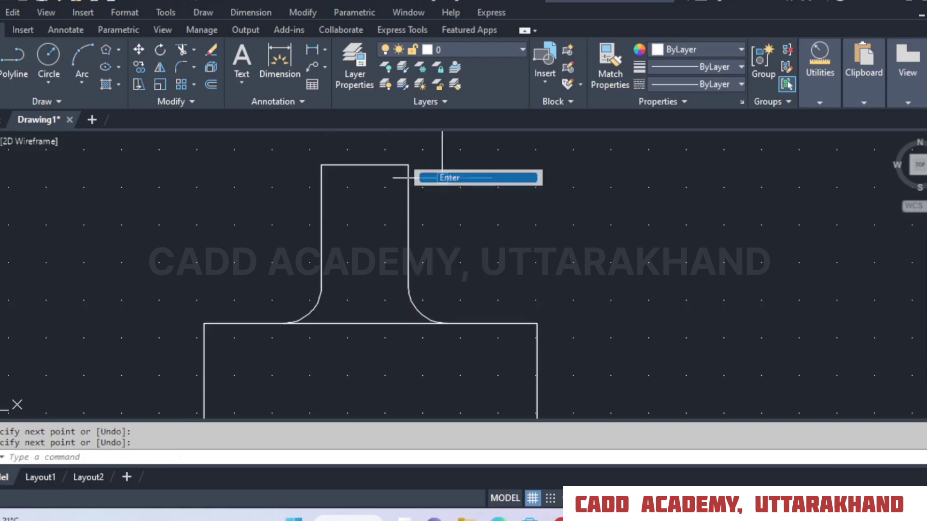
Fillet the rectangle's upper right corner with radius 10 in No trim mode.
{"action": "scroll", "coordinate": [459, 211], "scroll_direction": "down", "scroll_amount": 5}
{"action": "scroll", "coordinate": [459, 210], "scroll_direction": "down", "scroll_amount": 4}
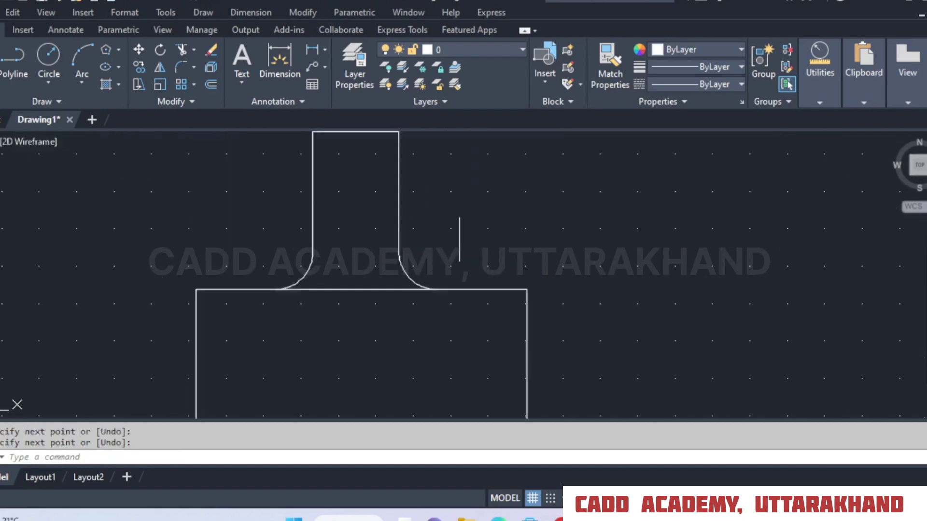
{"action": "left_click", "coordinate": [181, 68]}
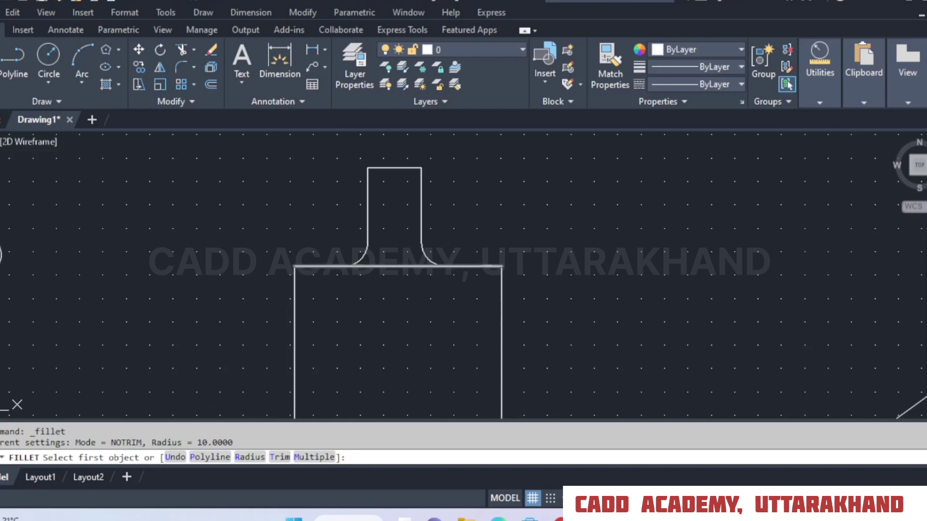
{"action": "left_click", "coordinate": [483, 266]}
{"action": "left_click", "coordinate": [502, 289]}
{"action": "scroll", "coordinate": [502, 289], "scroll_direction": "up", "scroll_amount": 4}
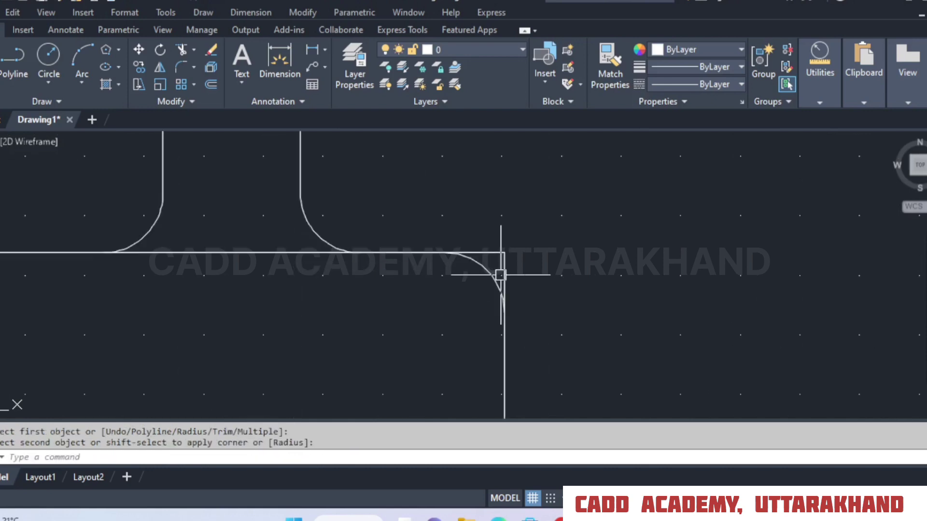
Switch the Fillet command to Trim mode and fillet the rectangle's upper left corner.
{"action": "right_click", "coordinate": [532, 211]}
{"action": "left_click", "coordinate": [544, 218]}
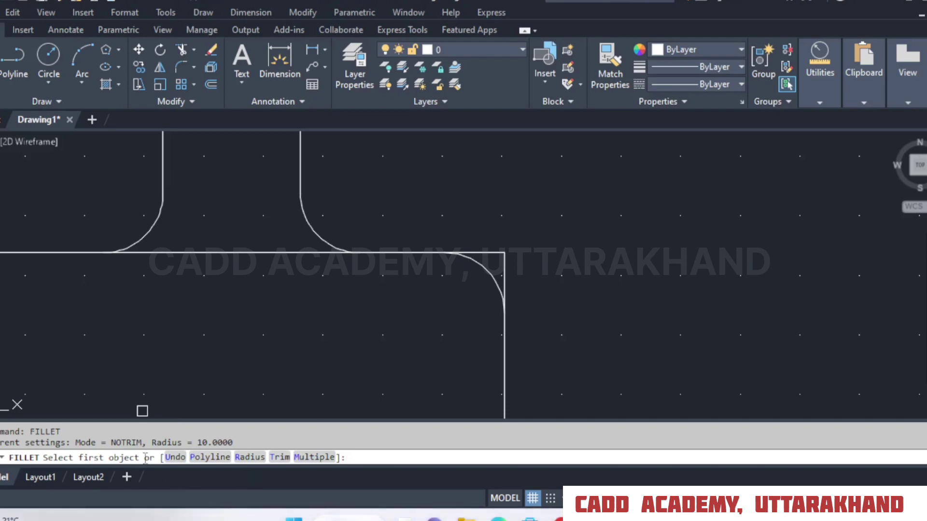
{"action": "left_click", "coordinate": [280, 457]}
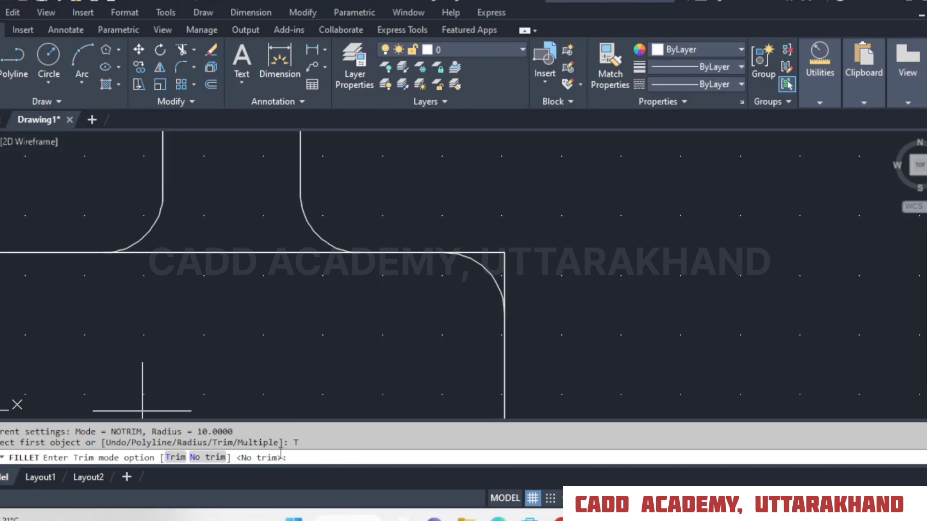
{"action": "left_click", "coordinate": [180, 457]}
{"action": "scroll", "coordinate": [466, 235], "scroll_direction": "down", "scroll_amount": 2}
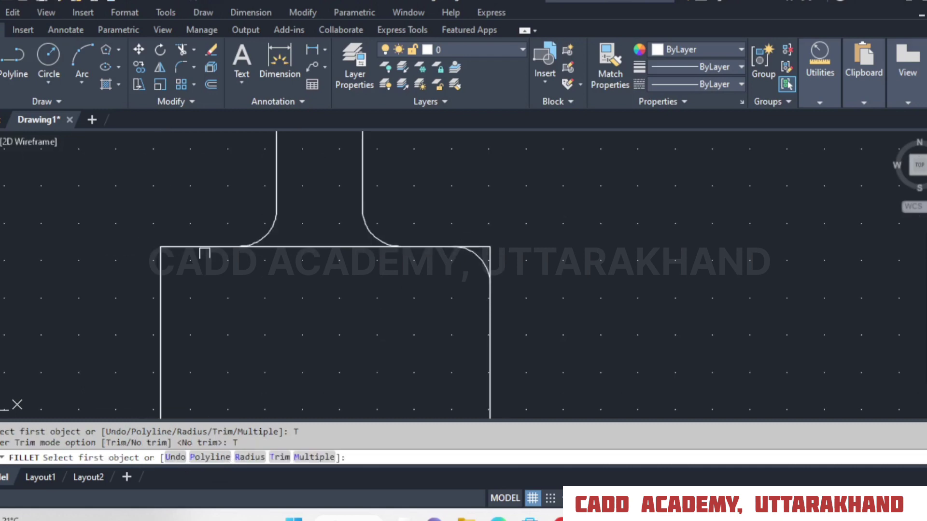
{"action": "left_click", "coordinate": [194, 248]}
{"action": "left_click", "coordinate": [162, 287]}
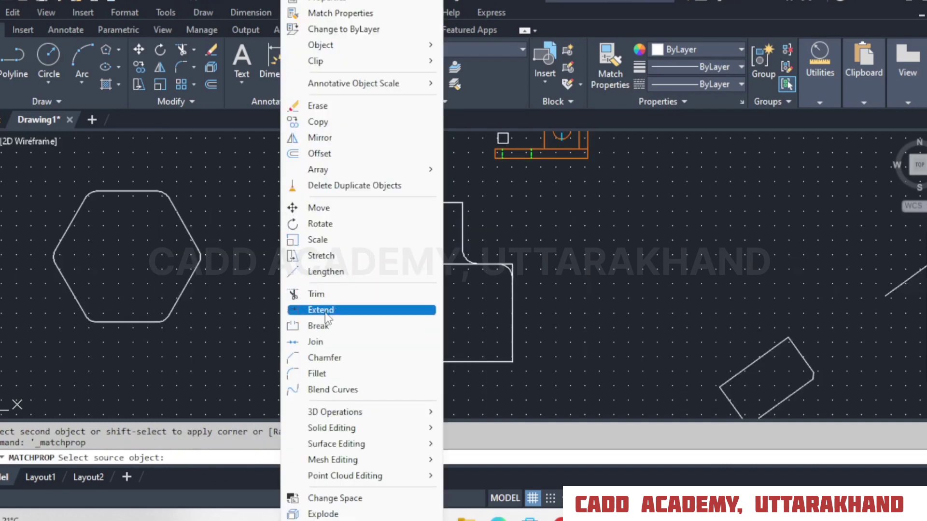
{"action": "left_click", "coordinate": [319, 294]}
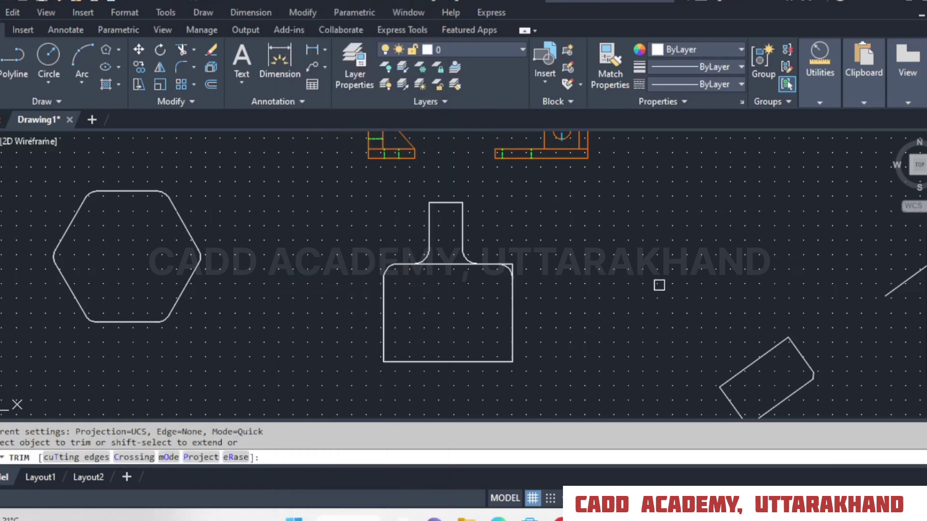
{"action": "middle_click_drag", "start_coordinate": [659, 285], "coordinate": [503, 250]}
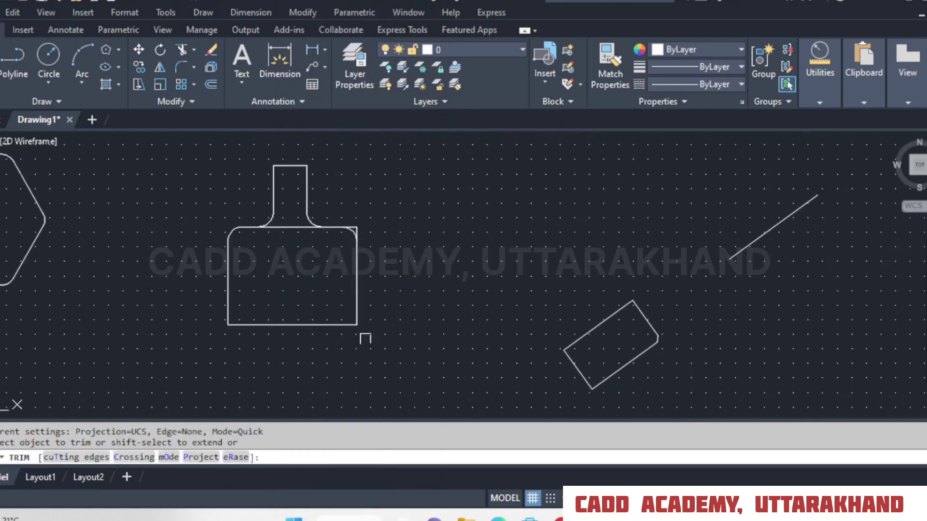
{"action": "right_click", "coordinate": [425, 187]}
{"action": "left_click", "coordinate": [480, 213]}
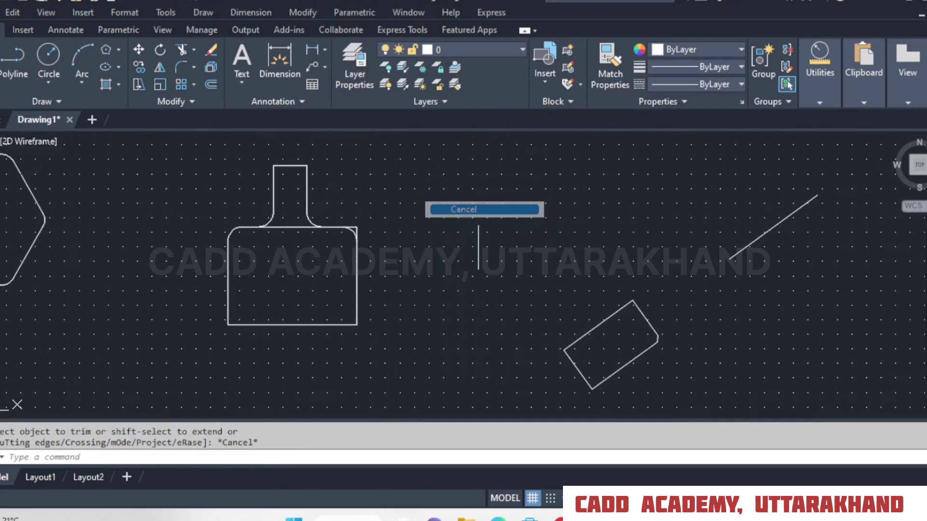
Erase the slanted line, the rotated rectangle and the chamfered shapes on the right side of the drawing.
{"action": "middle_click_drag", "start_coordinate": [563, 234], "coordinate": [520, 143]}
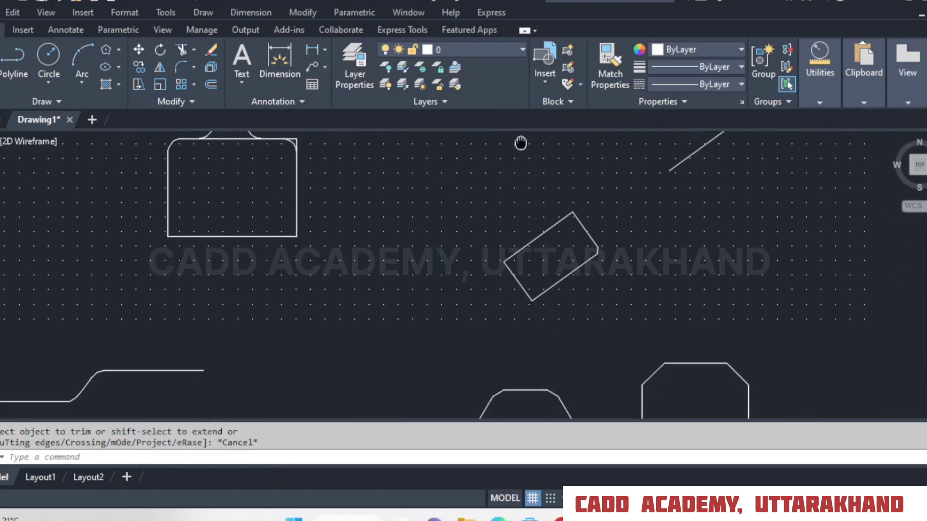
{"action": "left_click", "coordinate": [794, 162]}
{"action": "scroll", "coordinate": [648, 275], "scroll_direction": "down", "scroll_amount": 1}
{"action": "left_click", "coordinate": [471, 414]}
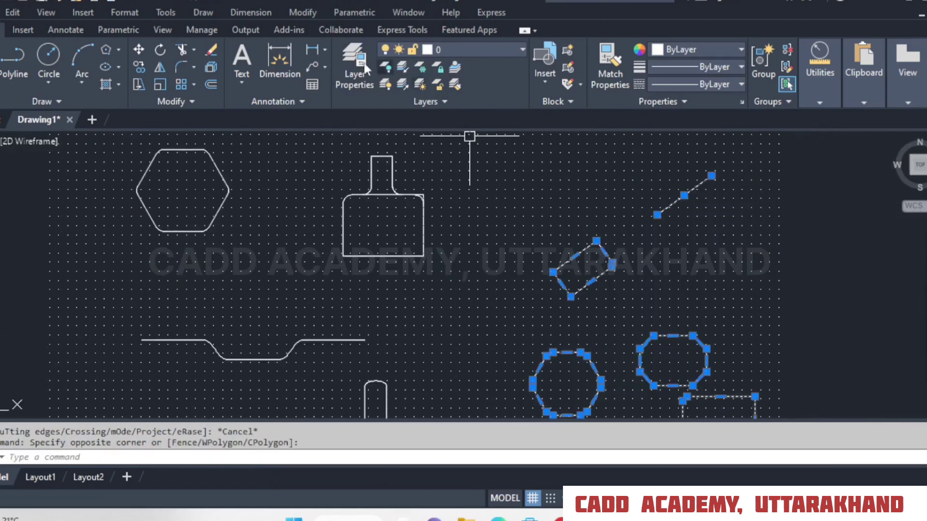
{"action": "left_click", "coordinate": [209, 50]}
Erase the hexagon, the filleted rectangle, the remaining filleted lines and the leftover short horizontal line.
{"action": "left_click", "coordinate": [515, 159]}
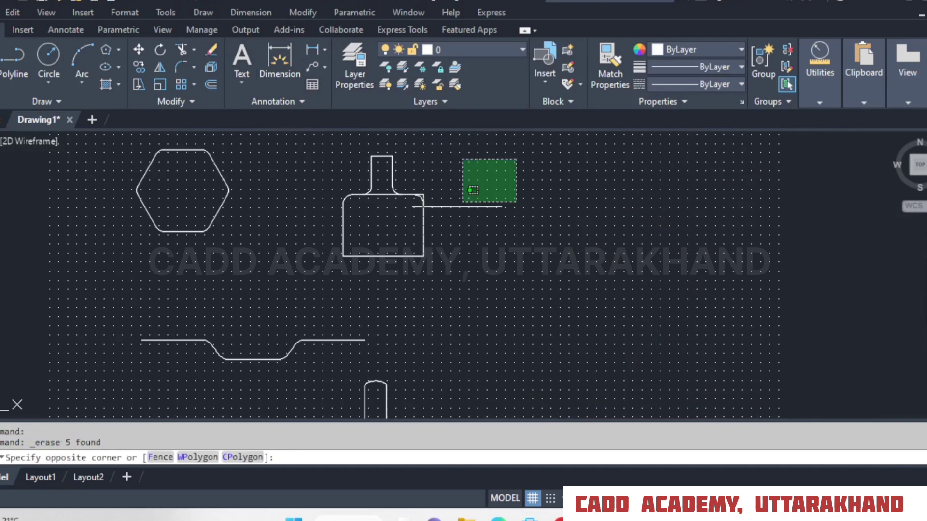
{"action": "left_click_drag", "start_coordinate": [294, 329], "coordinate": [133, 388]}
{"action": "left_click", "coordinate": [133, 389]}
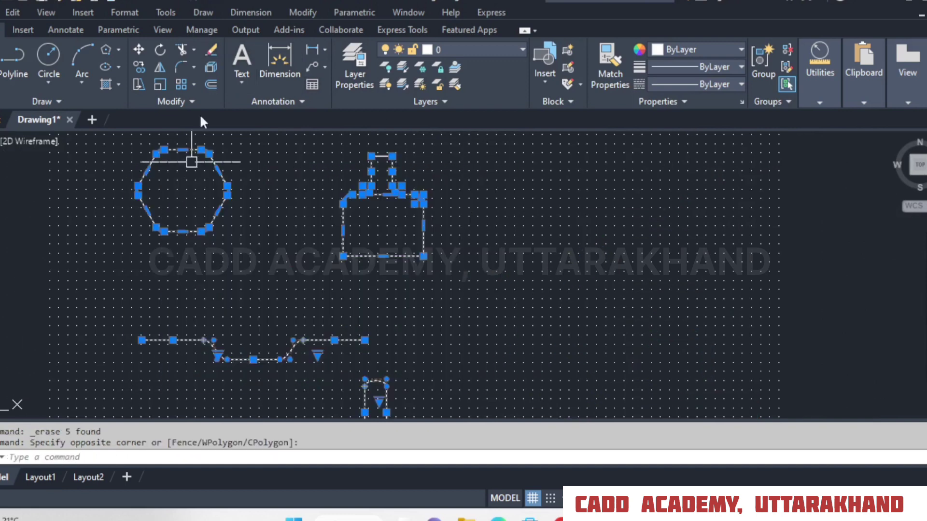
{"action": "left_click", "coordinate": [210, 48]}
{"action": "middle_click_drag", "start_coordinate": [327, 195], "coordinate": [356, 208]}
{"action": "left_click", "coordinate": [451, 168]}
{"action": "left_click", "coordinate": [304, 188]}
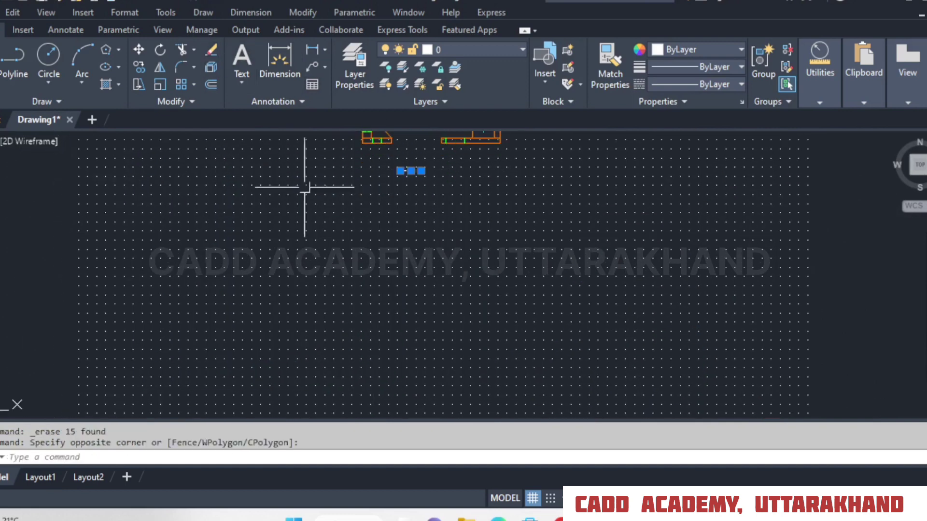
{"action": "left_click", "coordinate": [210, 49]}
Draw a horizontal line in the empty area and a vertical line crossing it near its right end.
{"action": "scroll", "coordinate": [355, 222], "scroll_direction": "up", "scroll_amount": 2}
{"action": "left_click", "coordinate": [0, 60]}
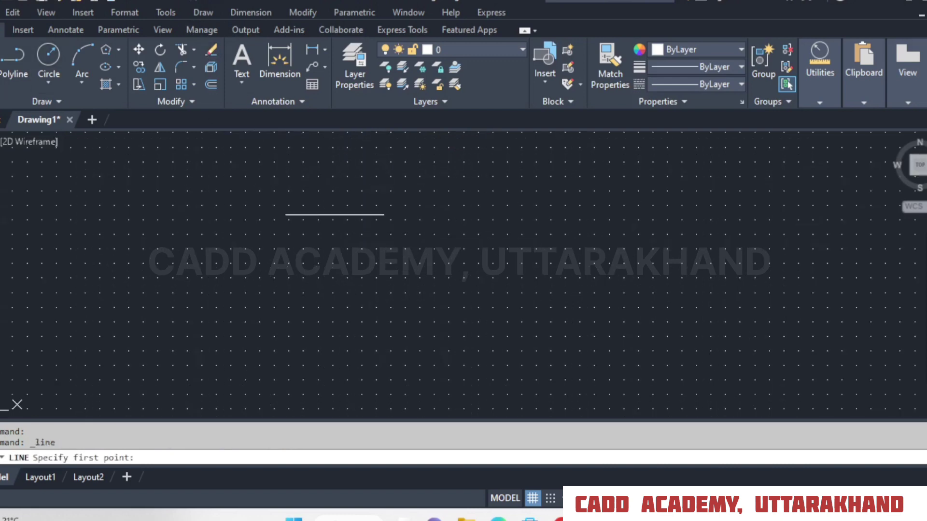
{"action": "left_click", "coordinate": [314, 212]}
{"action": "left_click", "coordinate": [508, 212]}
{"action": "right_click", "coordinate": [508, 208]}
{"action": "left_click", "coordinate": [524, 213]}
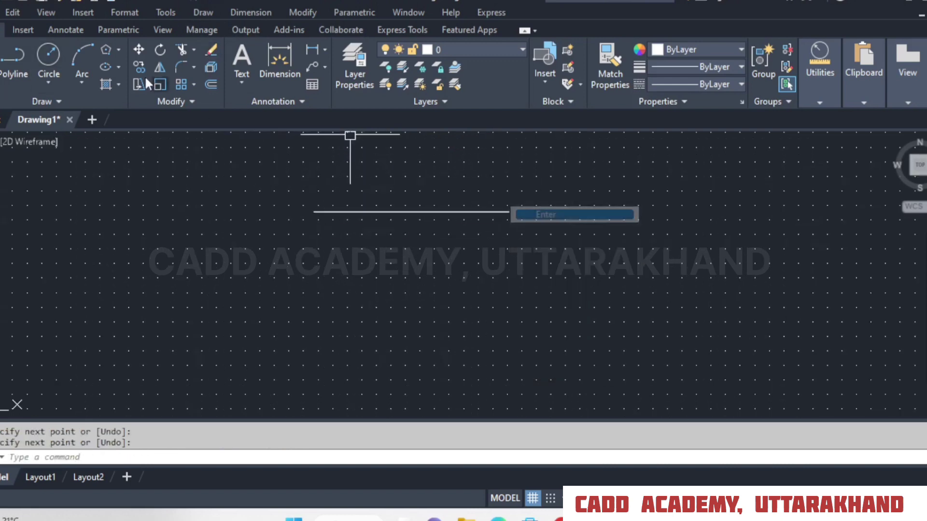
{"action": "left_click", "coordinate": [3, 58]}
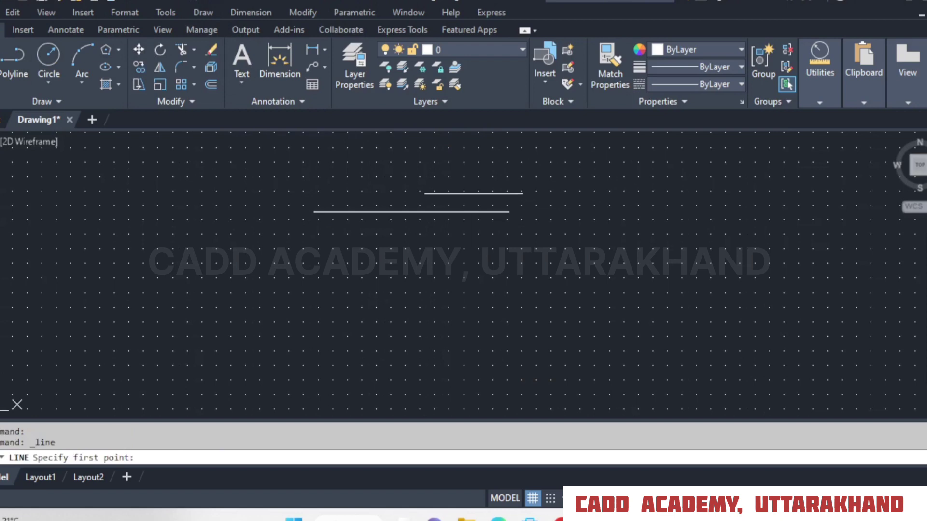
{"action": "left_click", "coordinate": [466, 185]}
{"action": "left_click", "coordinate": [482, 320]}
{"action": "key", "text": "space"}
Draw a lower horizontal line and a left vertical line so that the four lines cross as a rectangular frame.
{"action": "key", "text": "space"}
{"action": "left_click", "coordinate": [490, 306]}
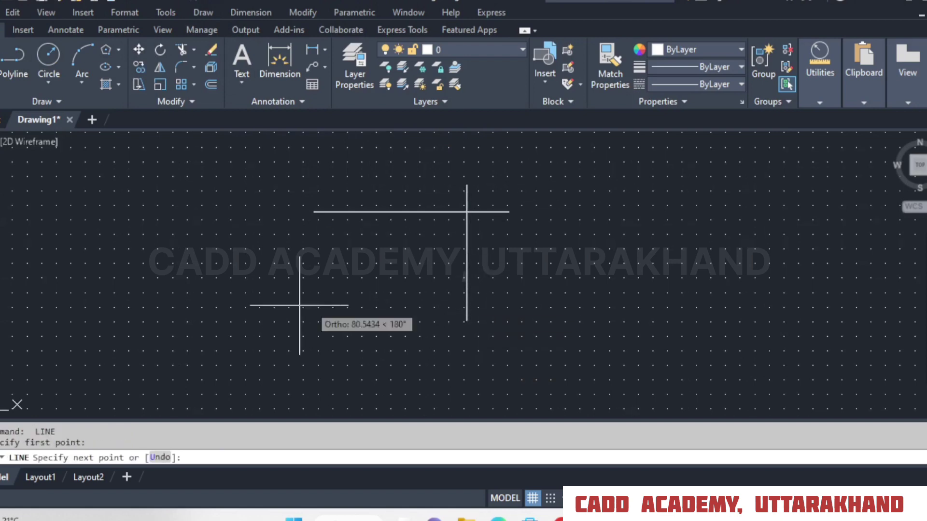
{"action": "left_click", "coordinate": [288, 306]}
{"action": "key", "text": "space"}
{"action": "key", "text": "space"}
{"action": "left_click", "coordinate": [343, 190]}
{"action": "left_click", "coordinate": [346, 322]}
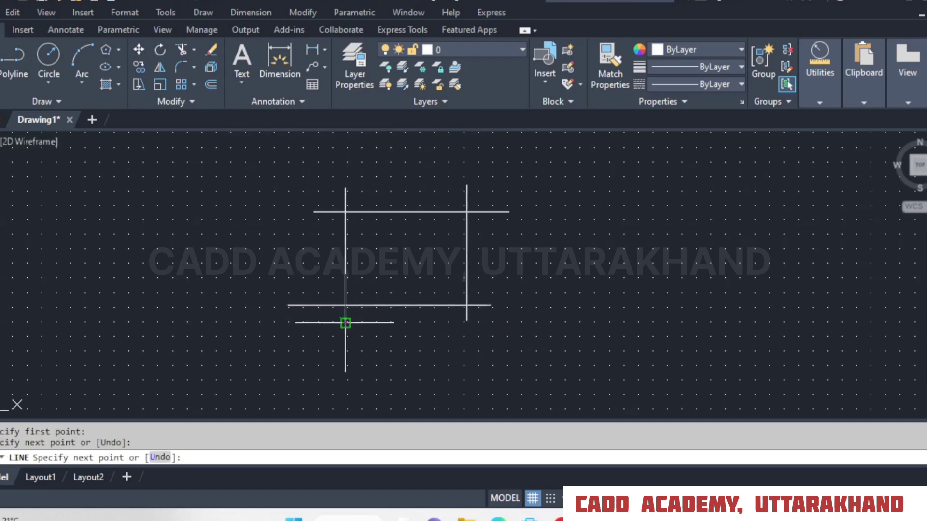
{"action": "key", "text": "space"}
Draw a separate horizontal line to the right of the crossing-line frame.
{"action": "mouse_move", "coordinate": [631, 255]}
{"action": "middle_mouse_down"}
{"action": "mouse_move", "coordinate": [509, 265]}
{"action": "mouse_move", "coordinate": [425, 248]}
{"action": "middle_mouse_up"}
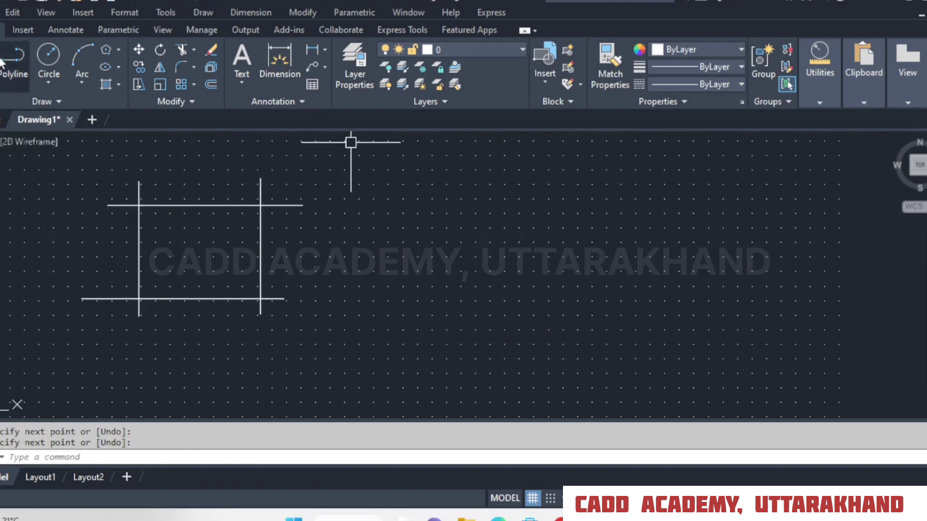
{"action": "key", "text": "space"}
{"action": "left_click", "coordinate": [505, 194]}
{"action": "left_click", "coordinate": [727, 195]}
{"action": "key", "text": "space"}
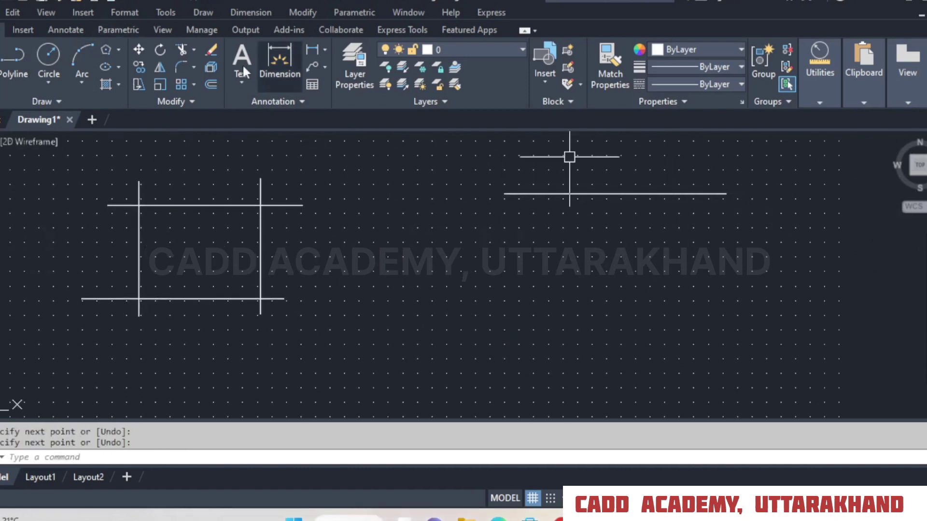
Copy the new horizontal line straight down four times to form a stack of five parallel lines.
{"action": "type", "text": "co"}
{"action": "key", "text": "space"}
{"action": "left_click", "coordinate": [664, 195]}
{"action": "key", "text": "space"}
{"action": "left_click", "coordinate": [773, 221]}
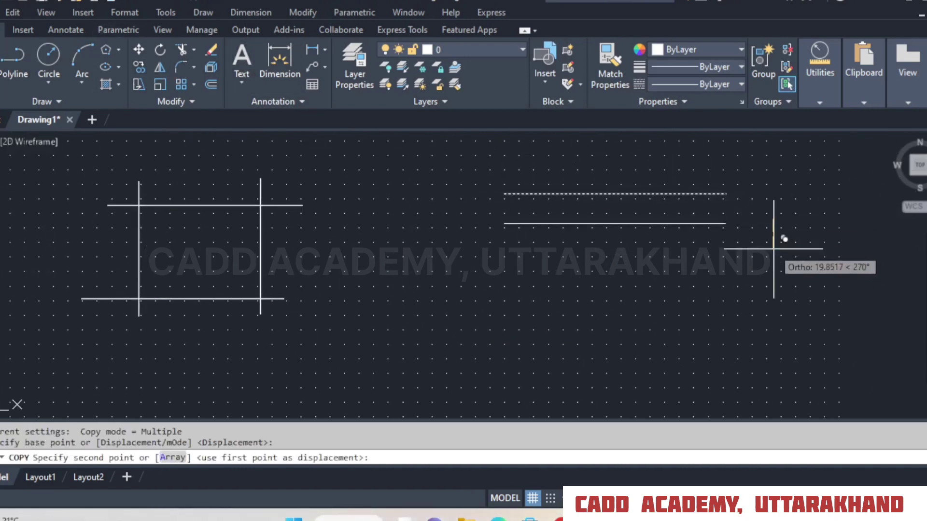
{"action": "left_click", "coordinate": [775, 250]}
{"action": "left_click", "coordinate": [778, 292]}
{"action": "left_click", "coordinate": [781, 337]}
{"action": "left_click", "coordinate": [792, 368]}
{"action": "key", "text": "space"}
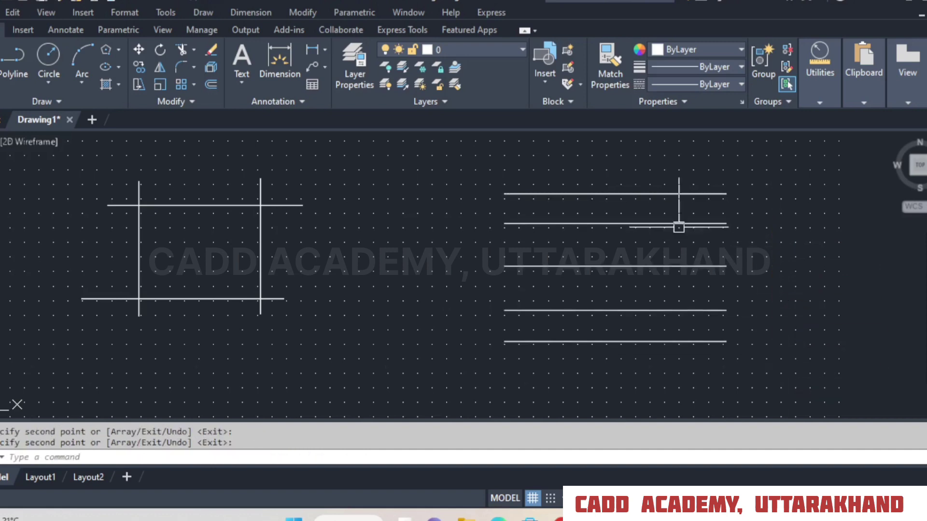
Draw a vertical line crossing all five parallel horizontal lines near their left ends.
{"action": "type", "text": "l"}
{"action": "key", "text": "space"}
{"action": "left_click", "coordinate": [545, 160]}
{"action": "left_click", "coordinate": [545, 376]}
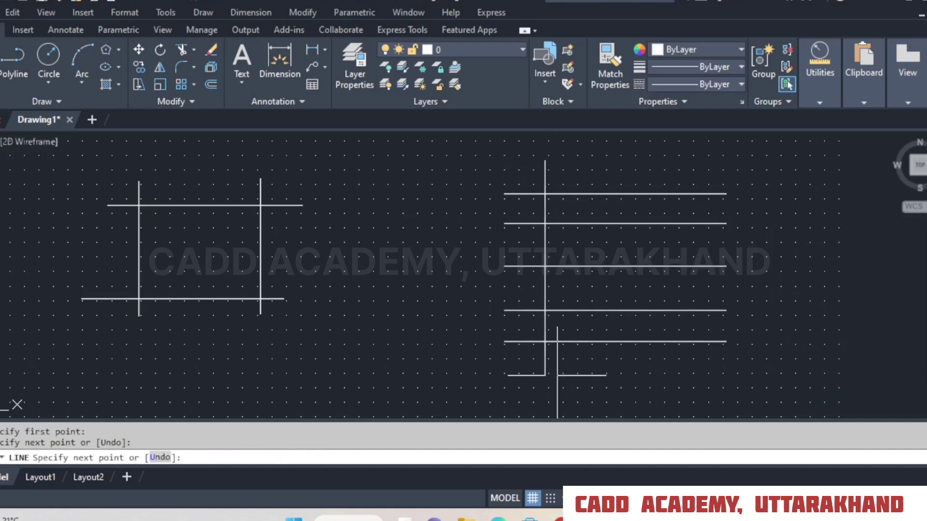
{"action": "key", "text": "space"}
Copy the vertical line to the right four times to complete a grid of crossing lines.
{"action": "left_click", "coordinate": [139, 67]}
{"action": "left_click", "coordinate": [619, 145]}
{"action": "left_click", "coordinate": [521, 167]}
{"action": "key", "text": "space"}
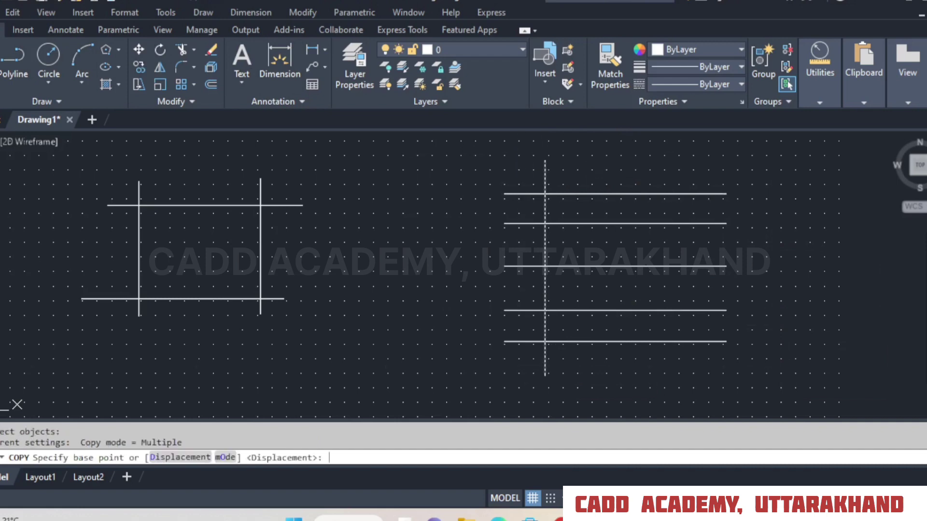
{"action": "left_click", "coordinate": [594, 169]}
{"action": "left_click", "coordinate": [634, 169]}
{"action": "left_click", "coordinate": [688, 169]}
{"action": "left_click", "coordinate": [718, 170]}
{"action": "left_click", "coordinate": [747, 169]}
{"action": "key", "text": "space"}
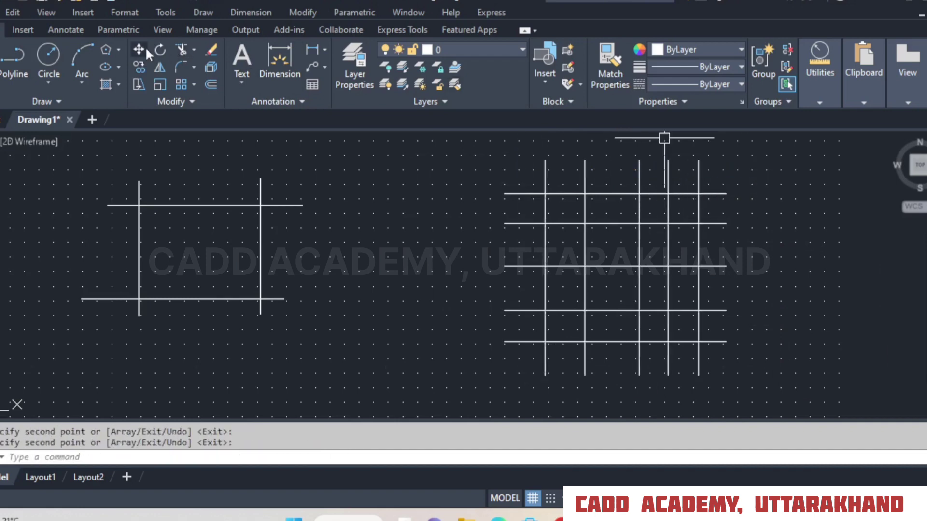
Turn off the drawing's background grid display and end the running Trim command.
{"action": "left_click", "coordinate": [181, 50]}
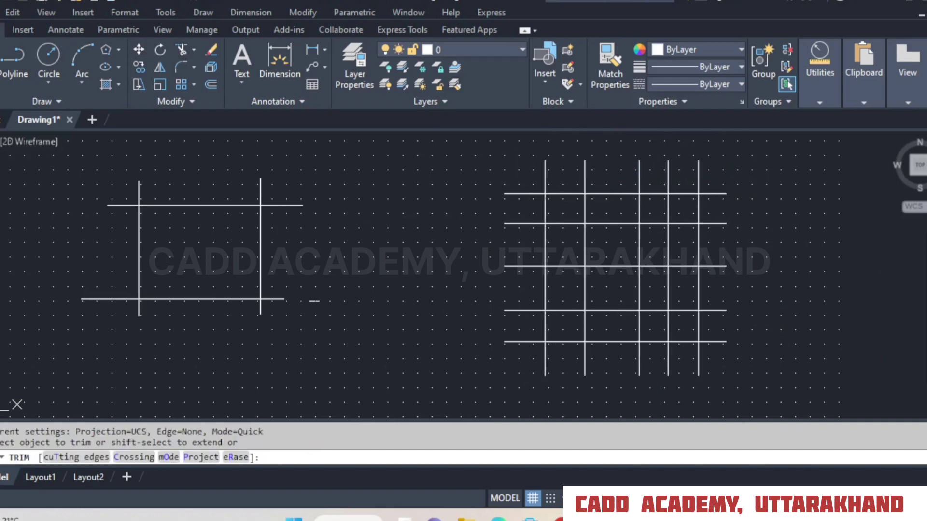
{"action": "mouse_move", "coordinate": [314, 301]}
{"action": "middle_mouse_down"}
{"action": "mouse_move", "coordinate": [529, 285]}
{"action": "mouse_move", "coordinate": [529, 293]}
{"action": "middle_mouse_up"}
{"action": "scroll", "coordinate": [430, 247], "scroll_direction": "up", "scroll_amount": 2}
{"action": "middle_click_drag", "start_coordinate": [387, 220], "coordinate": [417, 235]}
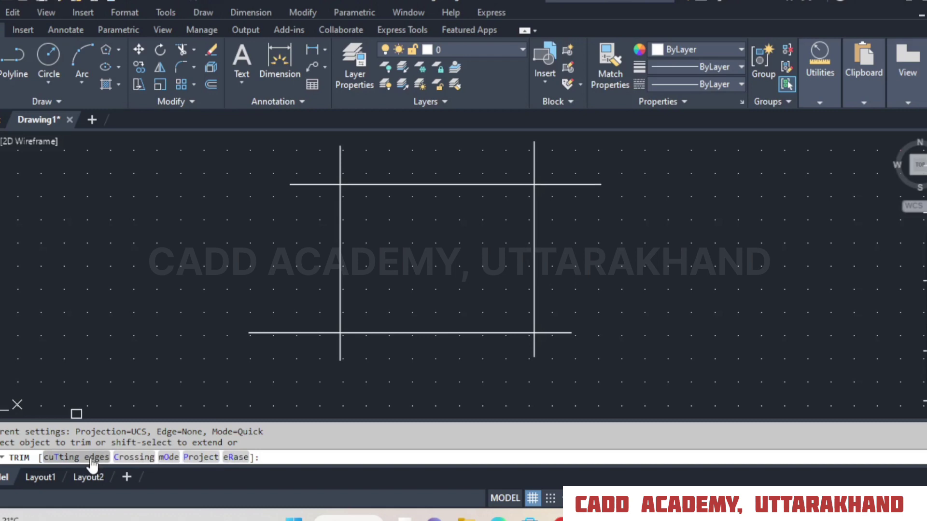
{"action": "scroll", "coordinate": [202, 238], "scroll_direction": "down", "scroll_amount": 2}
{"action": "mouse_move", "coordinate": [780, 244]}
{"action": "middle_mouse_down"}
{"action": "mouse_move", "coordinate": [478, 278]}
{"action": "mouse_move", "coordinate": [389, 246]}
{"action": "middle_mouse_up"}
{"action": "scroll", "coordinate": [362, 216], "scroll_direction": "up", "scroll_amount": 2}
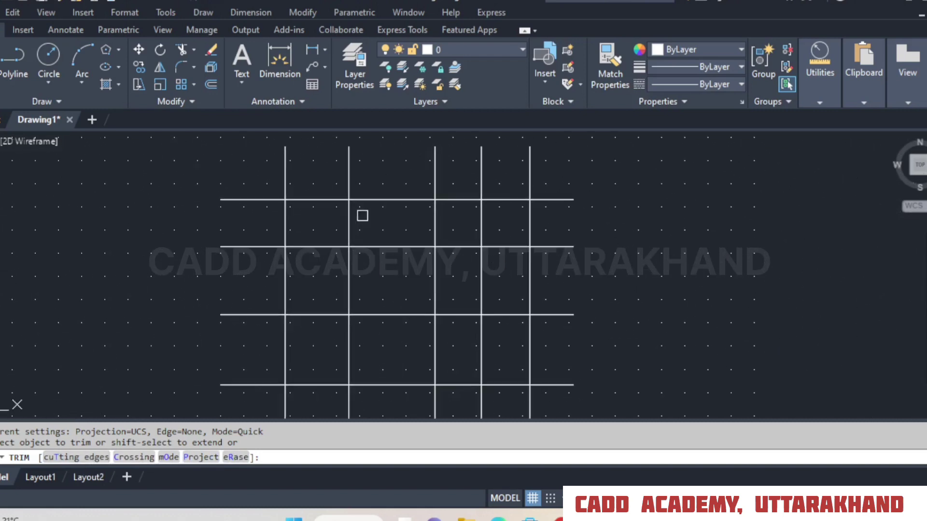
{"action": "left_click", "coordinate": [532, 498]}
{"action": "middle_click_drag", "start_coordinate": [590, 245], "coordinate": [618, 251]}
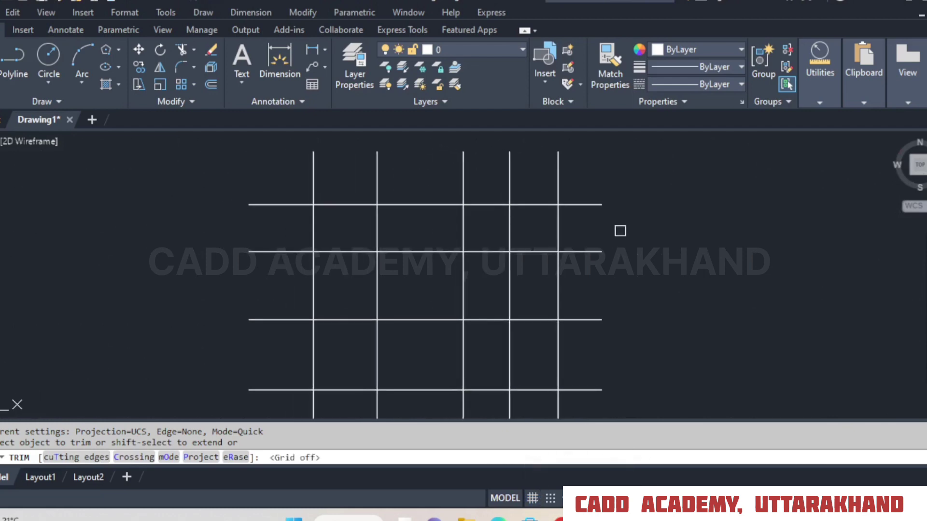
{"action": "right_click", "coordinate": [619, 231]}
{"action": "left_click", "coordinate": [636, 241]}
{"action": "right_click", "coordinate": [418, 216]}
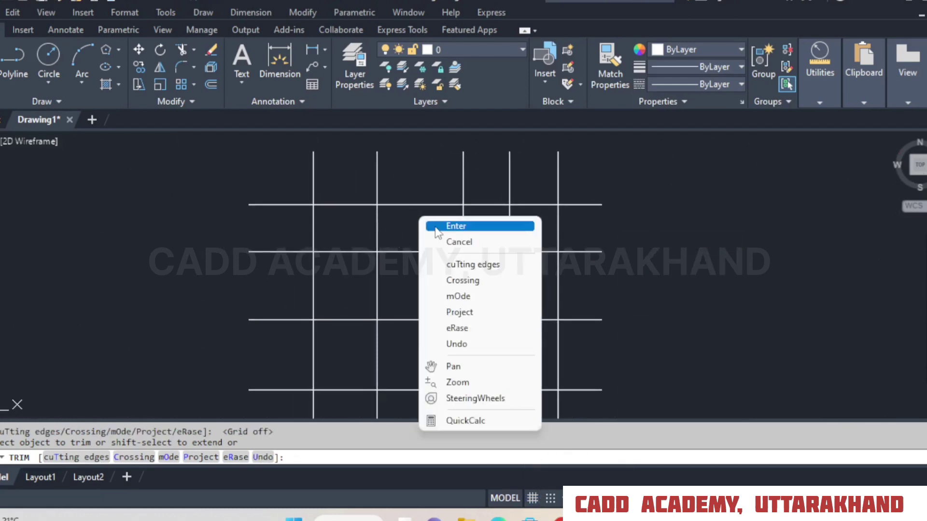
{"action": "left_click", "coordinate": [437, 227]}
Change the colour of the second vertical line from the left in the line grid to orange 248,153,30.
{"action": "left_click", "coordinate": [399, 218]}
{"action": "left_click", "coordinate": [375, 228]}
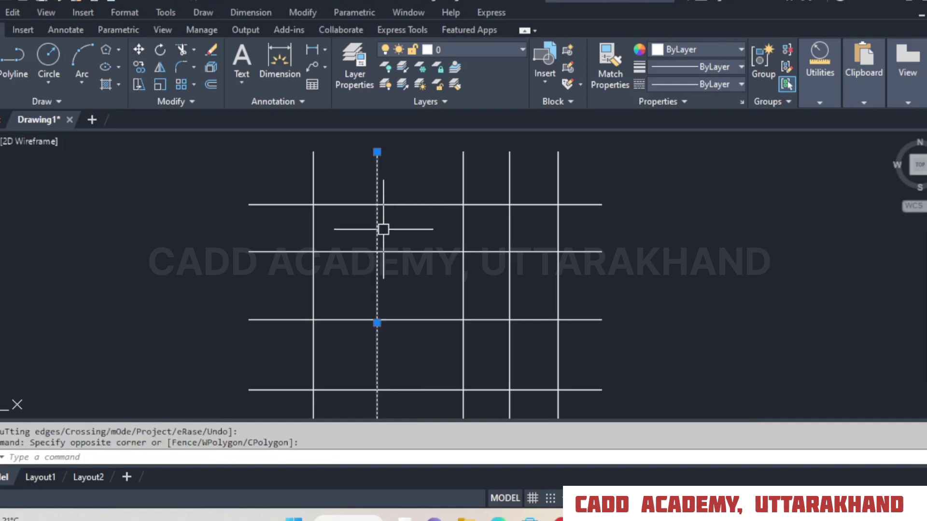
{"action": "left_click", "coordinate": [701, 49]}
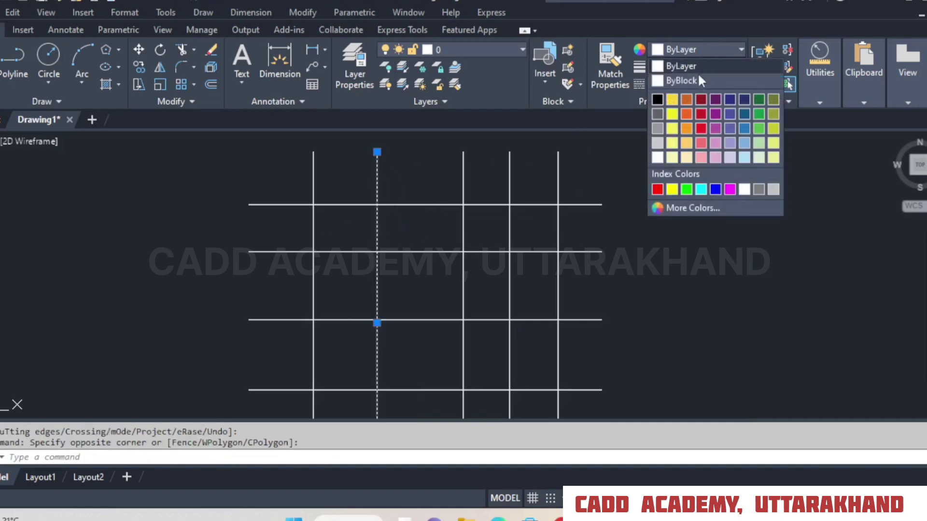
{"action": "left_click", "coordinate": [688, 129]}
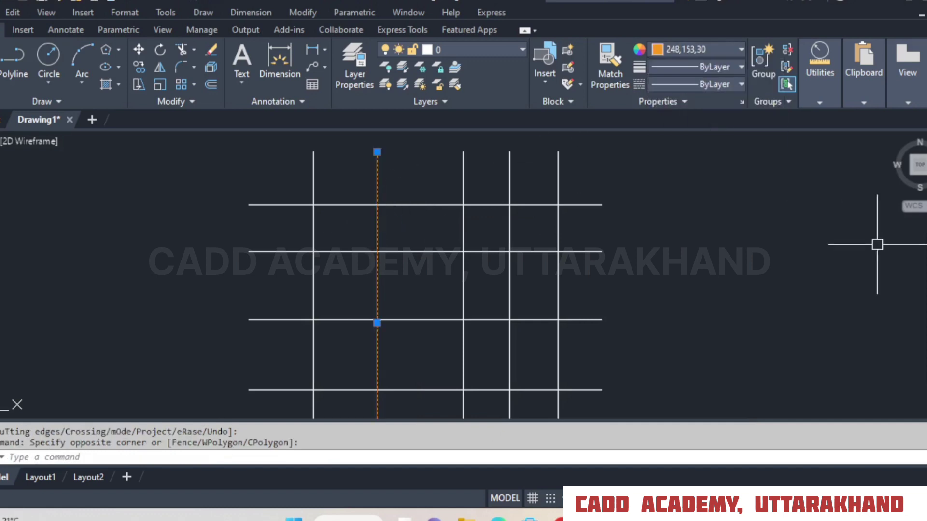
{"action": "key", "text": "Escape"}
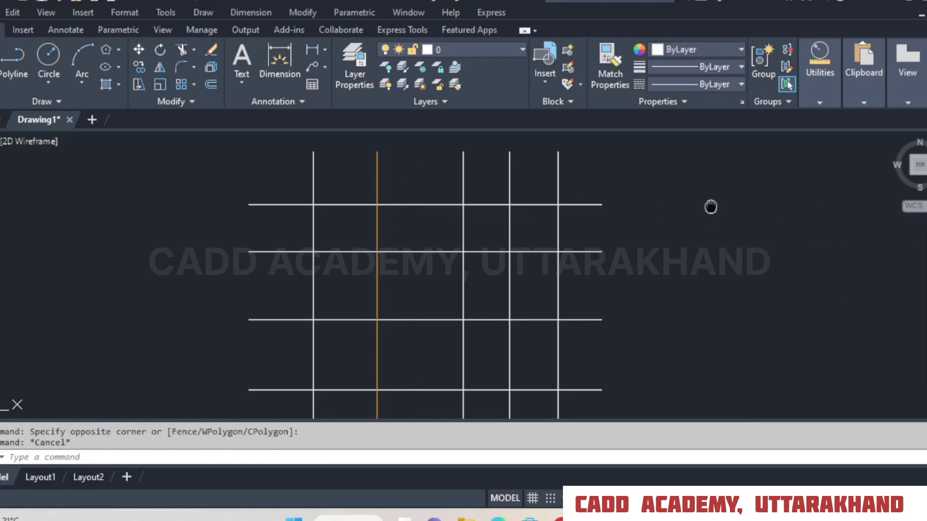
Trim the top three horizontal lines piece by piece on the right side of the orange line, and undo the trim.
{"action": "middle_click_drag", "start_coordinate": [711, 209], "coordinate": [729, 203]}
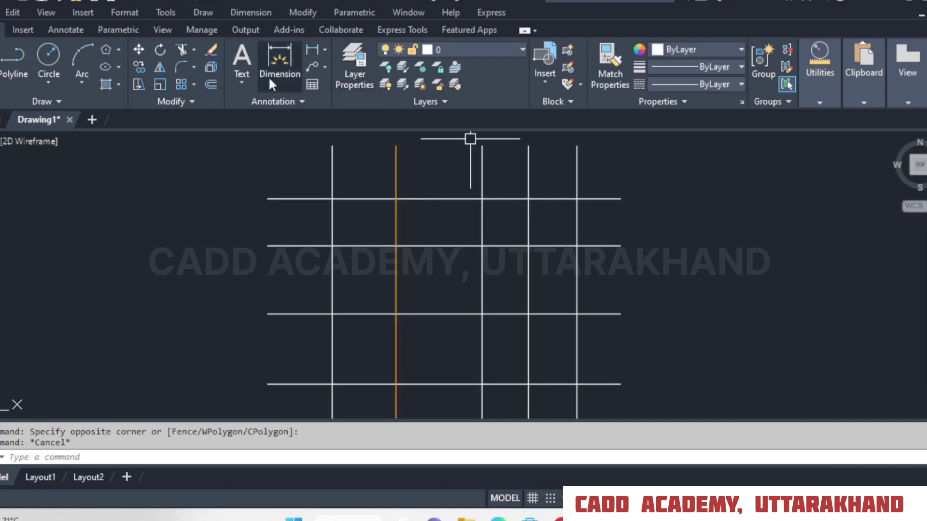
{"action": "left_click", "coordinate": [181, 48]}
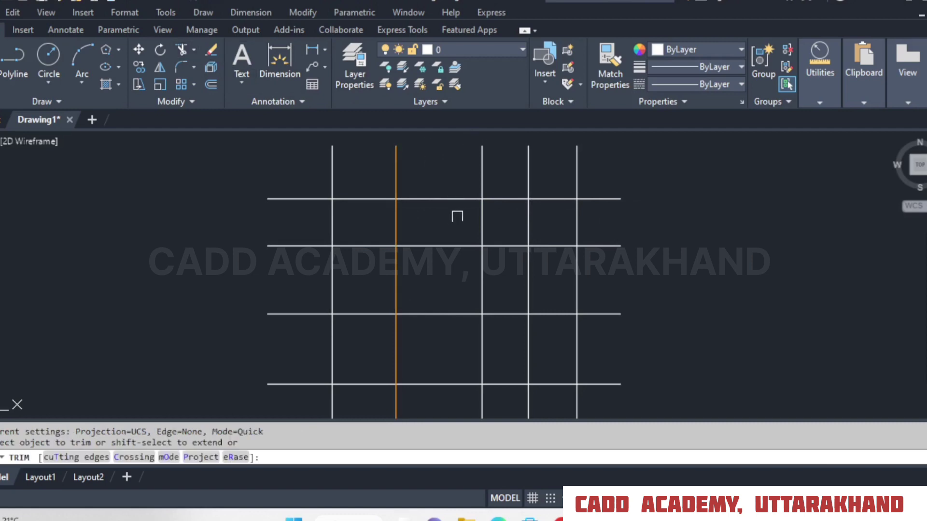
{"action": "left_click", "coordinate": [447, 199]}
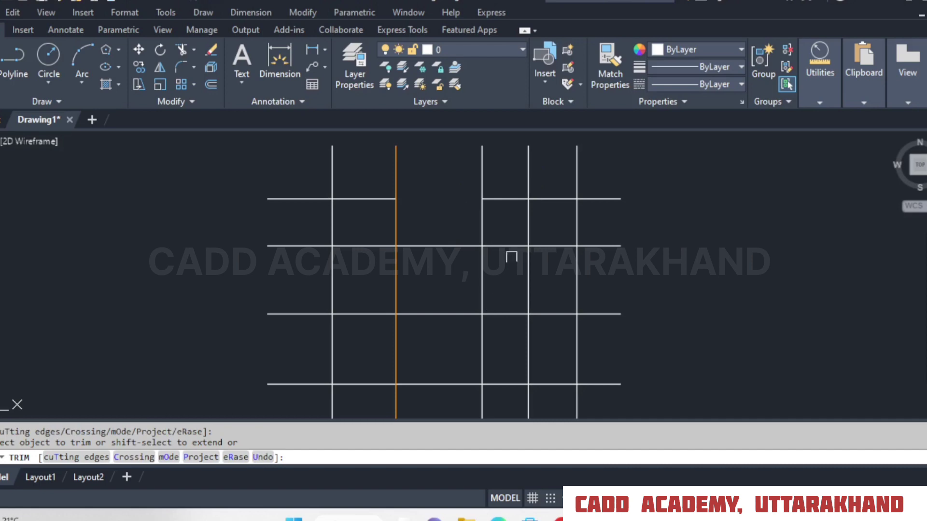
{"action": "left_click", "coordinate": [507, 200]}
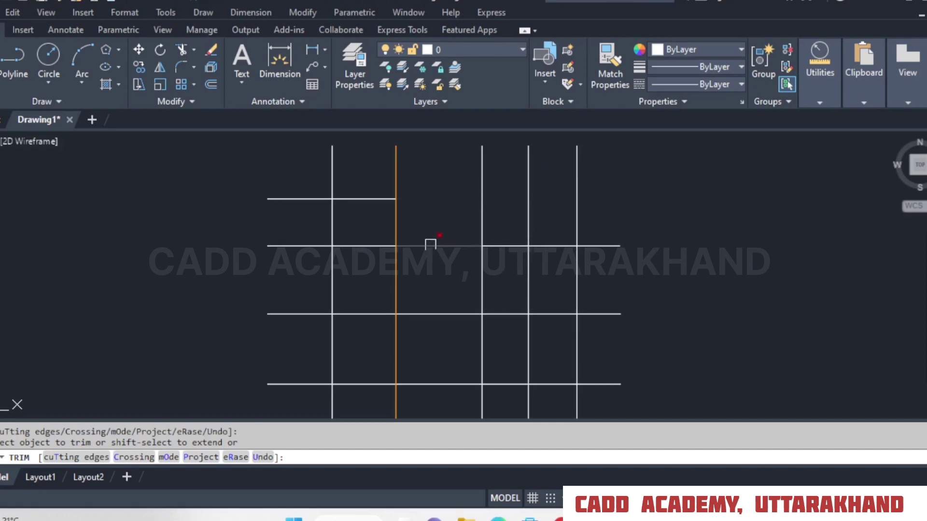
{"action": "left_click", "coordinate": [430, 245]}
{"action": "left_click", "coordinate": [510, 247]}
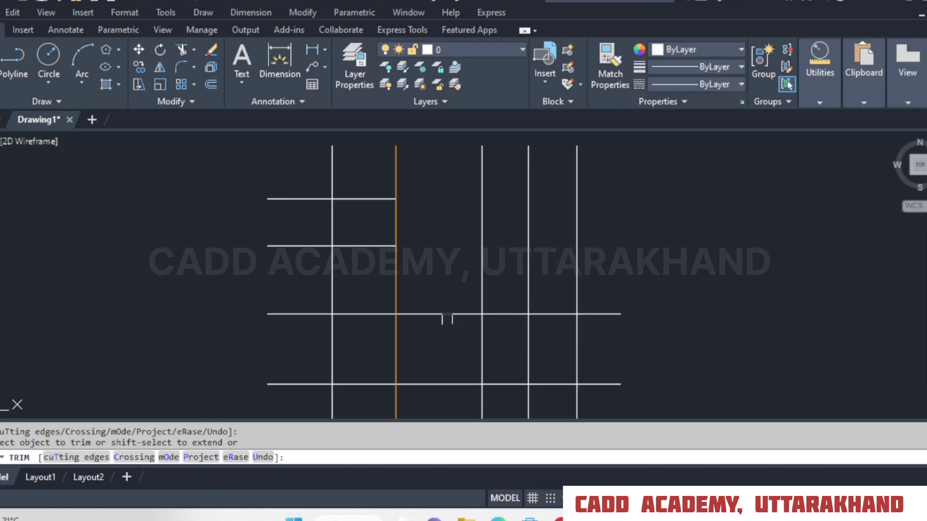
{"action": "left_click", "coordinate": [445, 314]}
{"action": "left_click_drag", "start_coordinate": [555, 308], "coordinate": [566, 329]}
{"action": "left_click_drag", "start_coordinate": [608, 307], "coordinate": [604, 331]}
{"action": "right_click", "coordinate": [600, 253]}
{"action": "left_click", "coordinate": [614, 262]}
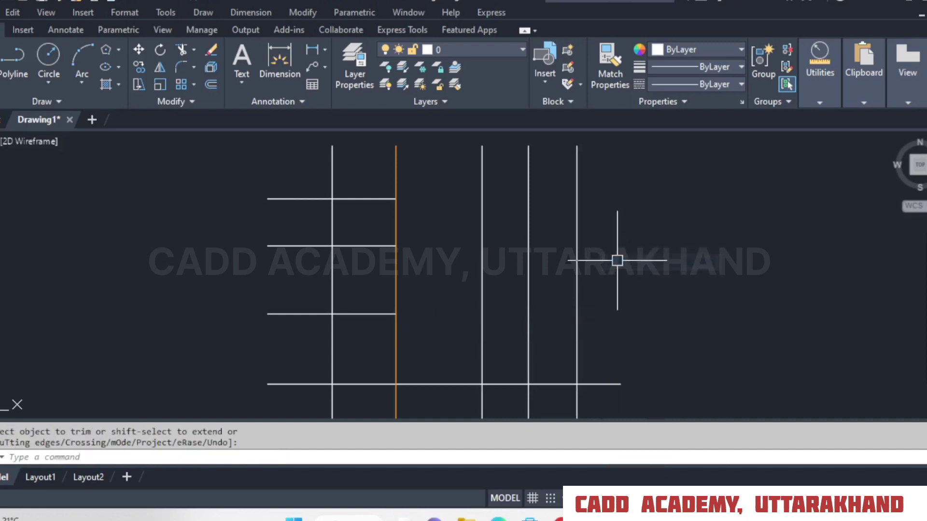
{"action": "key", "text": "ctrl+z"}
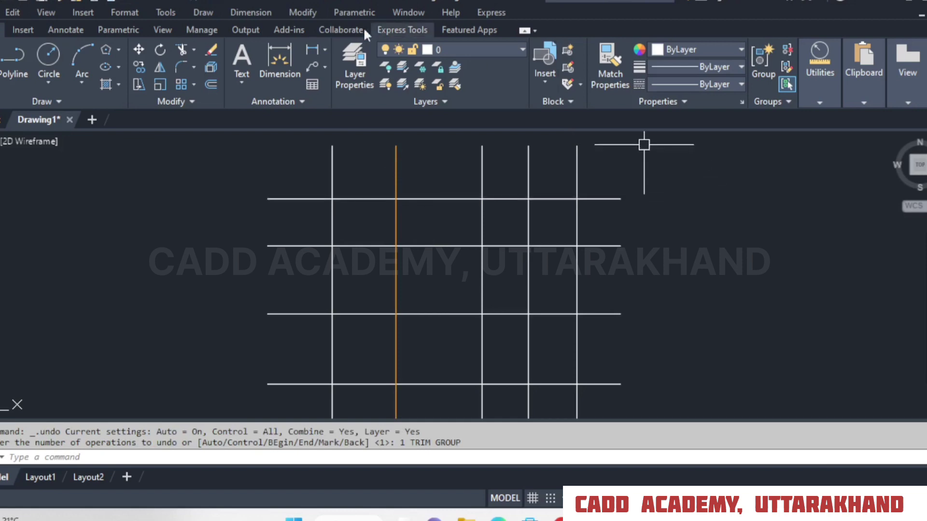
Using the orange vertical line as the cutting edge, trim the upper four horizontal lines to its right, and undo the trim.
{"action": "left_click", "coordinate": [179, 49]}
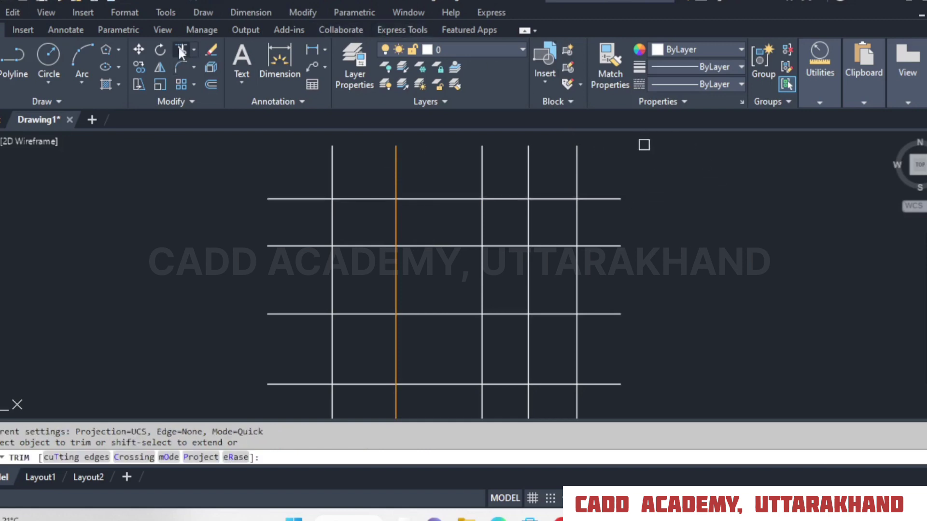
{"action": "left_click", "coordinate": [67, 458]}
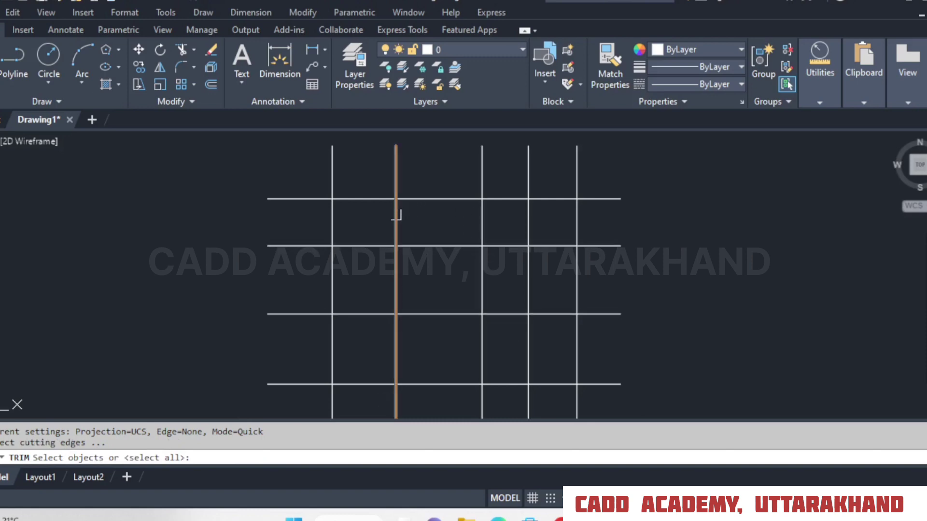
{"action": "left_click", "coordinate": [396, 213]}
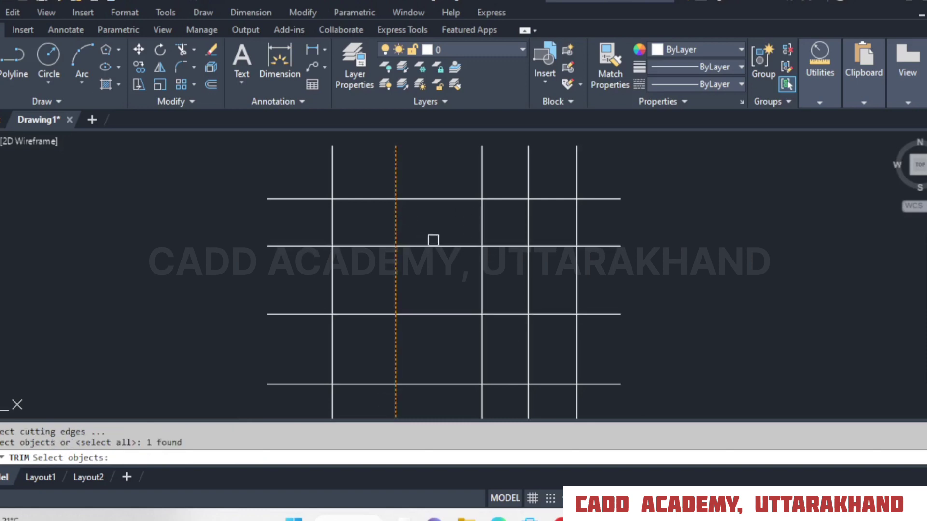
{"action": "key", "text": "Return"}
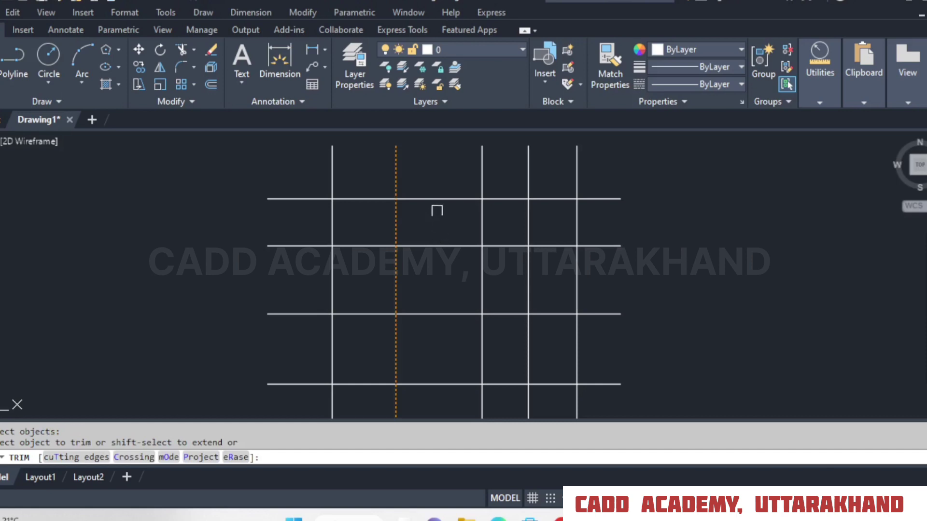
{"action": "left_click", "coordinate": [435, 199]}
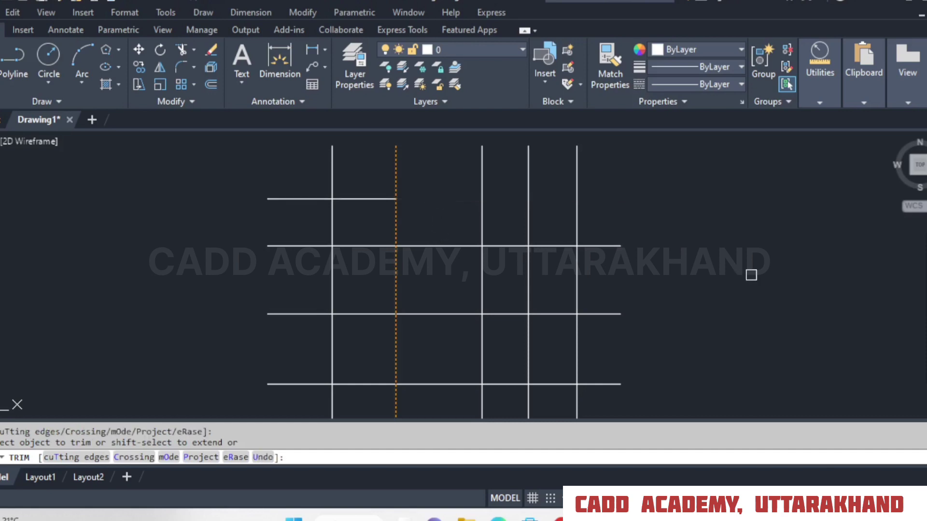
{"action": "left_click", "coordinate": [449, 246]}
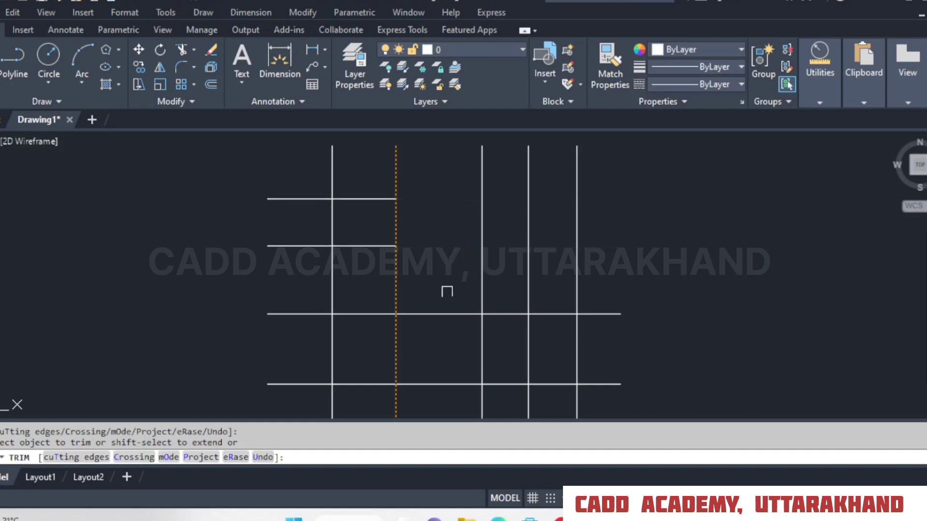
{"action": "left_click", "coordinate": [444, 315]}
{"action": "left_click", "coordinate": [449, 385]}
{"action": "right_click", "coordinate": [604, 264]}
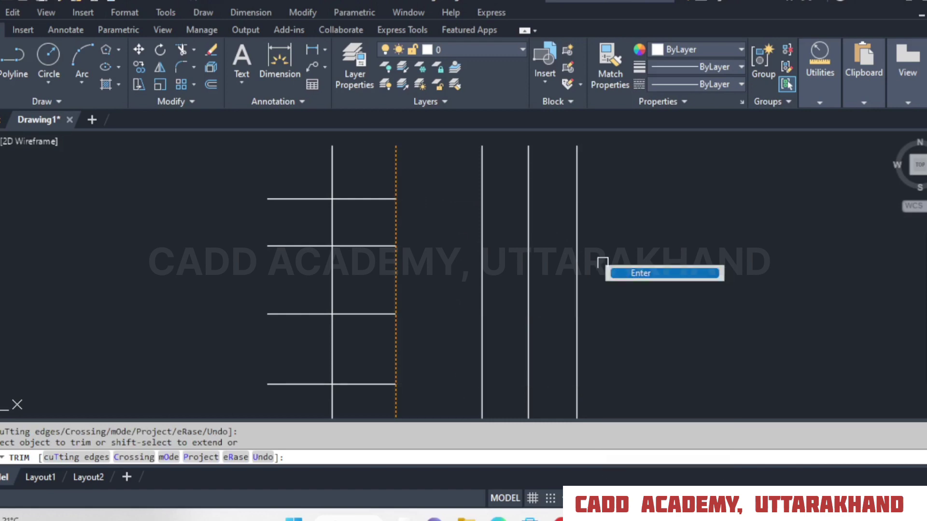
{"action": "left_click", "coordinate": [613, 271]}
{"action": "left_click", "coordinate": [123, 4]}
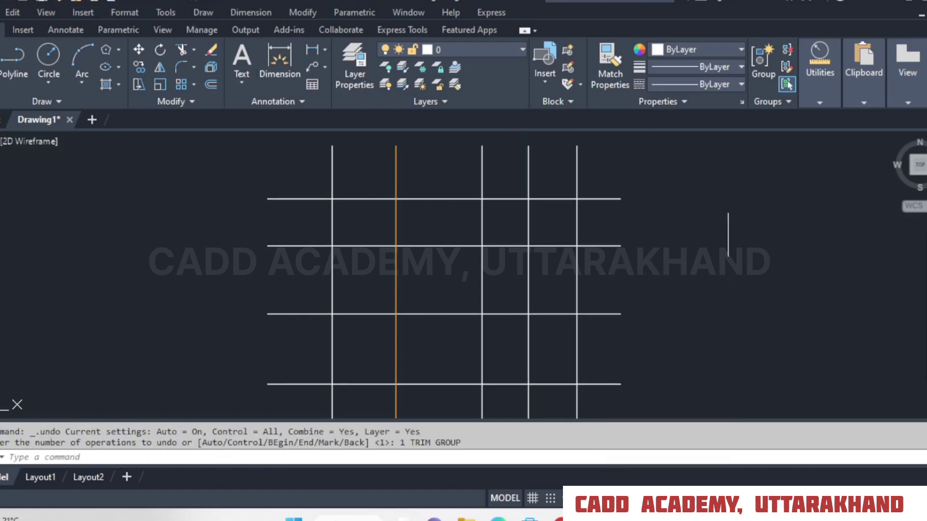
Set the orange line as the cutting edge again, trim all five horizontal lines to its right, and undo the trim.
{"action": "middle_click_drag", "start_coordinate": [564, 212], "coordinate": [570, 222]}
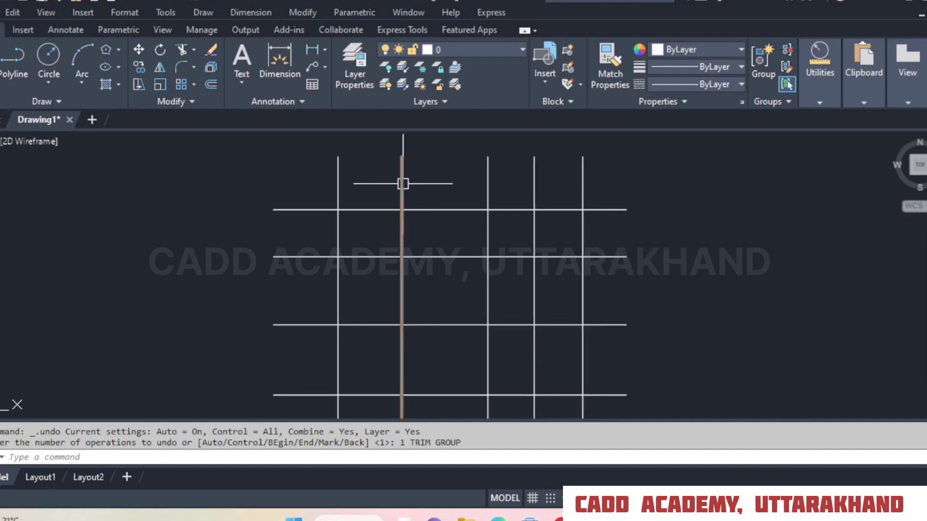
{"action": "mouse_move", "coordinate": [403, 183]}
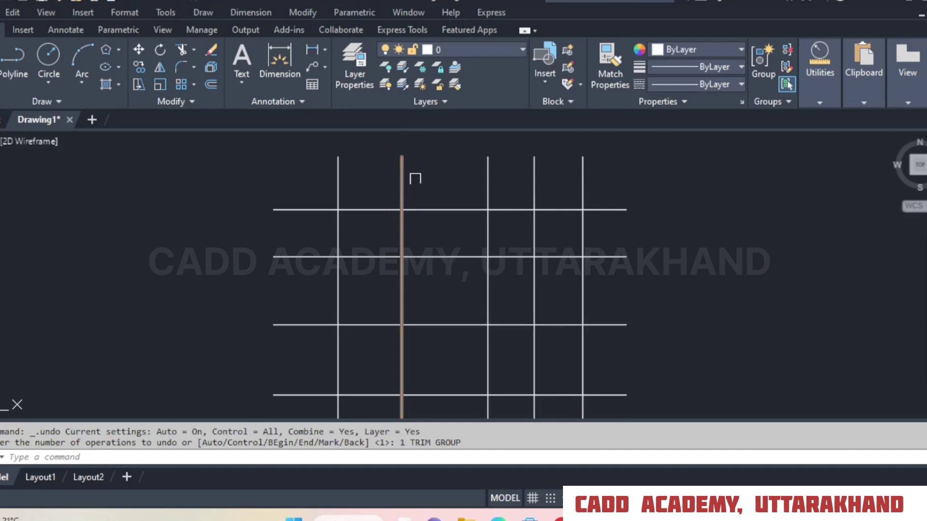
{"action": "left_click", "coordinate": [181, 51]}
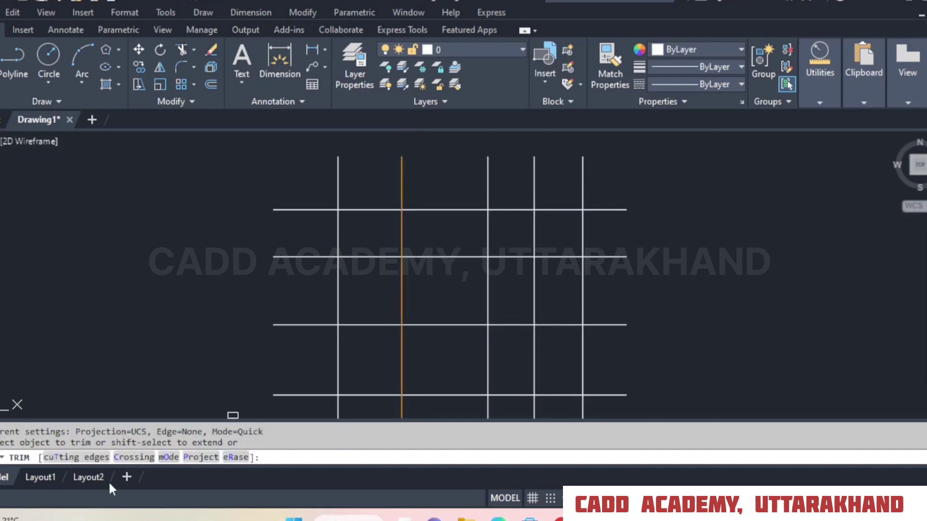
{"action": "left_click", "coordinate": [72, 457]}
{"action": "left_click", "coordinate": [403, 234]}
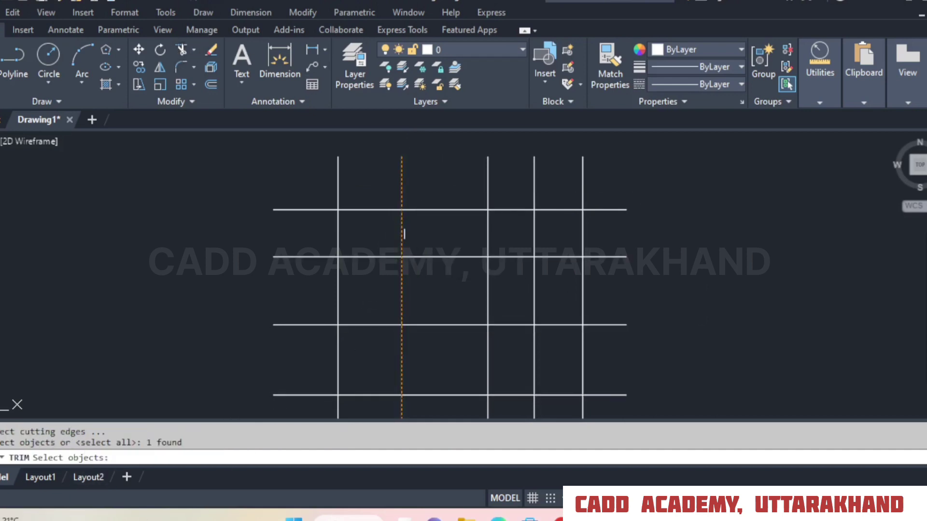
{"action": "key", "text": "Return"}
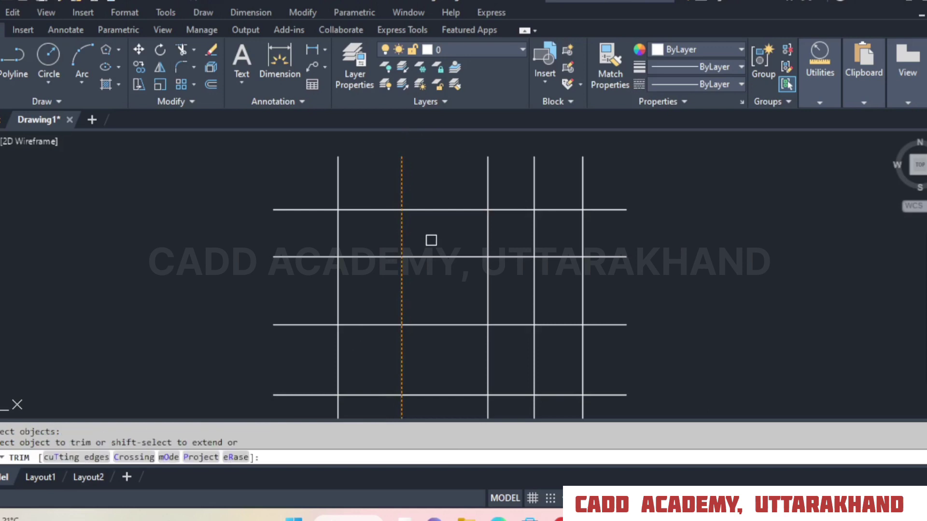
{"action": "left_click", "coordinate": [440, 211]}
{"action": "left_click", "coordinate": [444, 257]}
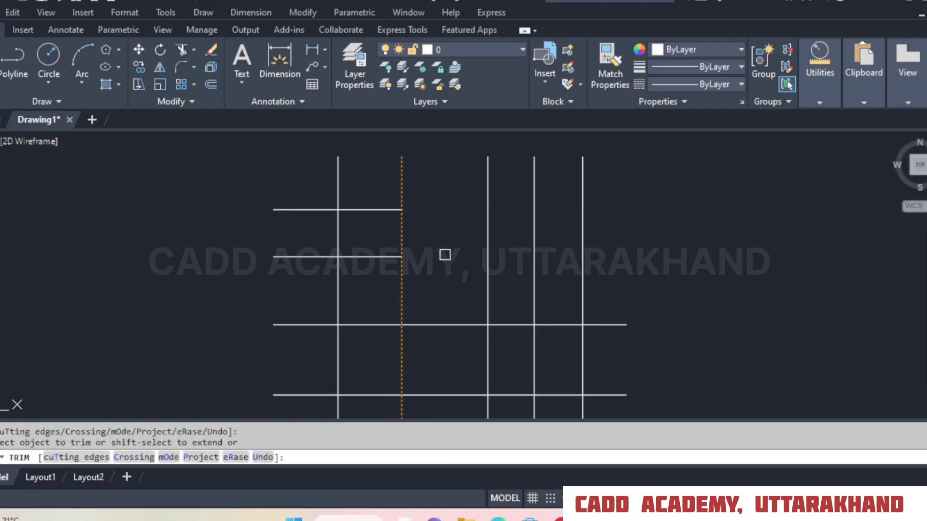
{"action": "left_click", "coordinate": [457, 325]}
{"action": "middle_click_drag", "start_coordinate": [462, 394], "coordinate": [438, 263]}
{"action": "left_click", "coordinate": [440, 313]}
{"action": "middle_click_drag", "start_coordinate": [435, 219], "coordinate": [456, 293]}
{"action": "right_click", "coordinate": [456, 179]}
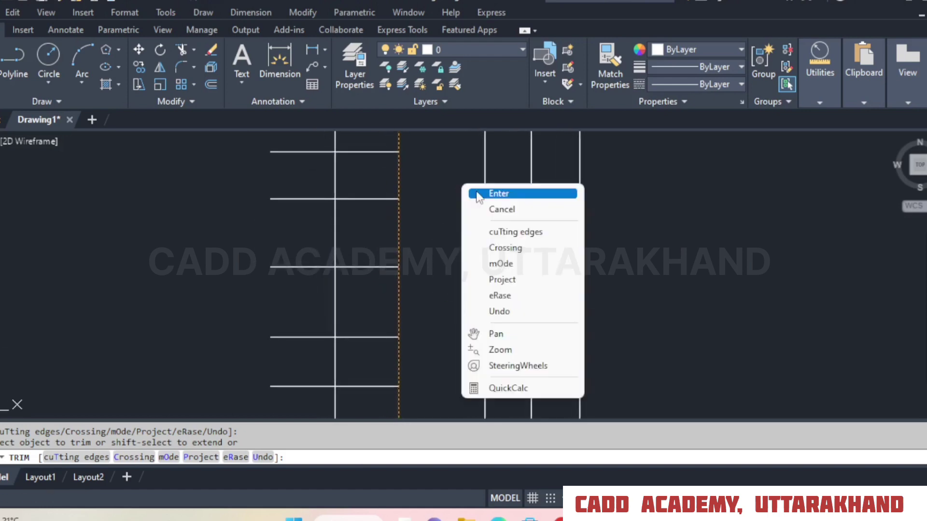
{"action": "left_click", "coordinate": [483, 192]}
{"action": "scroll", "coordinate": [480, 283], "scroll_direction": "down", "scroll_amount": 3}
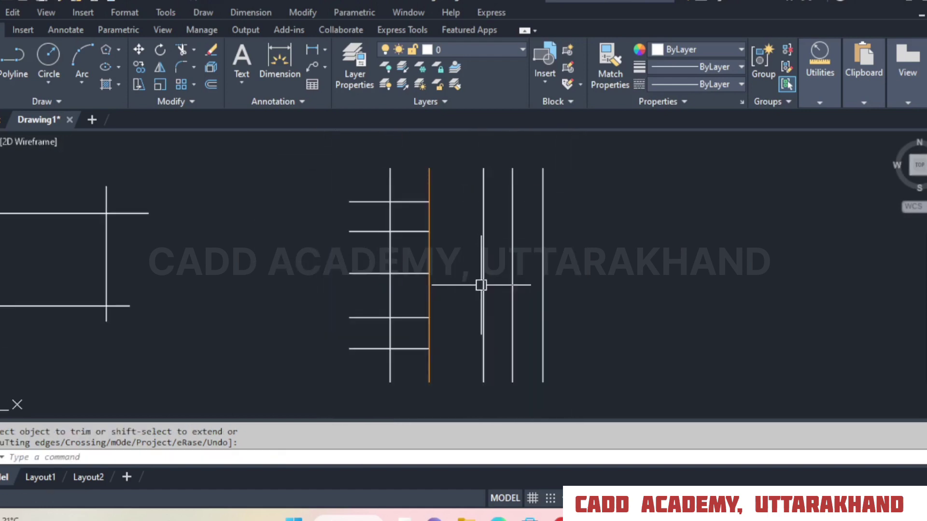
{"action": "left_click", "coordinate": [131, 2]}
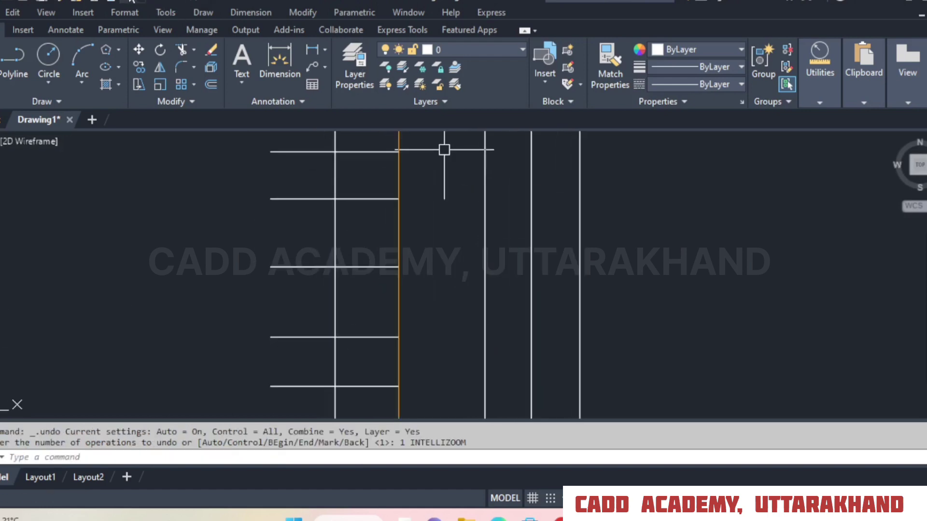
Use Trim's Crossing option to cut the five horizontal line ends overhanging the right side of the grid.
{"action": "left_click", "coordinate": [181, 49]}
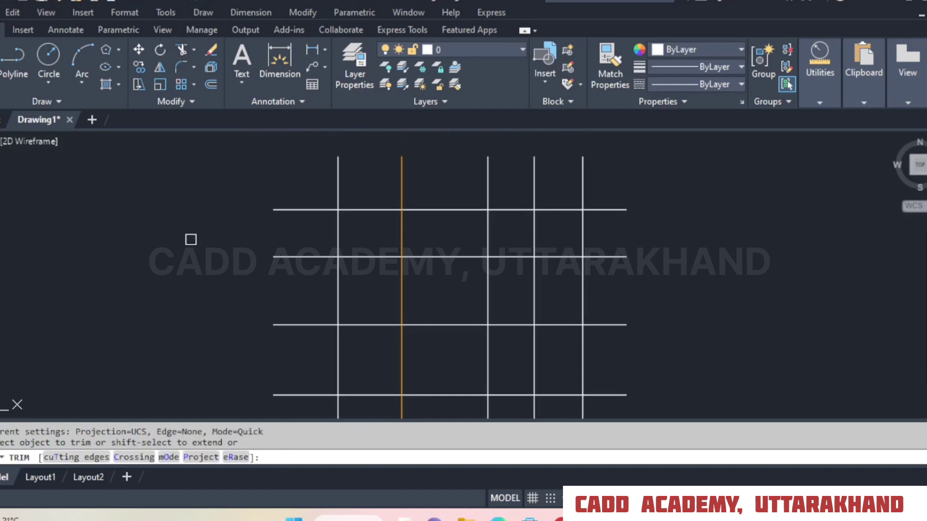
{"action": "left_click", "coordinate": [134, 461]}
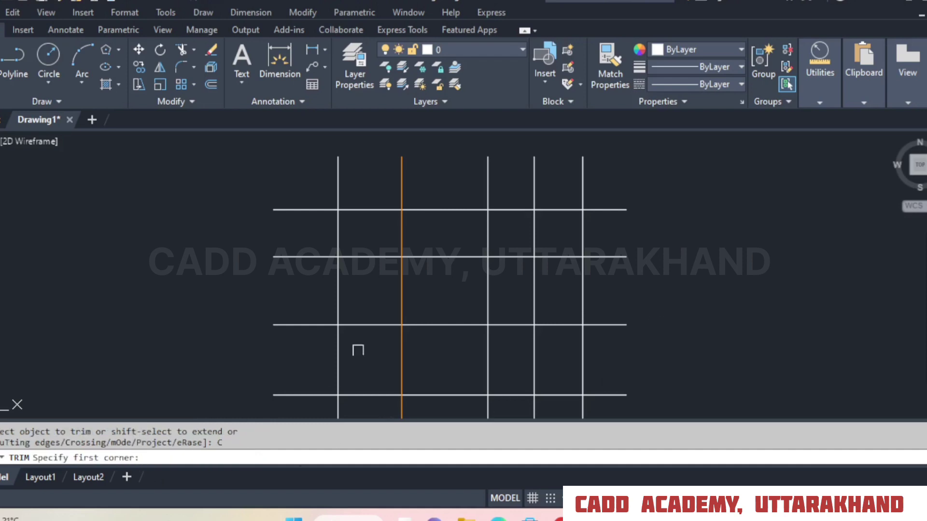
{"action": "scroll", "coordinate": [350, 251], "scroll_direction": "down", "scroll_amount": 2}
{"action": "left_click", "coordinate": [540, 199]}
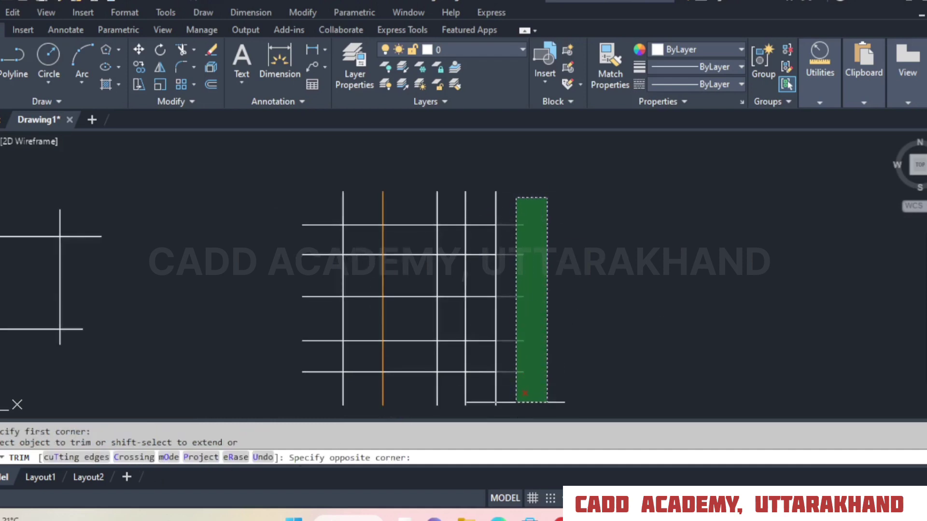
{"action": "left_click", "coordinate": [515, 402]}
Fence-trim the line ends overhanging the bottom, left and top of the grid.
{"action": "mouse_move", "coordinate": [516, 387]}
{"action": "left_mouse_down"}
{"action": "mouse_move", "coordinate": [350, 416]}
{"action": "mouse_move", "coordinate": [279, 387]}
{"action": "left_mouse_up"}
{"action": "left_click", "coordinate": [267, 388]}
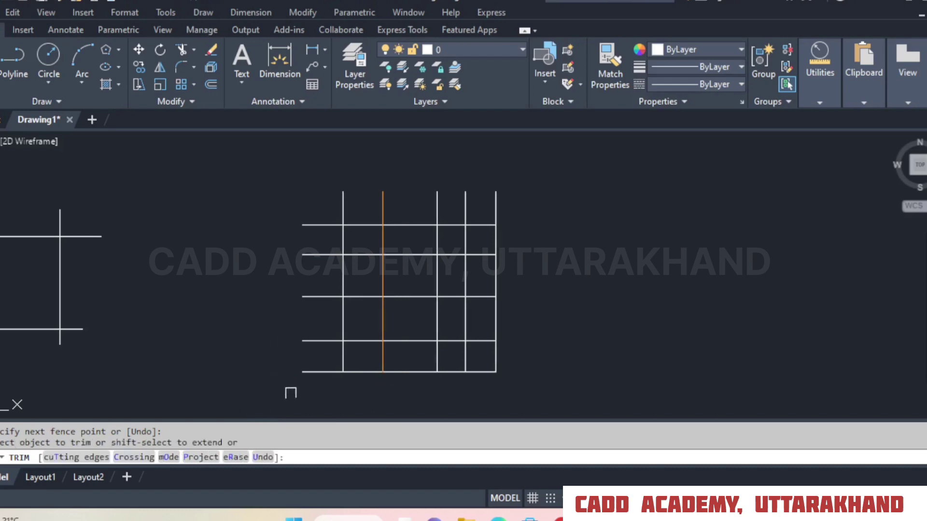
{"action": "left_click", "coordinate": [331, 391]}
{"action": "left_click", "coordinate": [312, 210]}
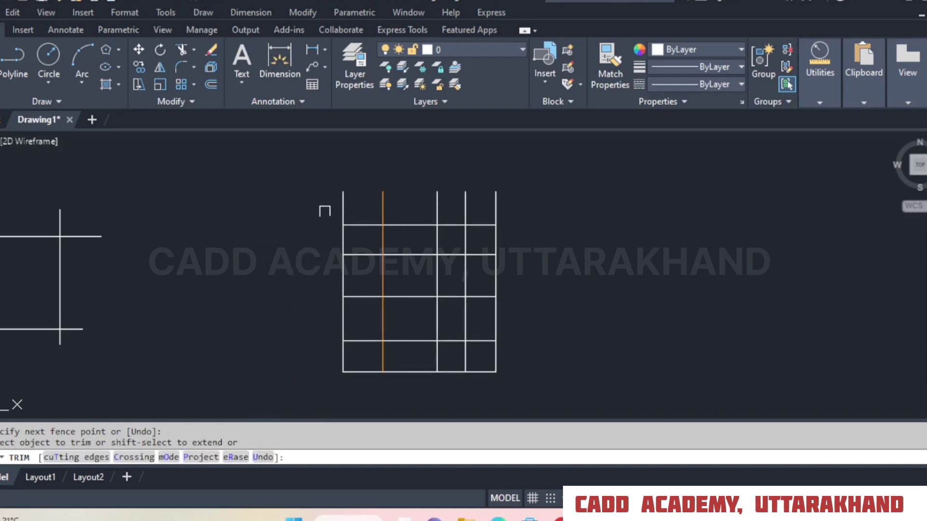
{"action": "left_click", "coordinate": [327, 209]}
{"action": "left_click", "coordinate": [555, 209]}
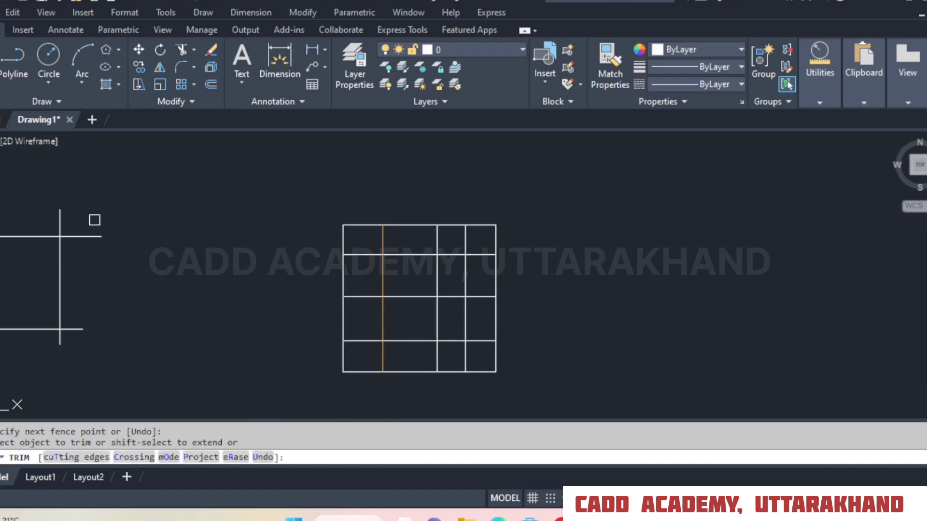
Trim the right ends of both horizontal lines and the right vertical's upper end on the four-line figure left of the grid, using the Crossing option.
{"action": "left_click", "coordinate": [120, 211]}
{"action": "left_click", "coordinate": [126, 265]}
{"action": "left_click_drag", "start_coordinate": [121, 208], "coordinate": [102, 268]}
{"action": "mouse_move", "coordinate": [88, 211]}
{"action": "left_mouse_down"}
{"action": "mouse_move", "coordinate": [87, 334]}
{"action": "mouse_move", "coordinate": [77, 338]}
{"action": "mouse_move", "coordinate": [77, 319]}
{"action": "left_mouse_up"}
{"action": "left_click", "coordinate": [139, 461]}
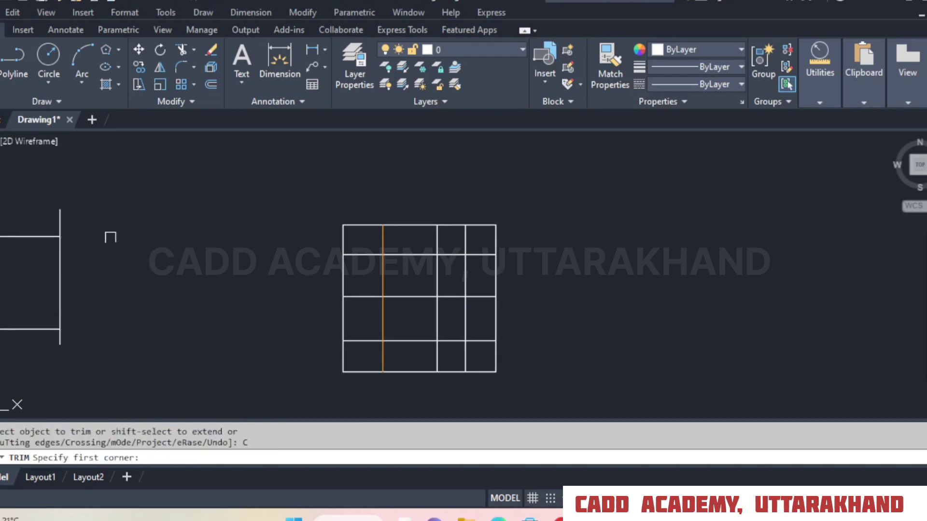
{"action": "left_click", "coordinate": [115, 208]}
{"action": "left_click", "coordinate": [10, 225]}
Trim the left ends of the four-line figure's two horizontal lines with the Crossing option.
{"action": "middle_click_drag", "start_coordinate": [129, 222], "coordinate": [453, 228]}
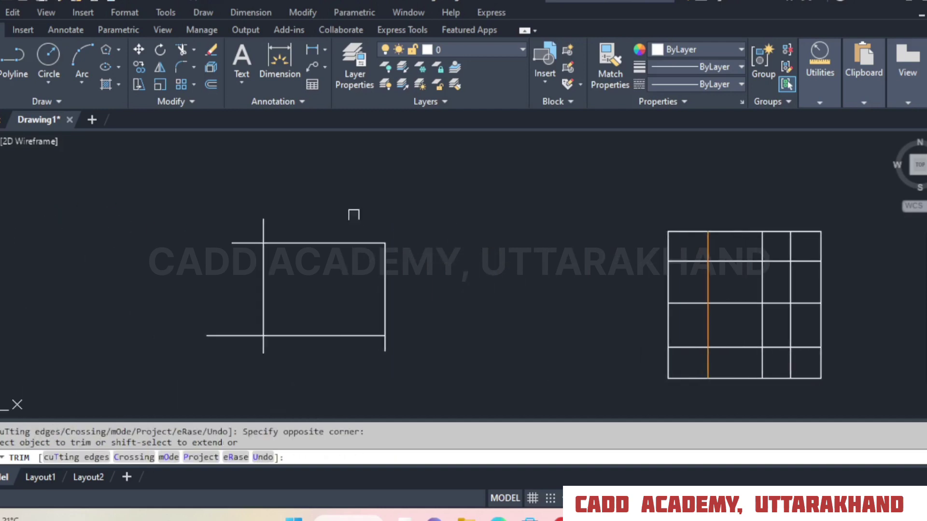
{"action": "left_click", "coordinate": [297, 209]}
{"action": "left_click", "coordinate": [218, 231]}
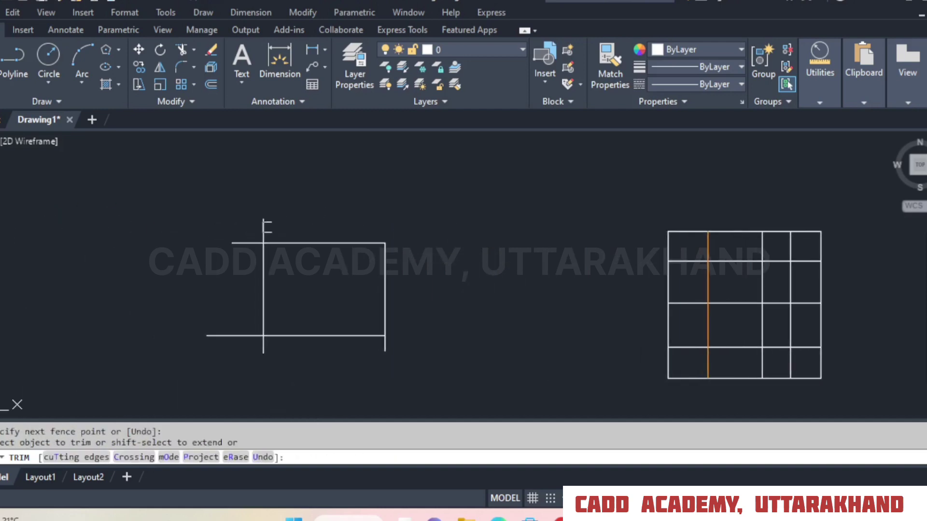
{"action": "left_click", "coordinate": [134, 457]}
{"action": "left_click", "coordinate": [247, 225]}
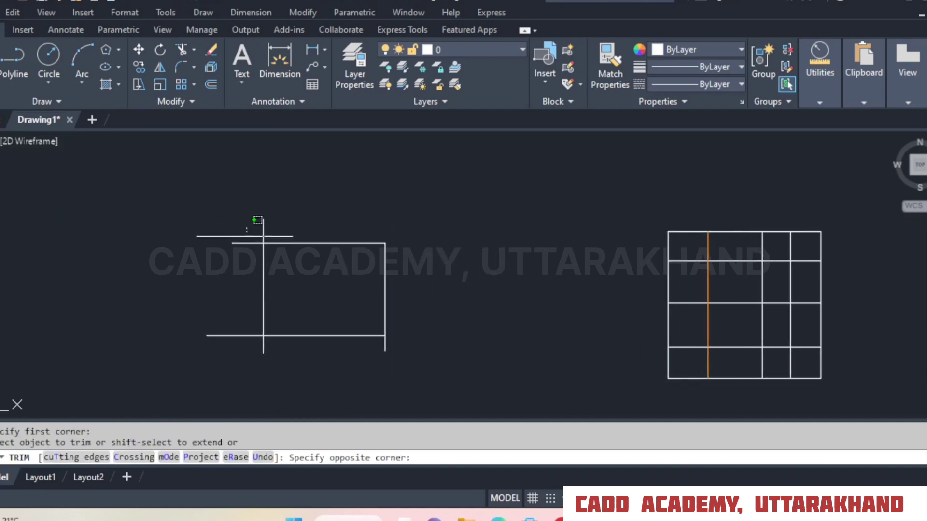
{"action": "left_click", "coordinate": [189, 370]}
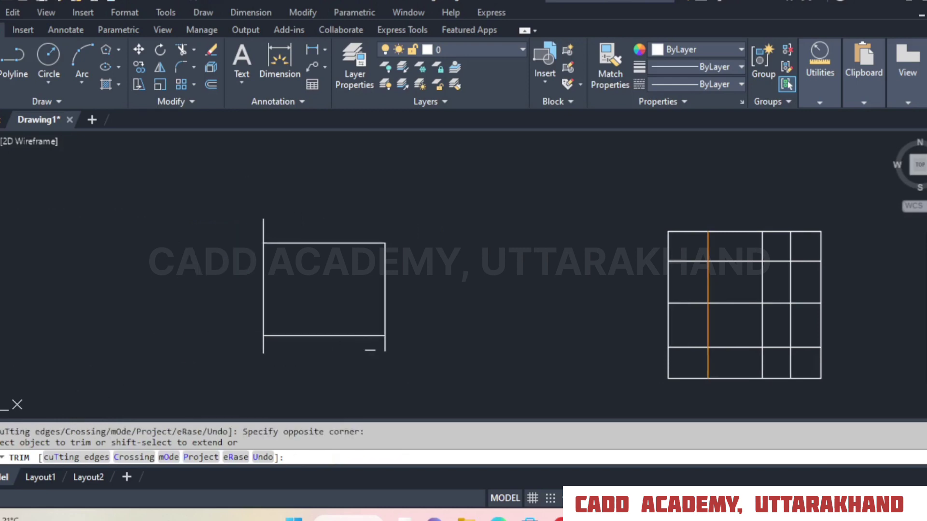
Choose Quick as the trim mode, and undo the whole Trim operation.
{"action": "left_click", "coordinate": [167, 457]}
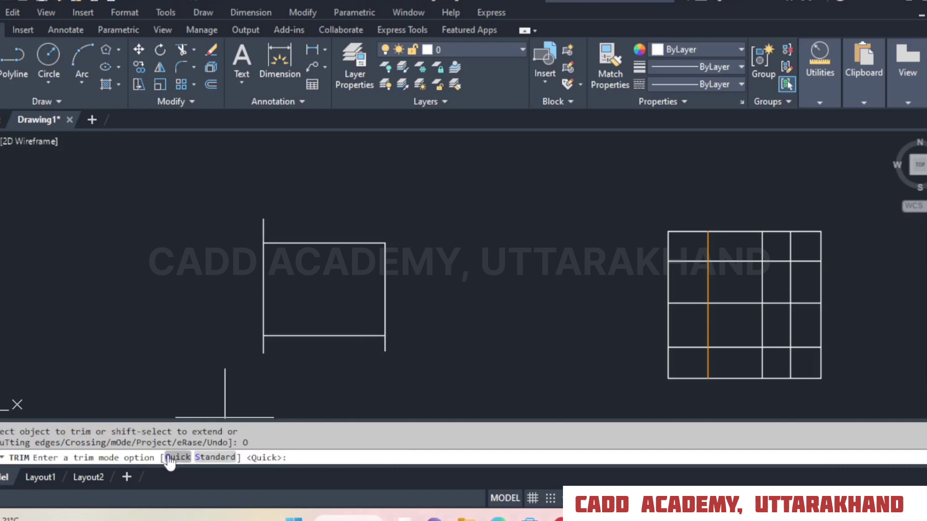
{"action": "left_click", "coordinate": [170, 457]}
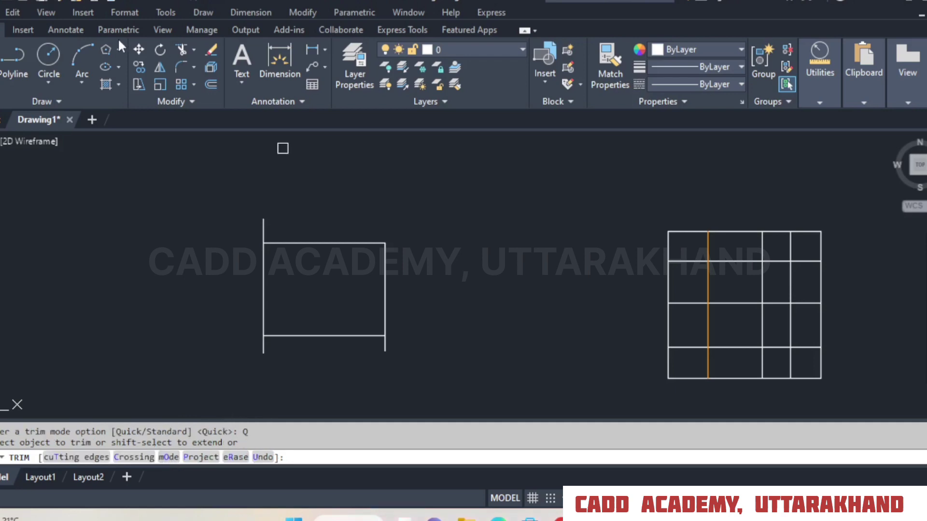
{"action": "left_click", "coordinate": [129, 2]}
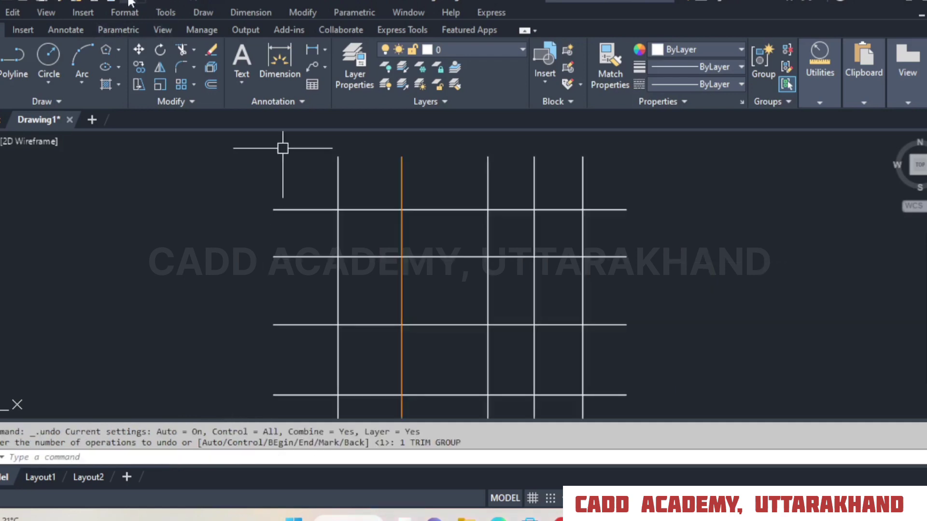
Set the Trim mode to Quick and fence-trim the line ends overhanging the grid's right side and bottom.
{"action": "left_click", "coordinate": [181, 51]}
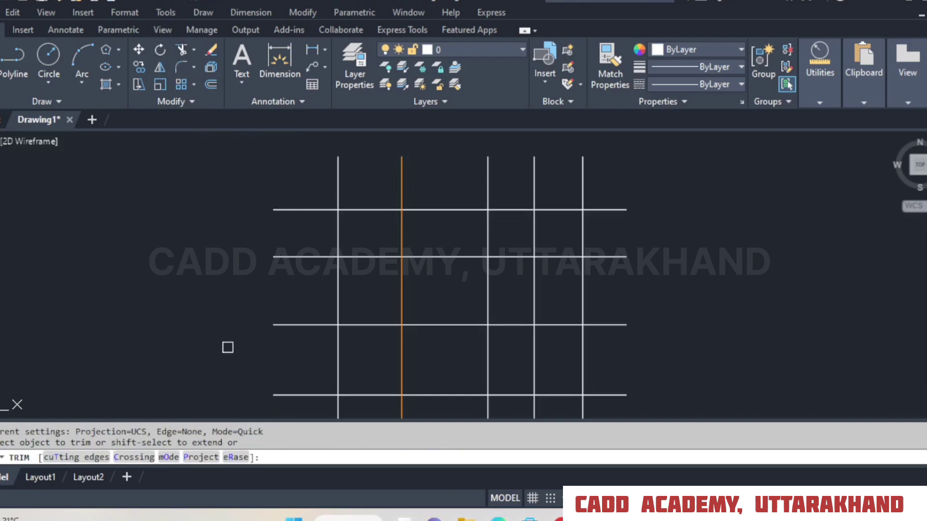
{"action": "left_click", "coordinate": [168, 457]}
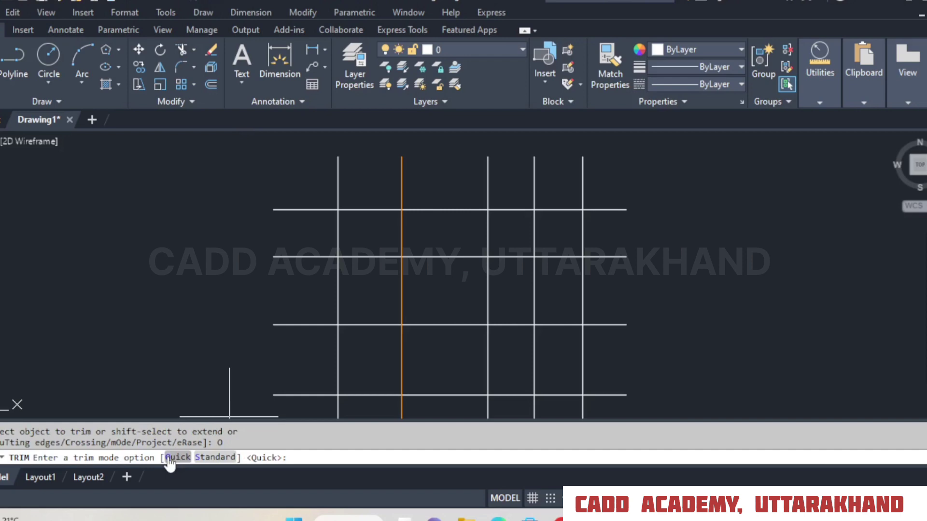
{"action": "left_click", "coordinate": [168, 457]}
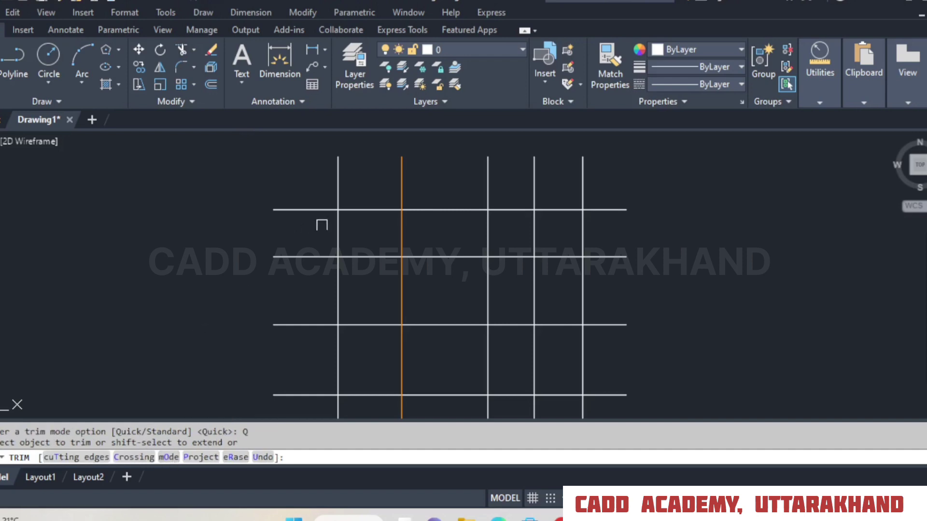
{"action": "scroll", "coordinate": [321, 225], "scroll_direction": "down", "scroll_amount": 2}
{"action": "mouse_move", "coordinate": [502, 192]}
{"action": "left_mouse_down"}
{"action": "mouse_move", "coordinate": [511, 355]}
{"action": "mouse_move", "coordinate": [502, 371]}
{"action": "mouse_move", "coordinate": [288, 385]}
{"action": "left_mouse_up"}
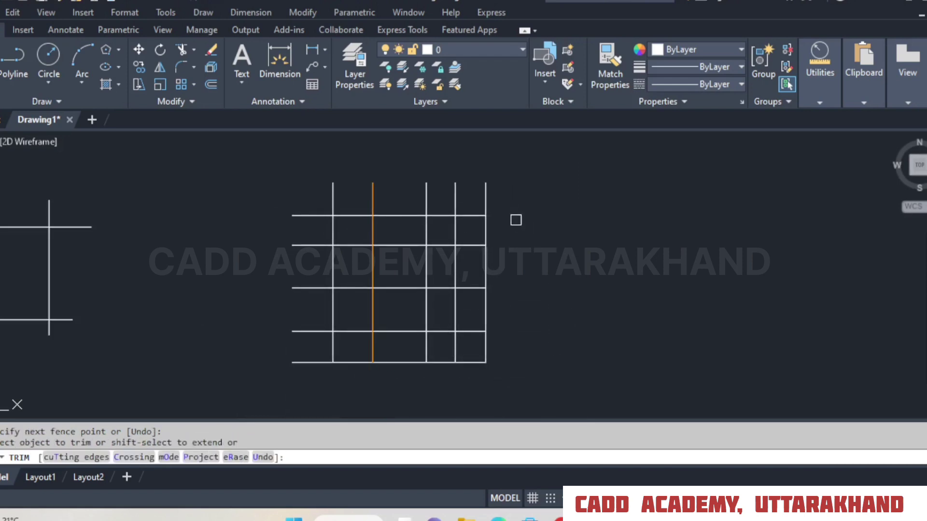
Trim the rightmost vertical line's upper end and the top two horizontal segments in the last column, and undo the whole trim.
{"action": "left_click", "coordinate": [484, 195]}
{"action": "left_click_drag", "start_coordinate": [475, 209], "coordinate": [474, 228]}
{"action": "left_click", "coordinate": [474, 242]}
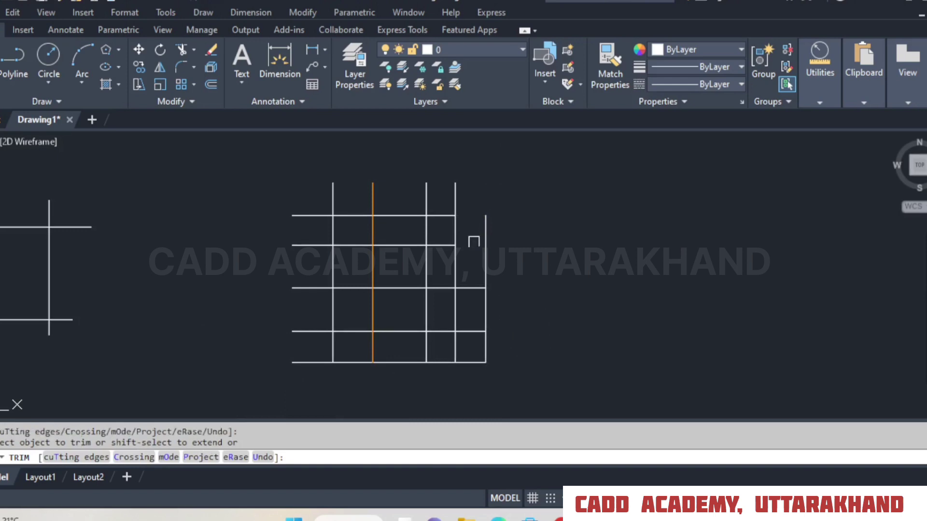
{"action": "right_click", "coordinate": [495, 205]}
{"action": "left_click", "coordinate": [512, 214]}
{"action": "left_click", "coordinate": [128, 3]}
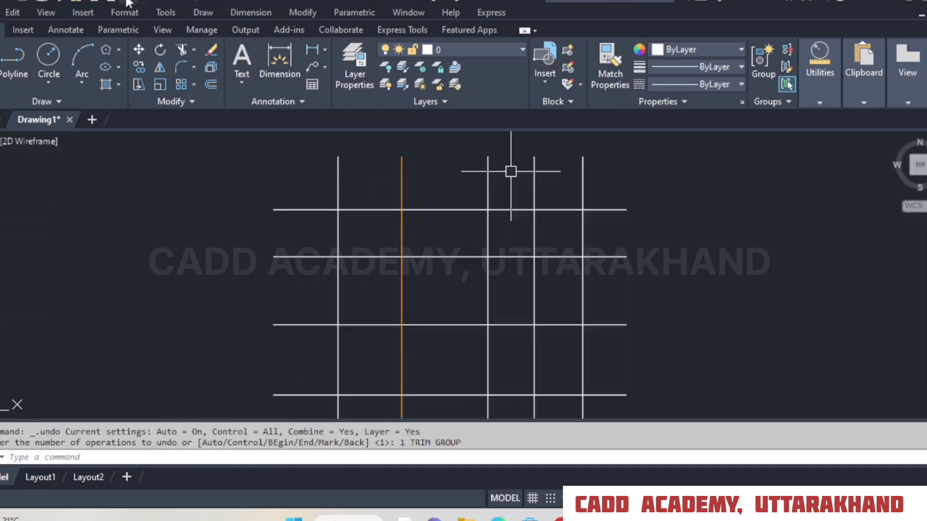
Set the Trim command's mode to Standard.
{"action": "left_click", "coordinate": [181, 50]}
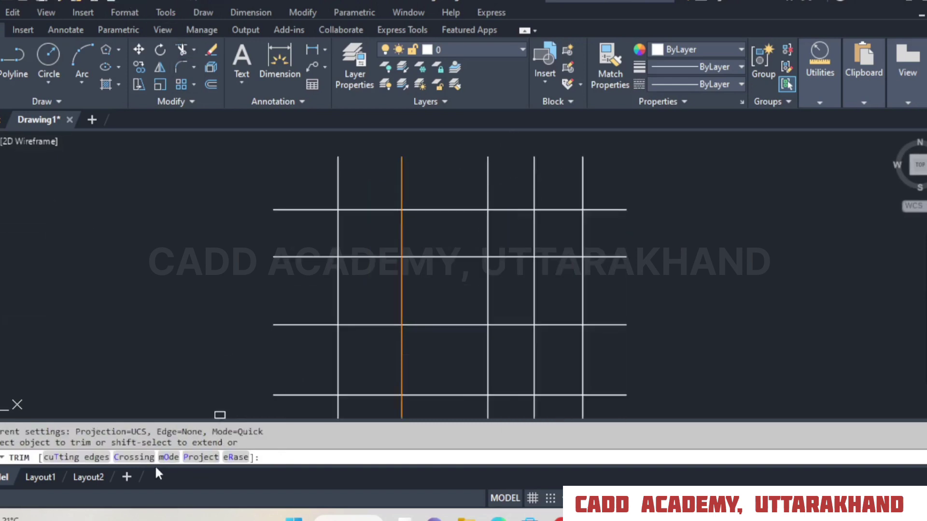
{"action": "left_click", "coordinate": [168, 457]}
{"action": "left_click", "coordinate": [222, 458]}
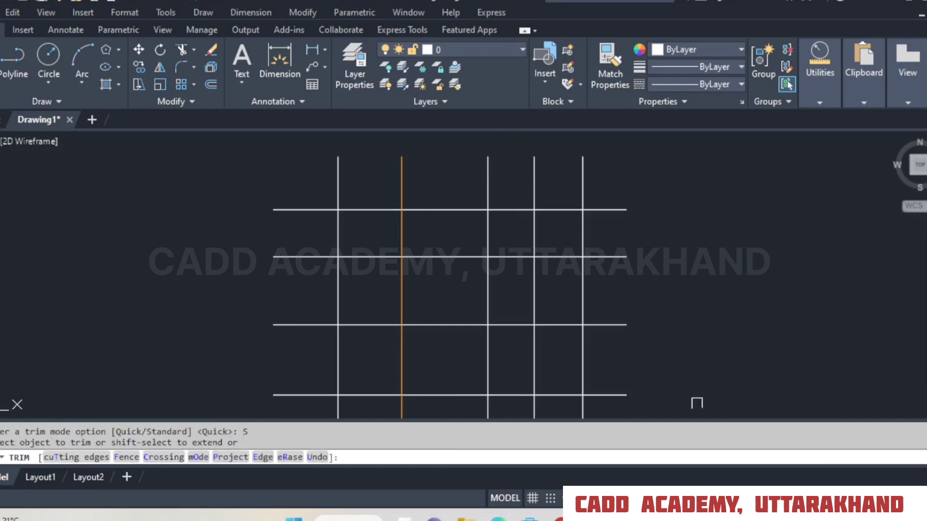
{"action": "key", "text": "Return"}
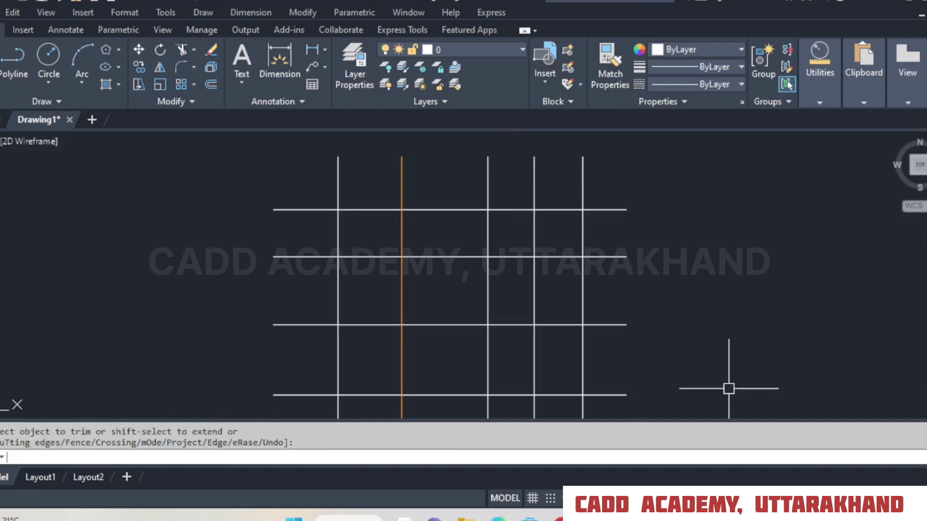
{"action": "left_click", "coordinate": [181, 50]}
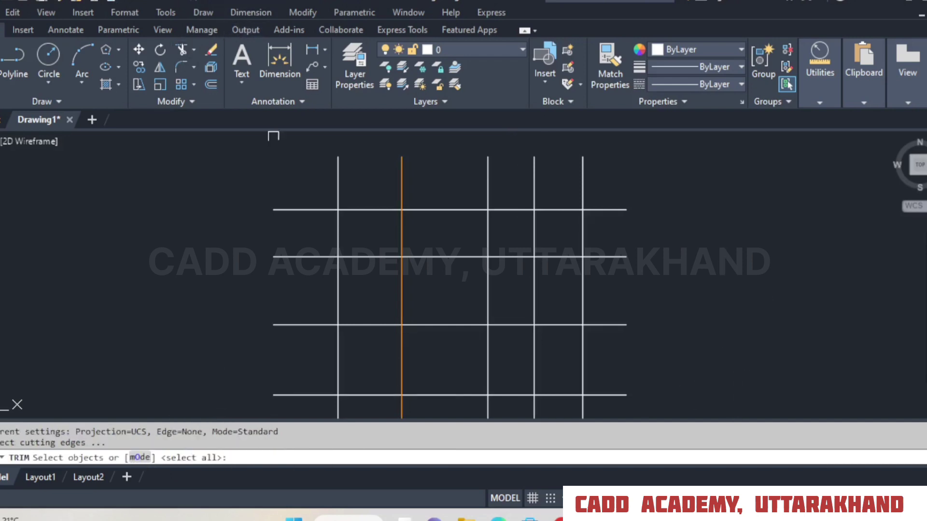
{"action": "left_click", "coordinate": [620, 210]}
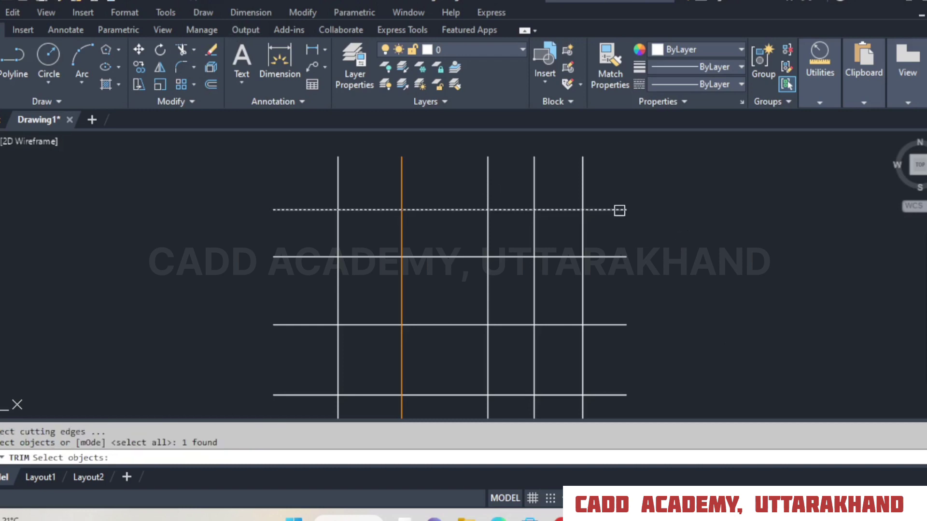
{"action": "left_click", "coordinate": [619, 210]}
{"action": "left_click", "coordinate": [619, 209]}
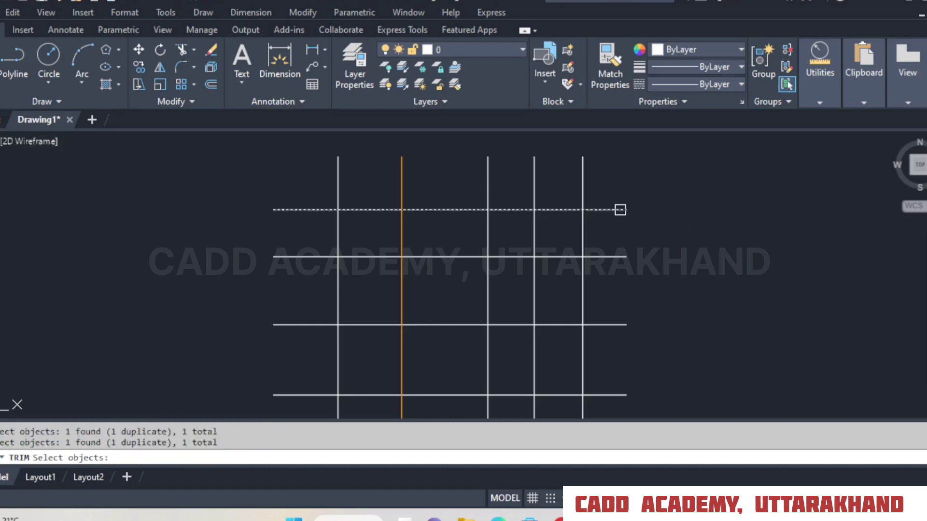
Start Trim in Standard mode with the grid's top horizontal line as the cutting edge.
{"action": "left_click", "coordinate": [189, 51]}
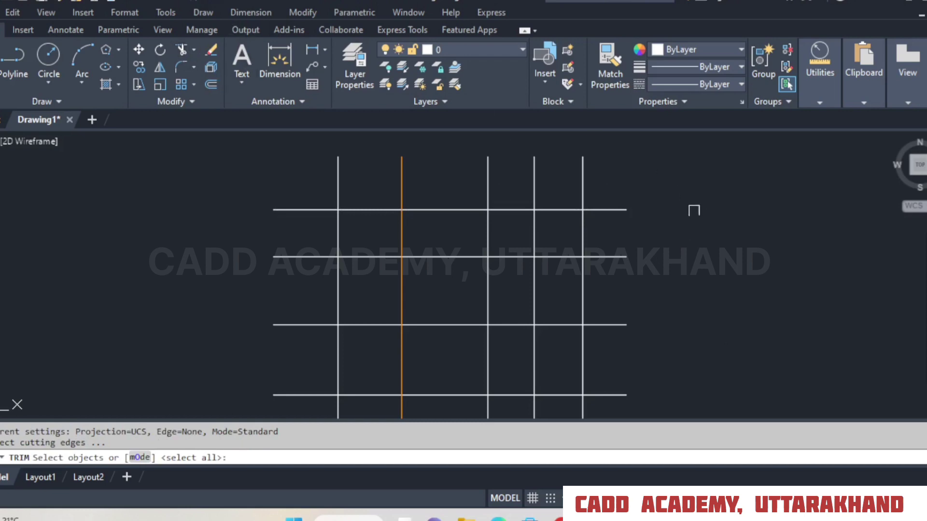
{"action": "left_click", "coordinate": [614, 209]}
{"action": "left_click", "coordinate": [613, 209]}
{"action": "left_click", "coordinate": [614, 209]}
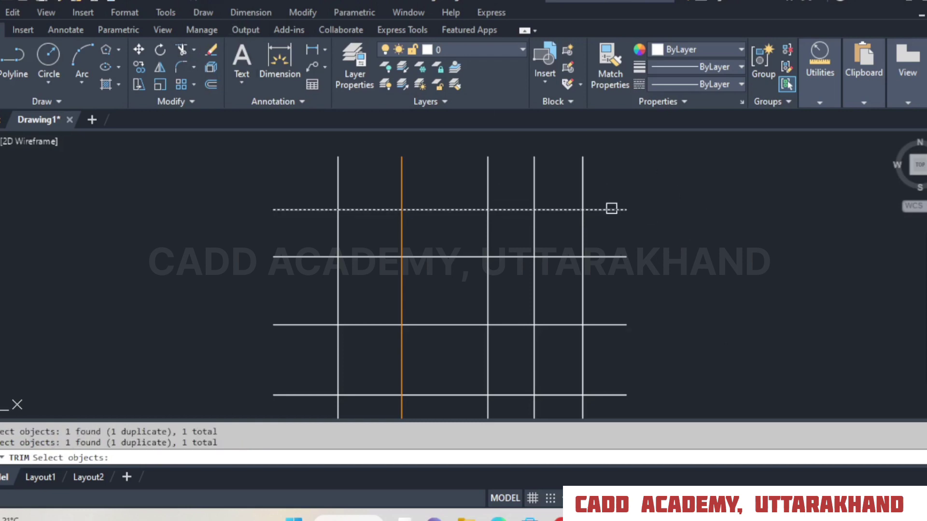
{"action": "key", "text": "Return"}
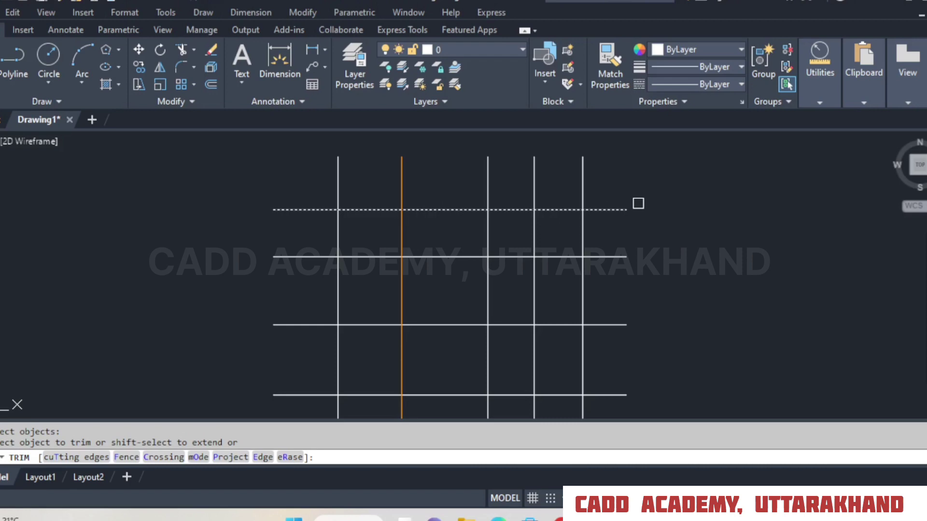
Trim the right overhangs of the grid's upper four horizontal lines, using the rightmost vertical line as the cutting edge.
{"action": "key", "text": "Escape"}
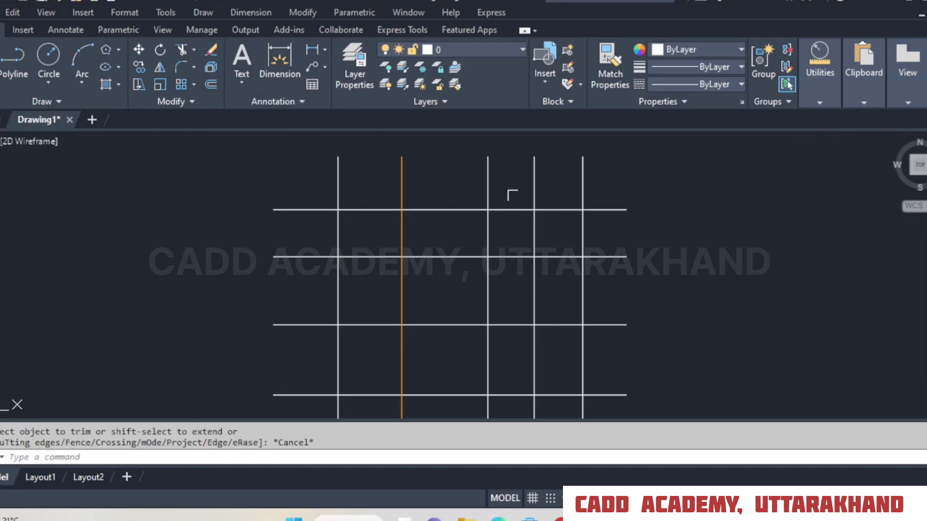
{"action": "mouse_move", "coordinate": [690, 182]}
{"action": "middle_mouse_down"}
{"action": "mouse_move", "coordinate": [679, 166]}
{"action": "mouse_move", "coordinate": [669, 174]}
{"action": "middle_mouse_up"}
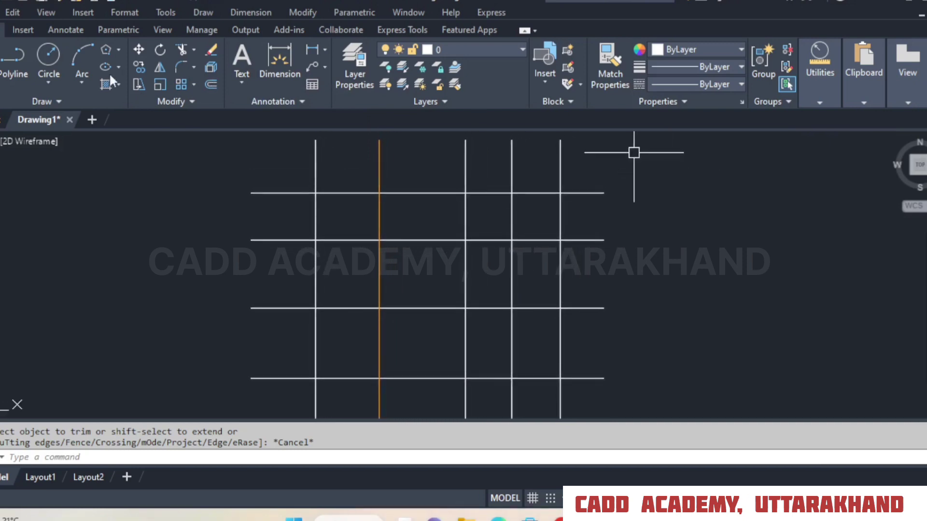
{"action": "left_click", "coordinate": [181, 51]}
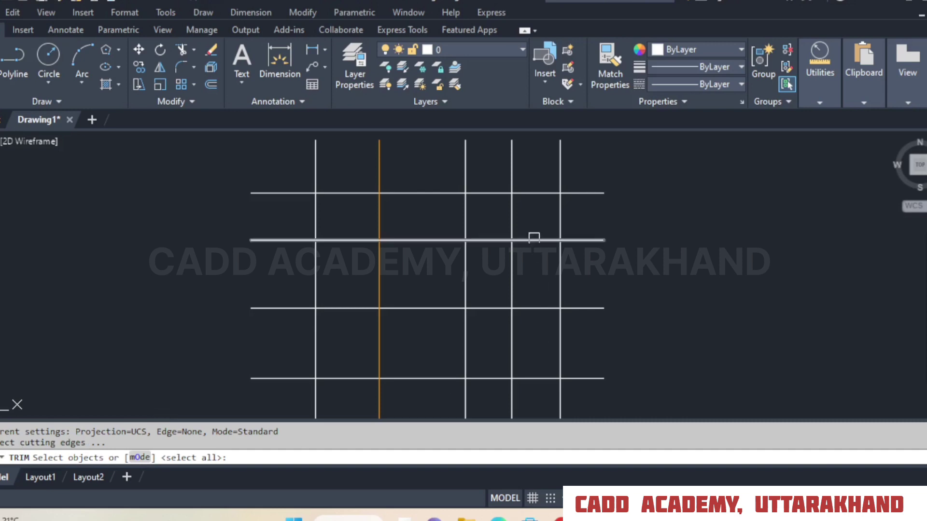
{"action": "left_click", "coordinate": [560, 203]}
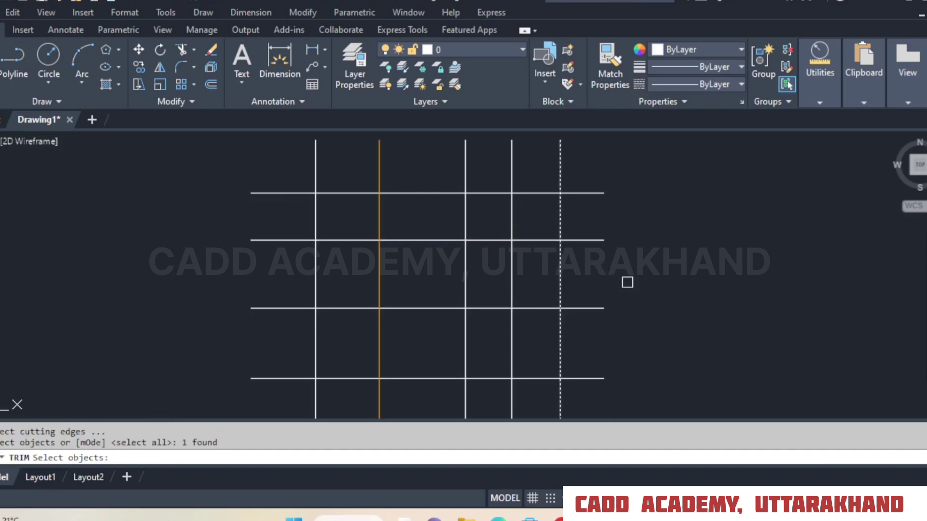
{"action": "key", "text": "Return"}
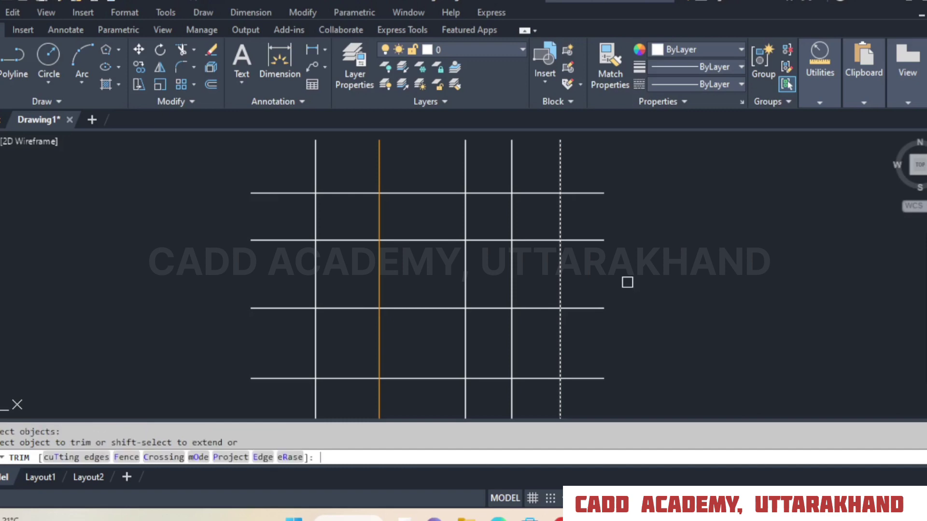
{"action": "left_click", "coordinate": [594, 193]}
{"action": "left_click", "coordinate": [588, 239]}
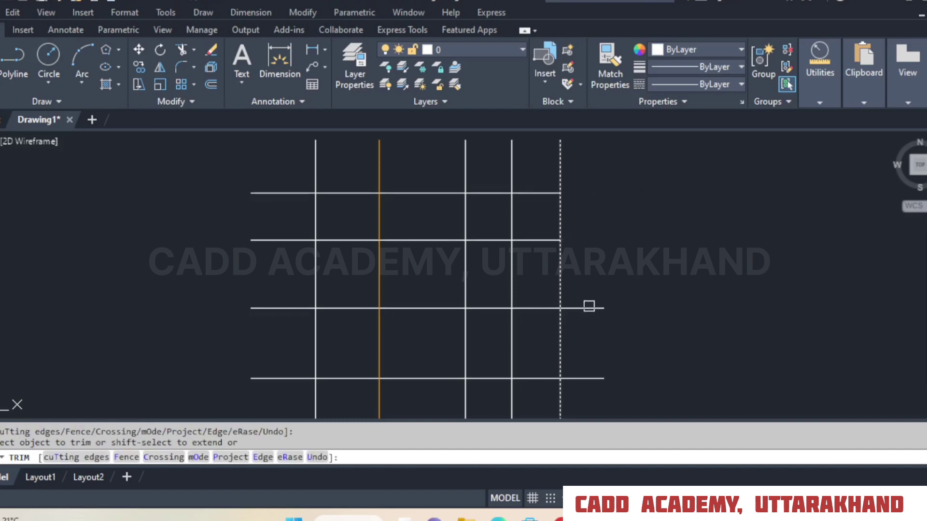
{"action": "left_click", "coordinate": [588, 308]}
{"action": "left_click", "coordinate": [589, 378]}
{"action": "left_click", "coordinate": [565, 172]}
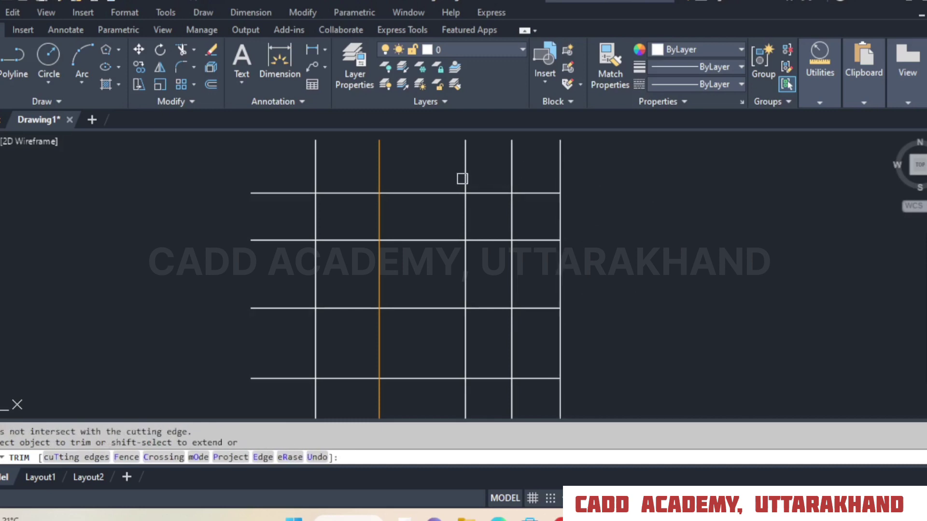
Finish the Trim command and undo the horizontal lines' overhang trim.
{"action": "right_click", "coordinate": [574, 170]}
{"action": "left_click", "coordinate": [582, 175]}
{"action": "left_click", "coordinate": [130, 4]}
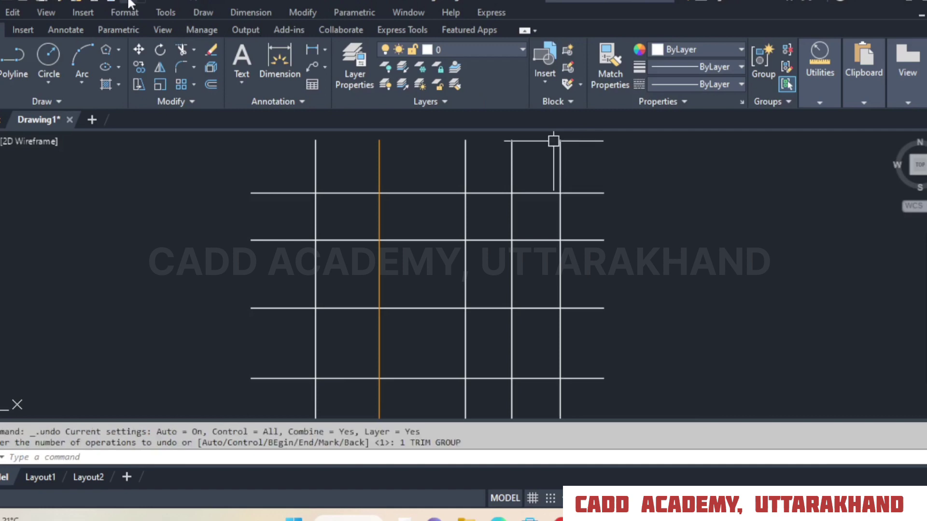
With all objects as cutting edges, trim the top two horizontals' right overhangs and the rightmost vertical's upper end and its segment between the second and third horizontals.
{"action": "left_click", "coordinate": [182, 50]}
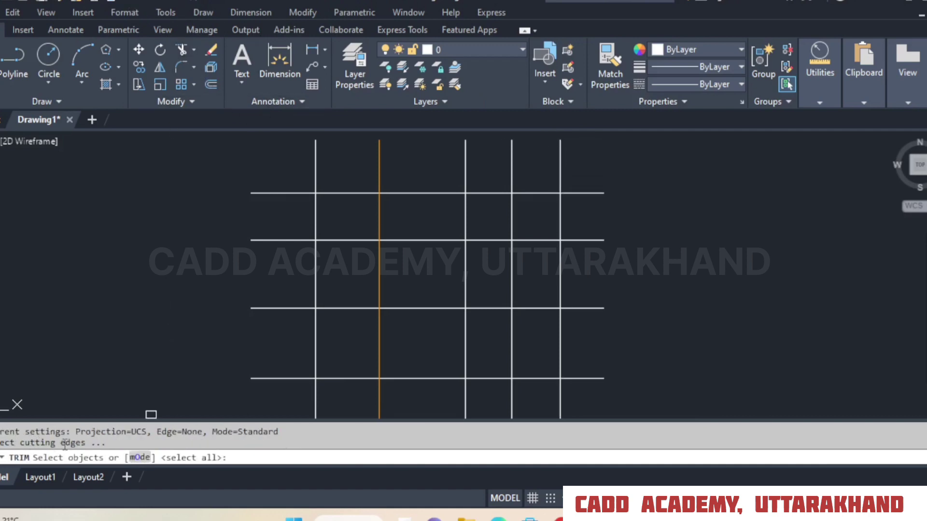
{"action": "key", "text": "Return"}
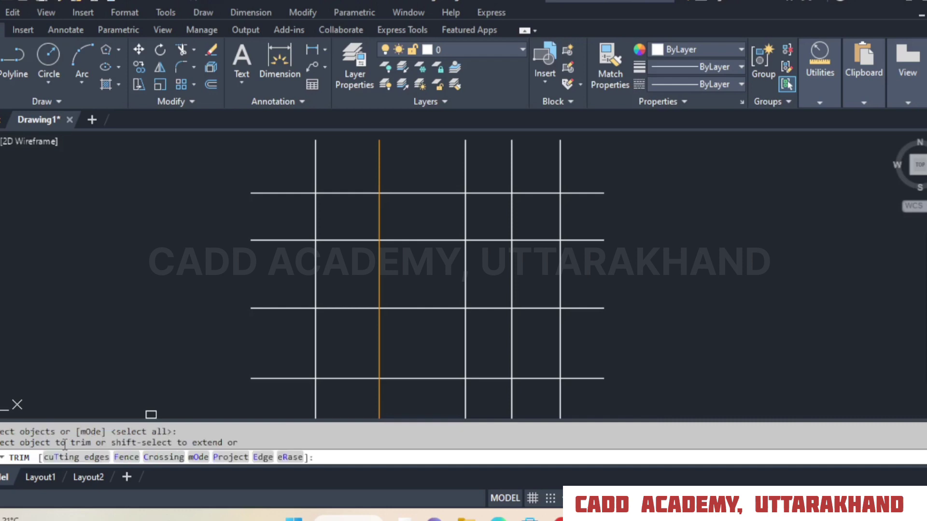
{"action": "left_click", "coordinate": [593, 193]}
{"action": "left_click", "coordinate": [560, 178]}
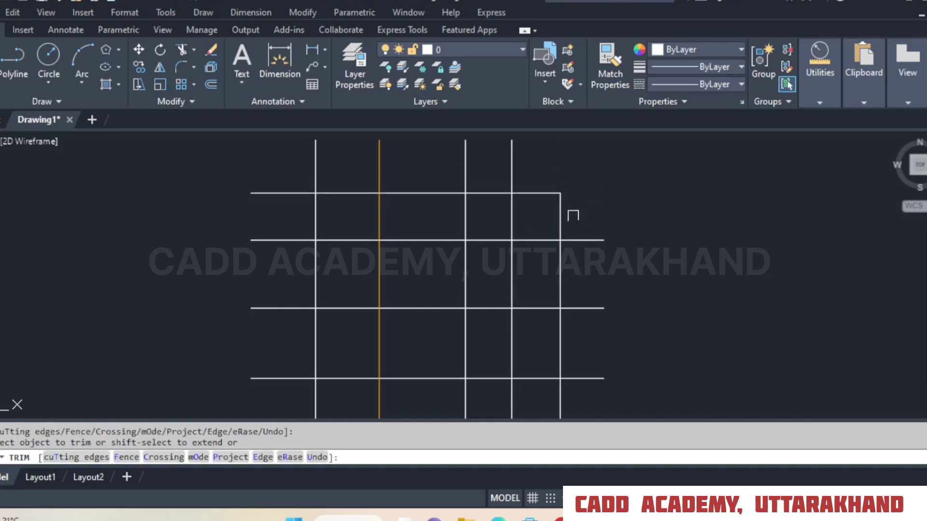
{"action": "left_click", "coordinate": [579, 240]}
{"action": "left_click", "coordinate": [560, 270]}
{"action": "left_click", "coordinate": [560, 223]}
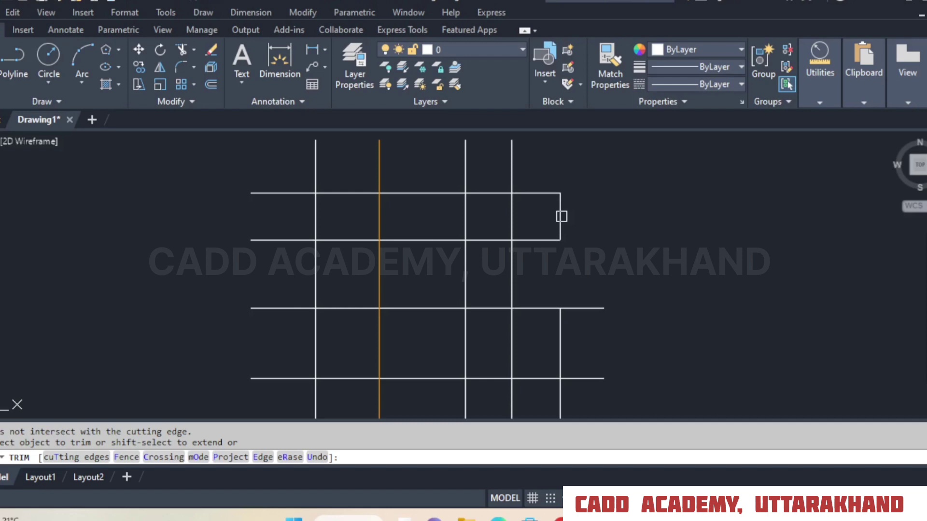
Draw a horizontal line in the empty area above and beside the grid.
{"action": "left_click", "coordinate": [1, 60]}
{"action": "middle_click_drag", "start_coordinate": [634, 179], "coordinate": [174, 402]}
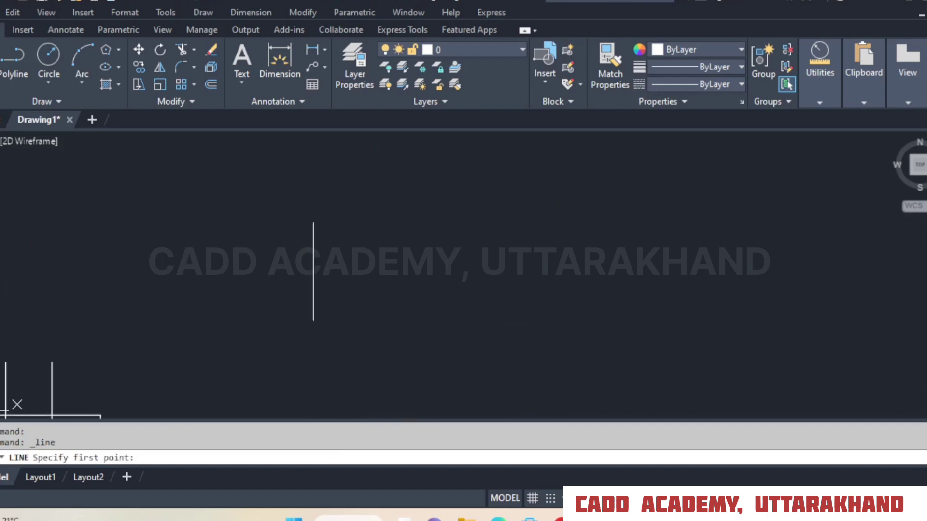
{"action": "left_click", "coordinate": [284, 254]}
{"action": "left_click", "coordinate": [655, 254]}
{"action": "right_click", "coordinate": [655, 254]}
{"action": "left_click", "coordinate": [676, 263]}
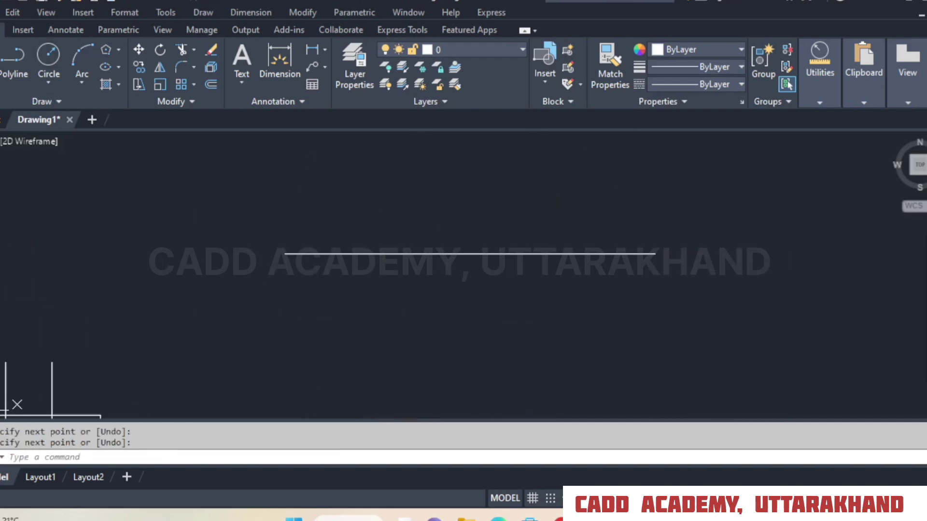
Draw a vertical line crossing the new horizontal line near its right end.
{"action": "left_click", "coordinate": [1, 60]}
{"action": "left_click", "coordinate": [599, 159]}
{"action": "left_click", "coordinate": [623, 374]}
{"action": "right_click", "coordinate": [623, 374]}
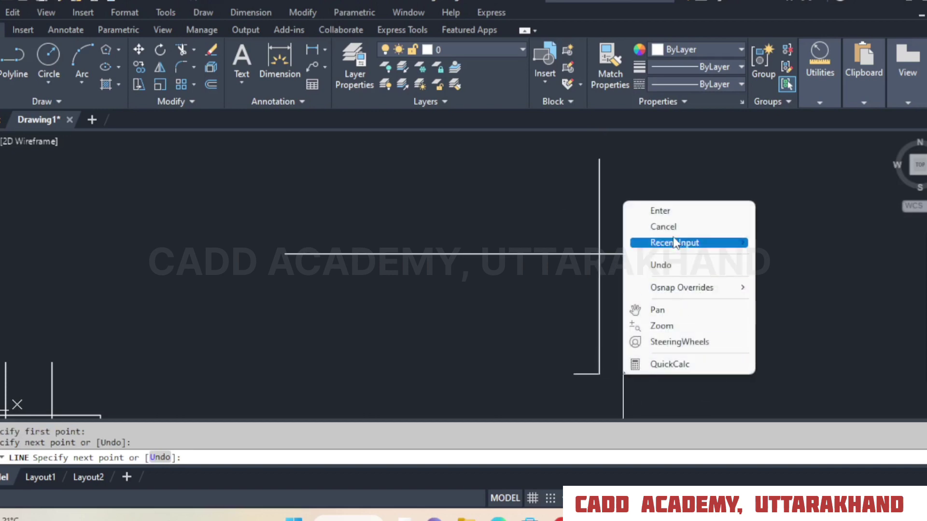
{"action": "left_click", "coordinate": [674, 211]}
{"action": "middle_click_drag", "start_coordinate": [674, 262], "coordinate": [673, 288]}
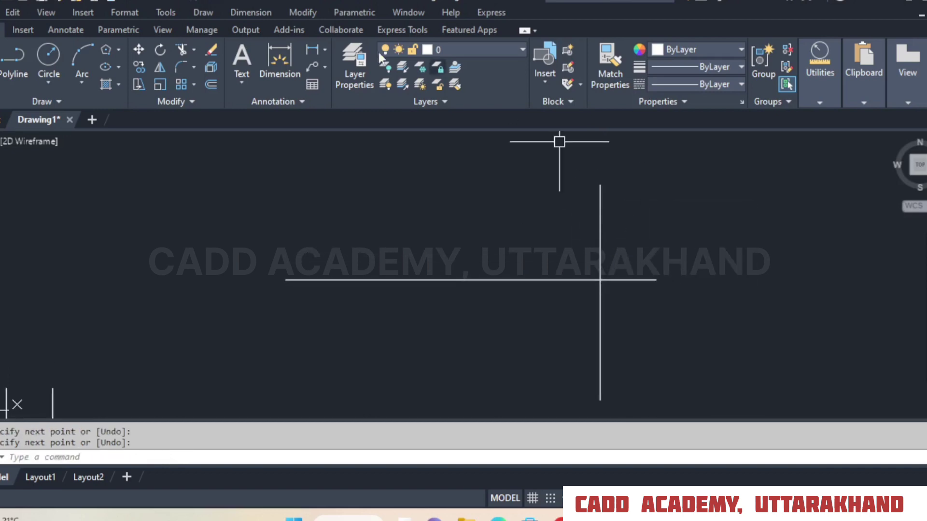
Start Trim in Standard mode and accept all objects as cutting edges.
{"action": "left_click", "coordinate": [181, 49]}
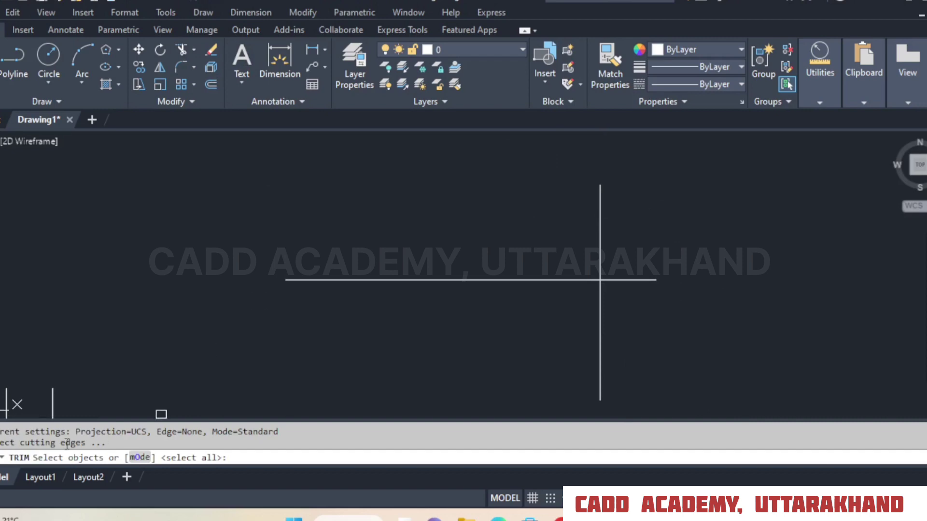
{"action": "scroll", "coordinate": [434, 271], "scroll_direction": "down", "scroll_amount": 6}
{"action": "scroll", "coordinate": [338, 309], "scroll_direction": "up", "scroll_amount": 4}
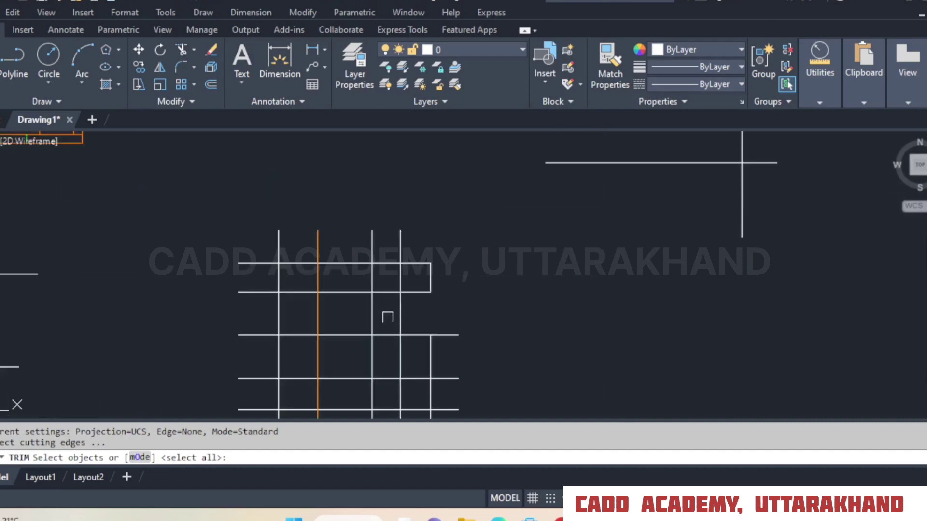
{"action": "left_click", "coordinate": [318, 263]}
{"action": "scroll", "coordinate": [466, 271], "scroll_direction": "down", "scroll_amount": 4}
{"action": "middle_click_drag", "start_coordinate": [656, 225], "coordinate": [634, 241]}
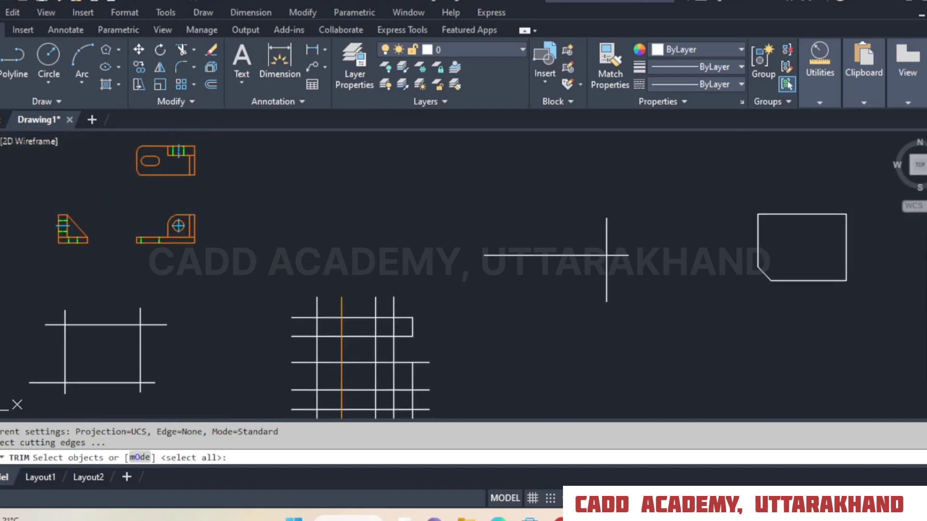
{"action": "scroll", "coordinate": [635, 235], "scroll_direction": "up", "scroll_amount": 5}
{"action": "middle_click_drag", "start_coordinate": [665, 274], "coordinate": [609, 230]}
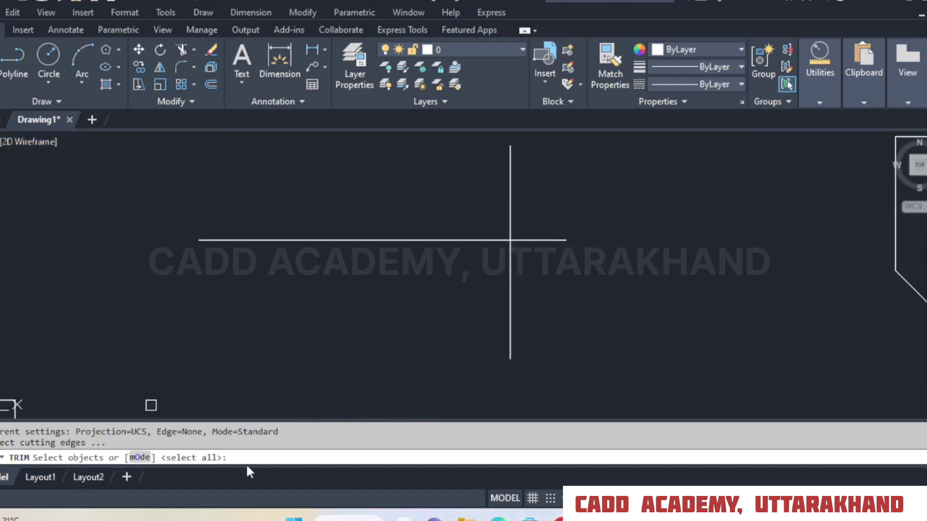
{"action": "key", "text": "Return"}
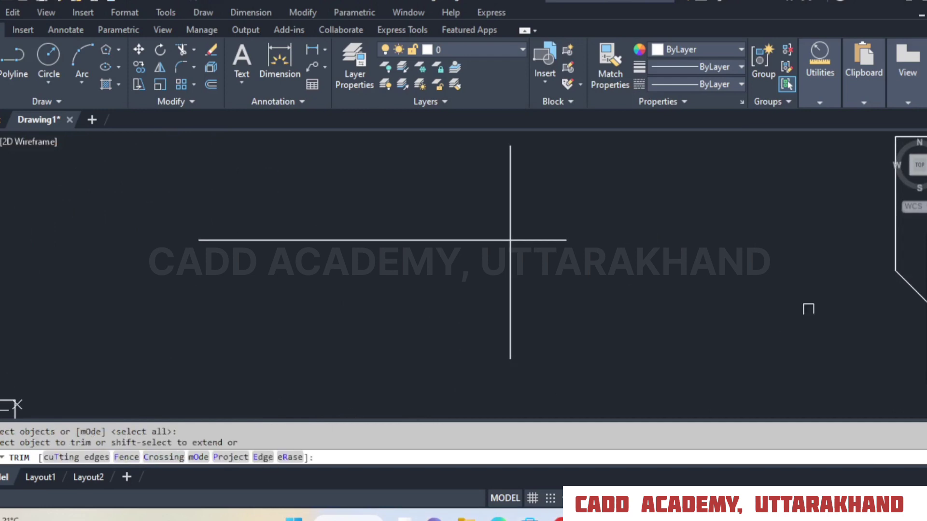
Trim the eight overhanging line ends around the four-line rectangle beside the grid and finish the Trim command.
{"action": "scroll", "coordinate": [798, 273], "scroll_direction": "down", "scroll_amount": 6}
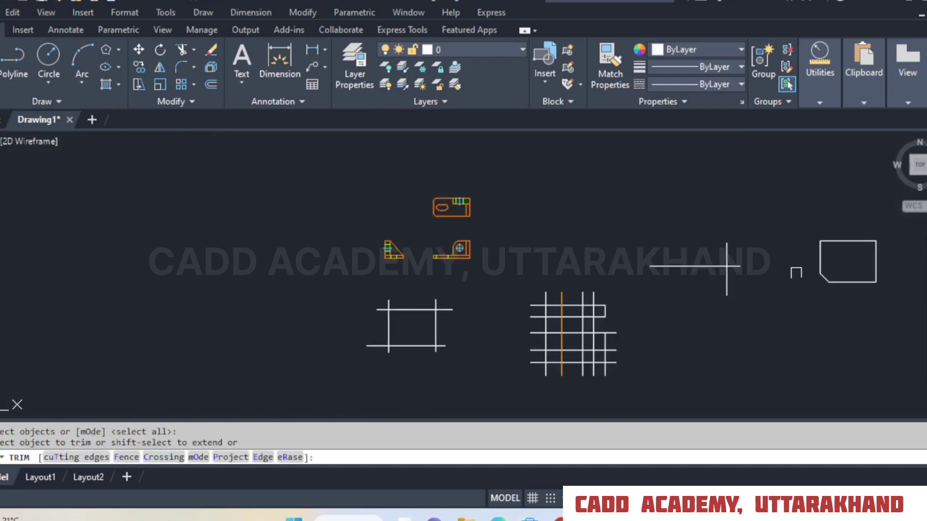
{"action": "scroll", "coordinate": [429, 366], "scroll_direction": "up", "scroll_amount": 5}
{"action": "left_click", "coordinate": [477, 226]}
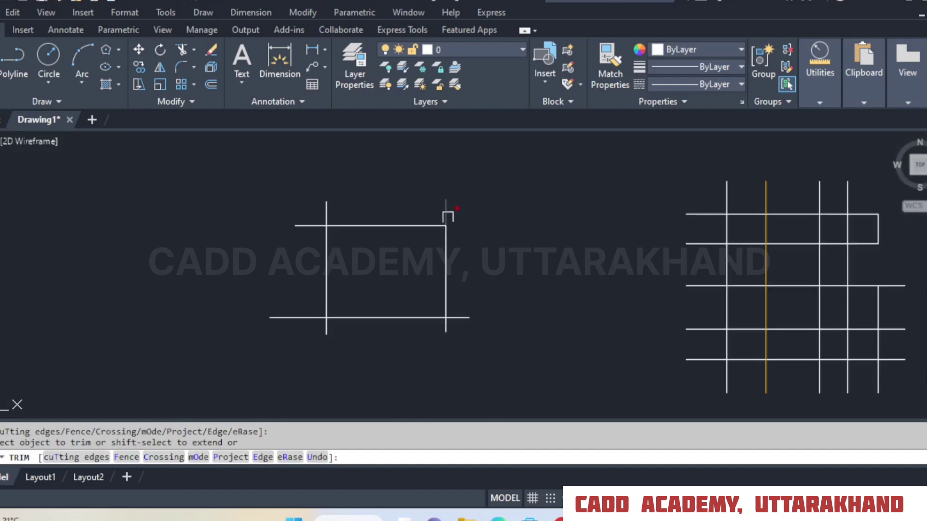
{"action": "left_click", "coordinate": [446, 211]}
{"action": "left_click", "coordinate": [326, 212]}
{"action": "left_click", "coordinate": [308, 225]}
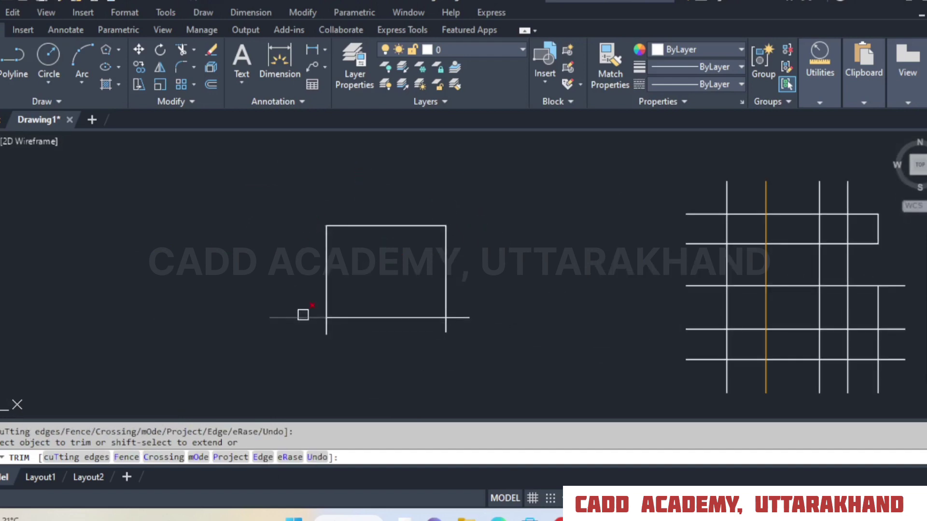
{"action": "left_click", "coordinate": [302, 318]}
{"action": "left_click", "coordinate": [326, 327]}
{"action": "left_click", "coordinate": [443, 334]}
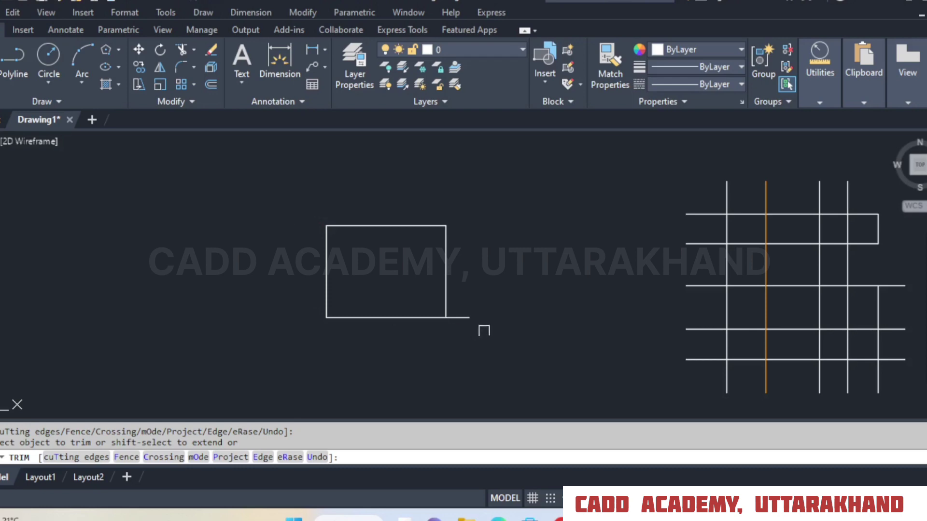
{"action": "left_click", "coordinate": [459, 318]}
{"action": "right_click", "coordinate": [480, 237]}
{"action": "left_click", "coordinate": [490, 245]}
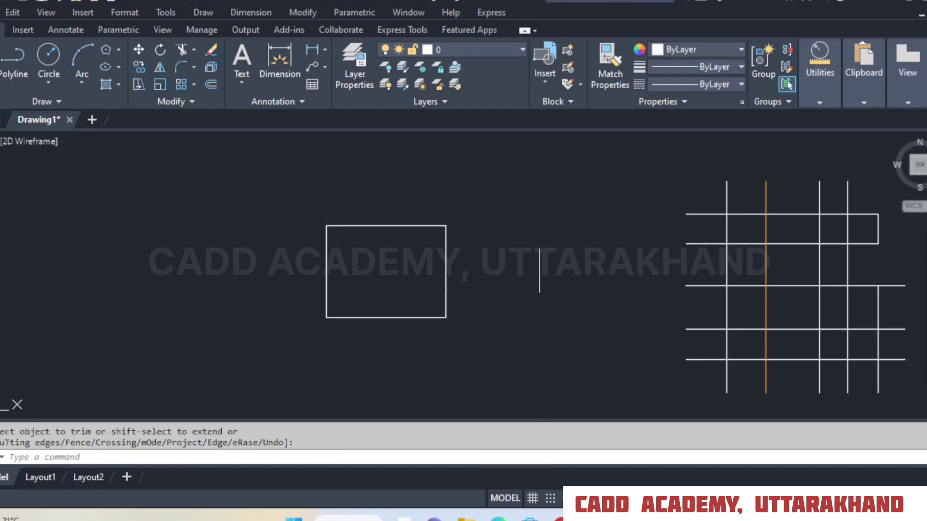
Undo the rectangle trim, the two crossing lines and the grid trim to restore the full grid.
{"action": "middle_click_drag", "start_coordinate": [538, 245], "coordinate": [374, 247]}
{"action": "left_click", "coordinate": [129, 2]}
{"action": "left_click", "coordinate": [129, 2]}
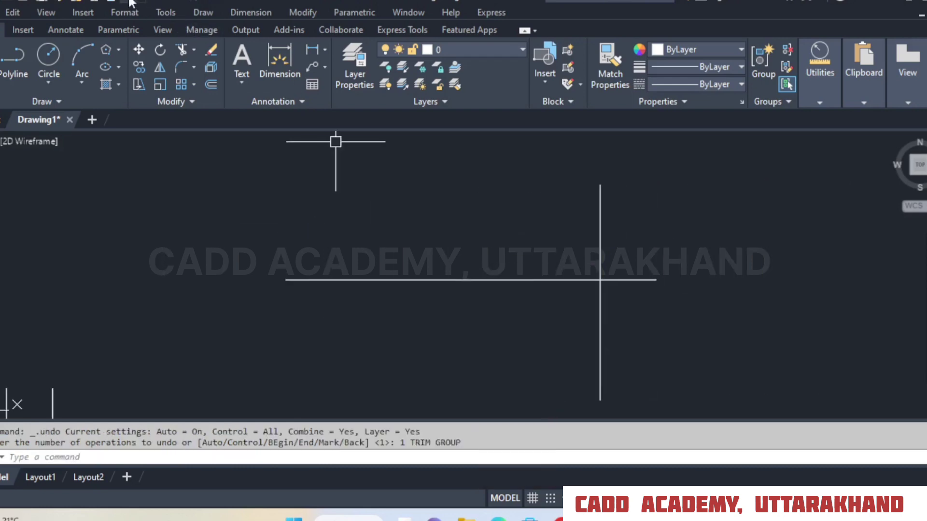
{"action": "left_click", "coordinate": [129, 2]}
{"action": "left_click", "coordinate": [129, 2]}
{"action": "left_click", "coordinate": [130, 2]}
{"action": "left_click", "coordinate": [131, 1]}
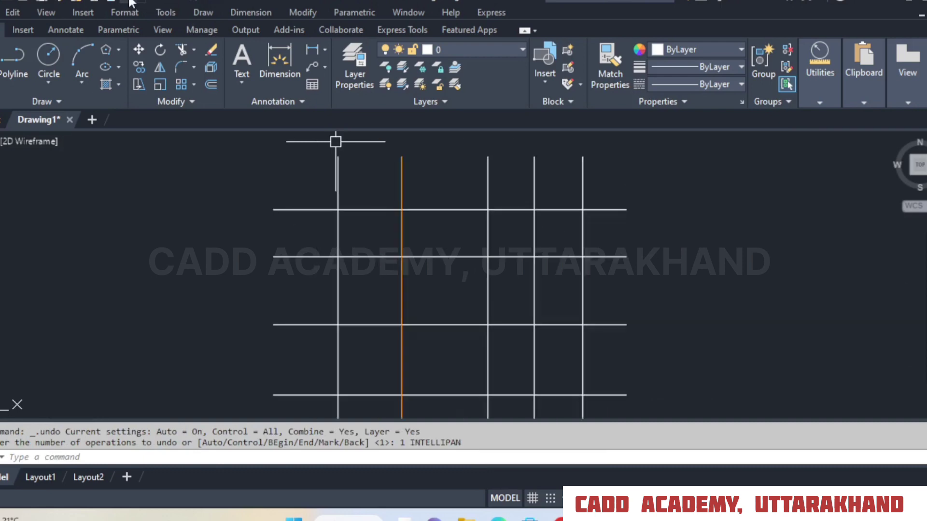
Start Trim with only the grid's orange vertical line as the cutting edge and try to trim that line itself.
{"action": "scroll", "coordinate": [437, 275], "scroll_direction": "down", "scroll_amount": 2}
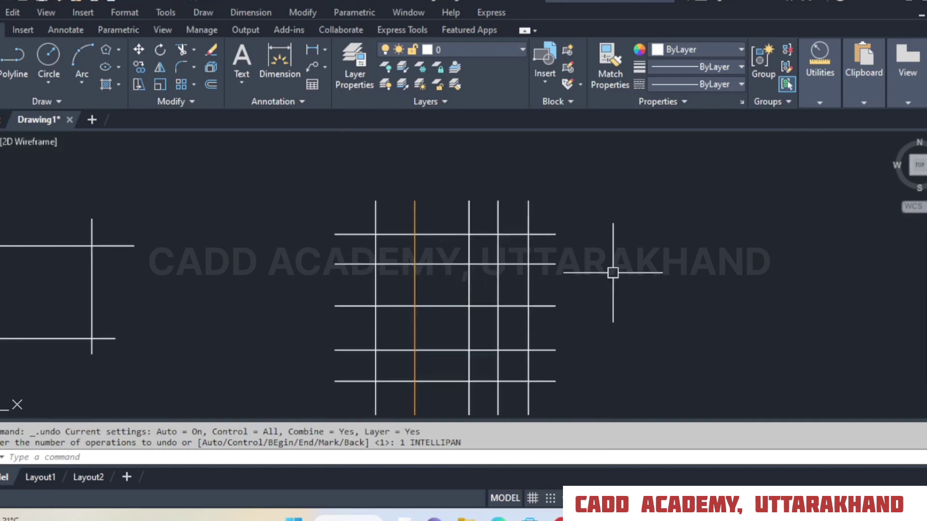
{"action": "left_click", "coordinate": [182, 49]}
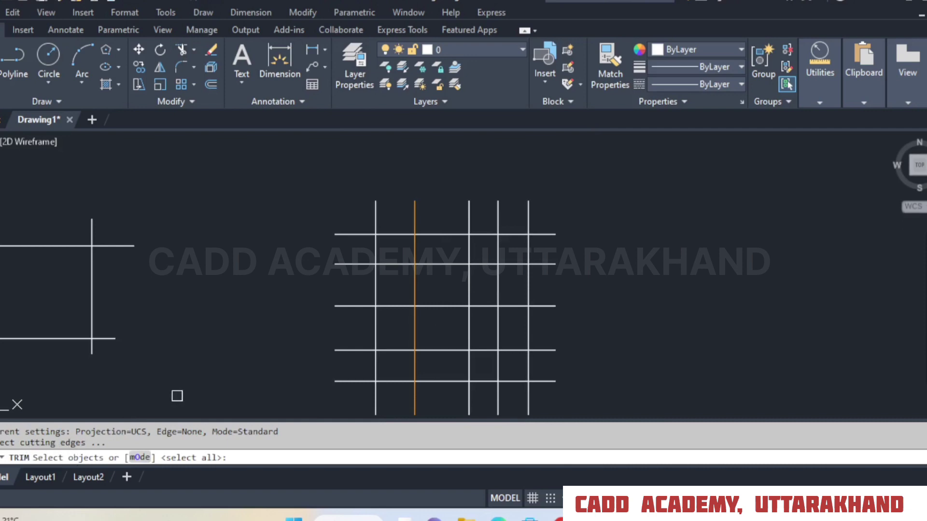
{"action": "scroll", "coordinate": [435, 274], "scroll_direction": "up", "scroll_amount": 2}
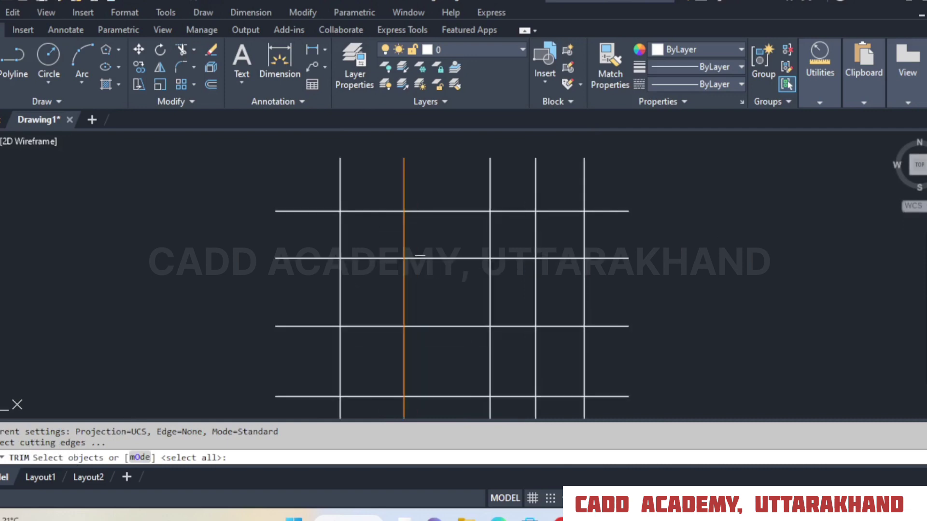
{"action": "left_click", "coordinate": [403, 237]}
{"action": "key", "text": "Return"}
{"action": "left_click", "coordinate": [403, 237]}
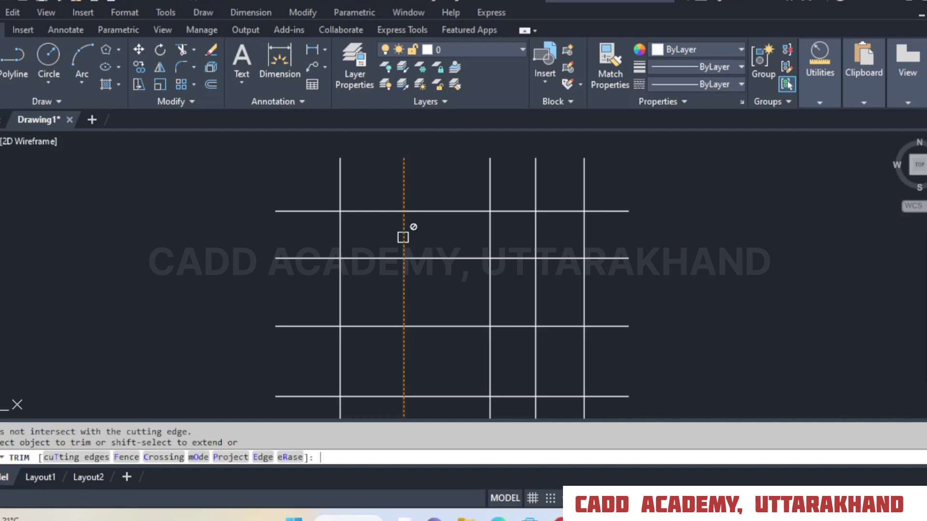
Trim the five horizontal lines to the right of the orange line and try to trim the neighbouring rectangle's upper-right overhang.
{"action": "left_click", "coordinate": [611, 211]}
{"action": "left_click", "coordinate": [611, 259]}
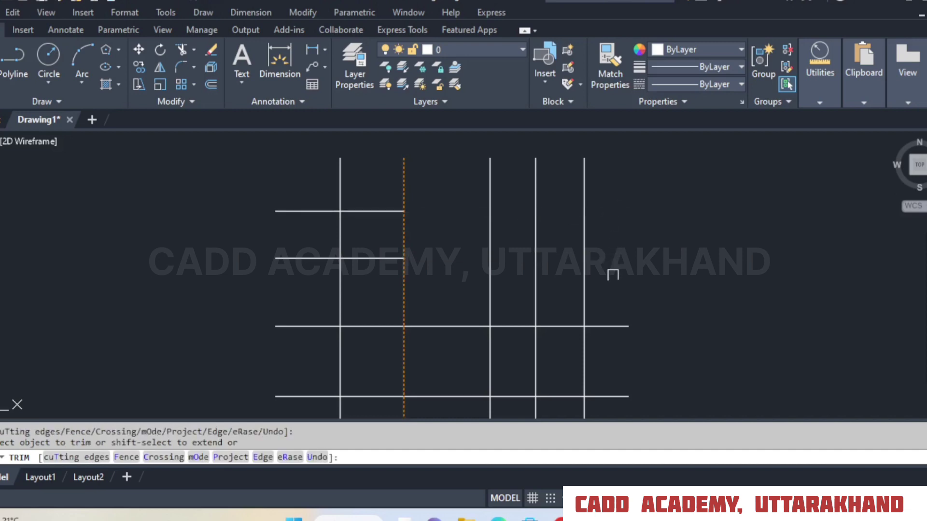
{"action": "left_click", "coordinate": [612, 327]}
{"action": "left_click", "coordinate": [612, 396]}
{"action": "scroll", "coordinate": [619, 223], "scroll_direction": "down", "scroll_amount": 2}
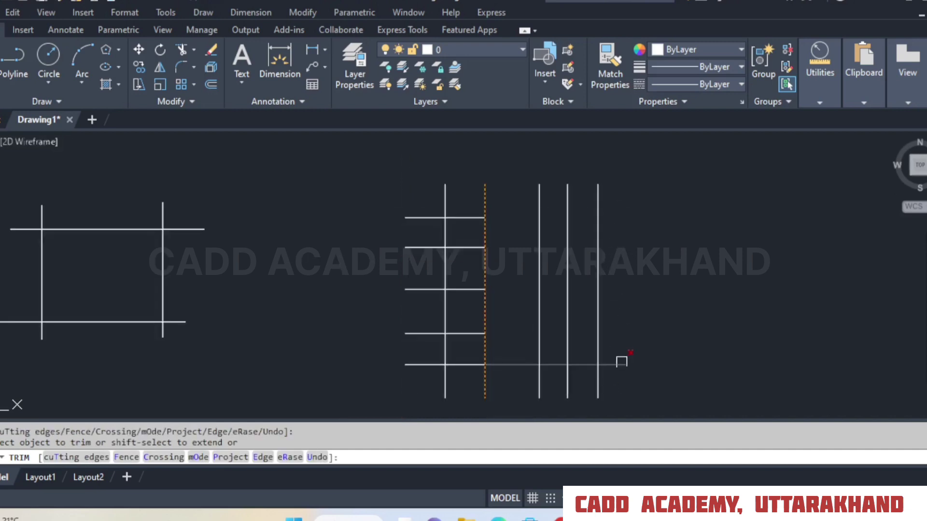
{"action": "left_click", "coordinate": [618, 365]}
{"action": "left_click", "coordinate": [194, 229]}
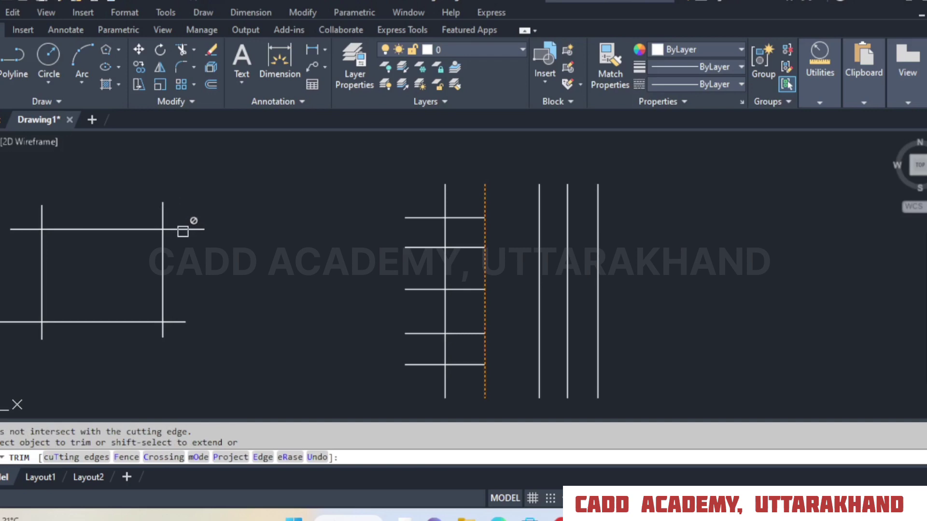
Finish the Trim command and undo the trims made along the orange cutting edge.
{"action": "right_click", "coordinate": [222, 201]}
{"action": "left_click", "coordinate": [234, 211]}
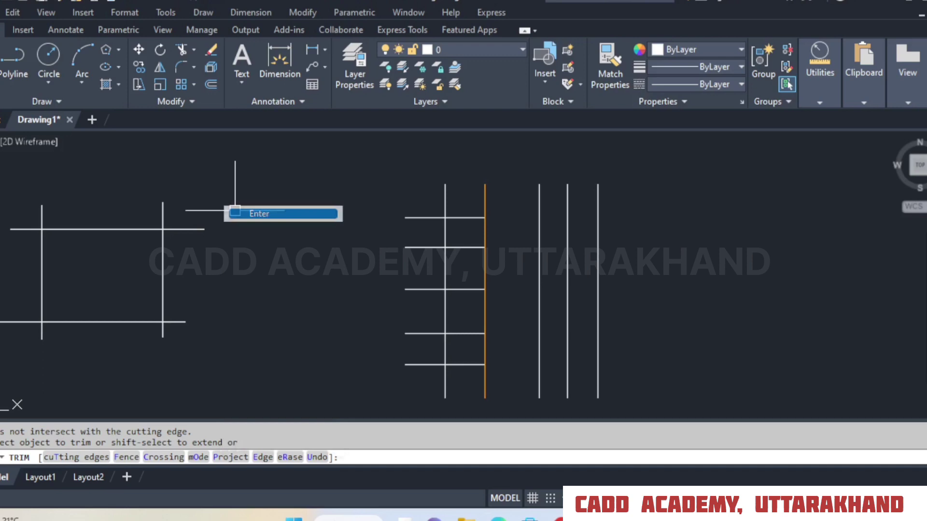
{"action": "left_click", "coordinate": [130, 3]}
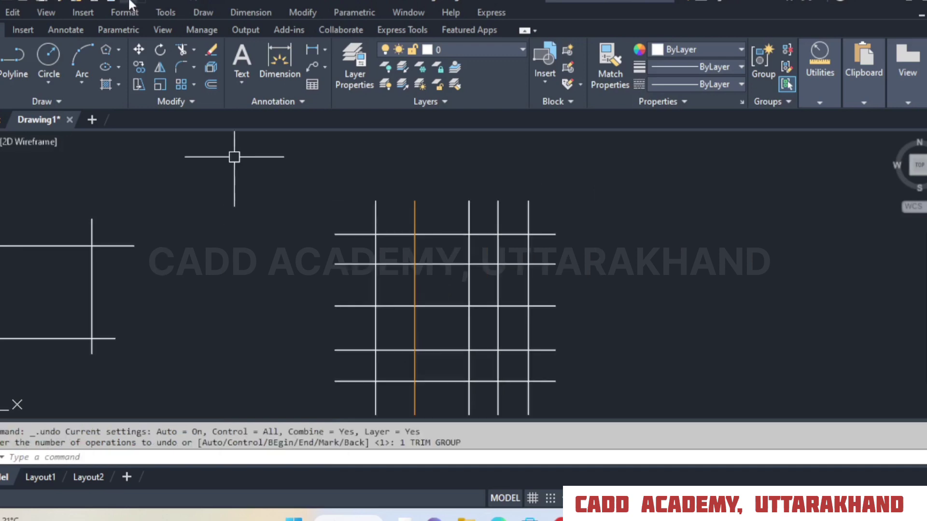
Start Trim with all objects as cutting edges and trim overhangs at the rectangle's upper-right corner and the grid's two upper corners.
{"action": "left_click", "coordinate": [182, 51]}
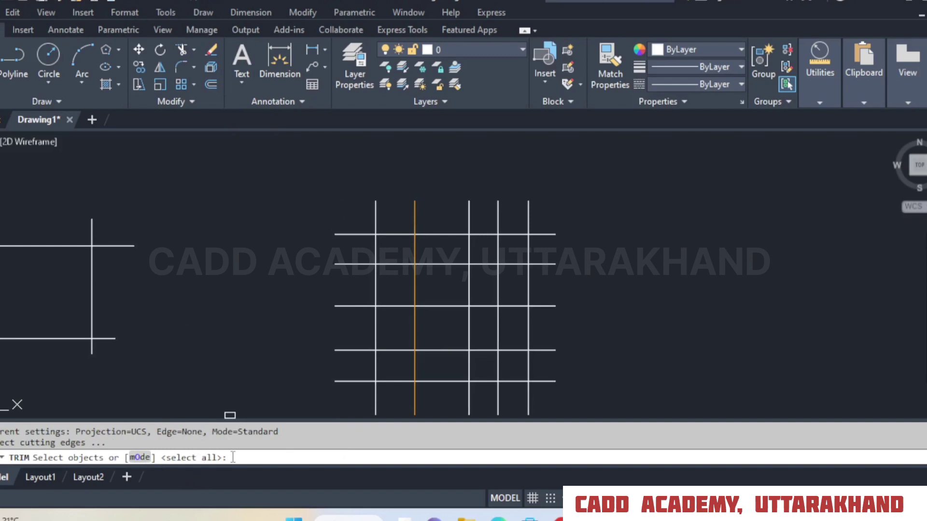
{"action": "key", "text": "Return"}
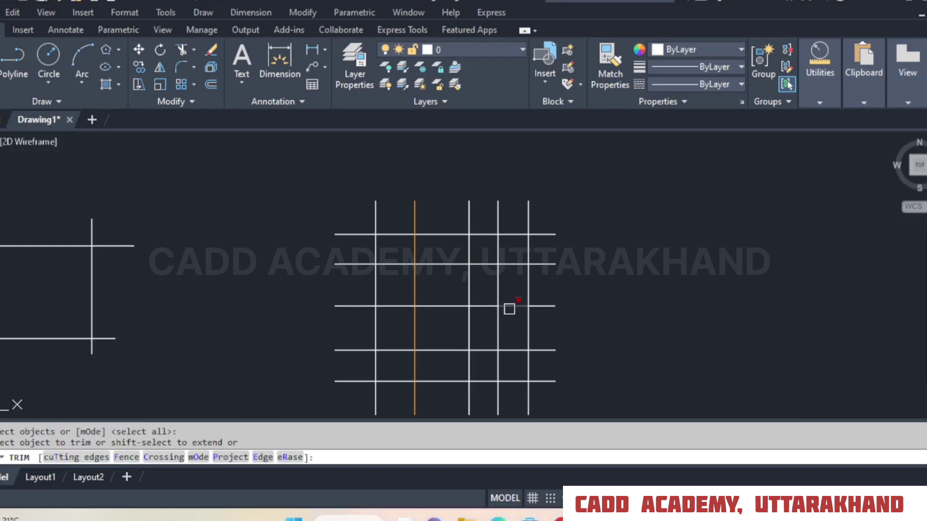
{"action": "scroll", "coordinate": [381, 293], "scroll_direction": "down", "scroll_amount": 5}
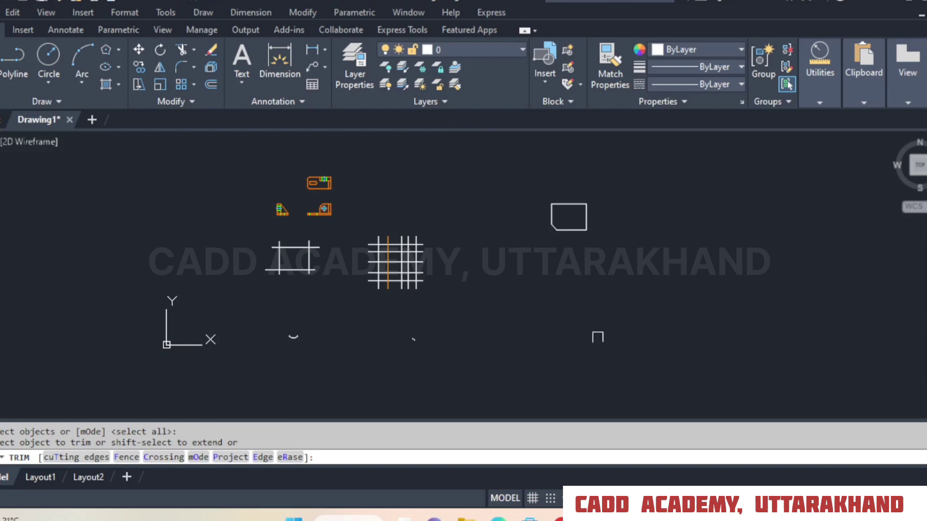
{"action": "scroll", "coordinate": [279, 261], "scroll_direction": "up", "scroll_amount": 5}
{"action": "left_click", "coordinate": [424, 211]}
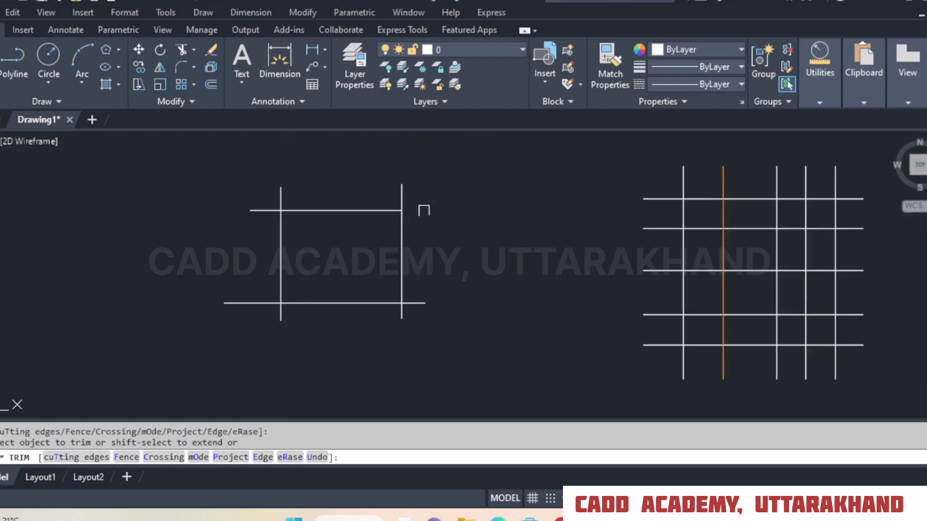
{"action": "left_click", "coordinate": [654, 199]}
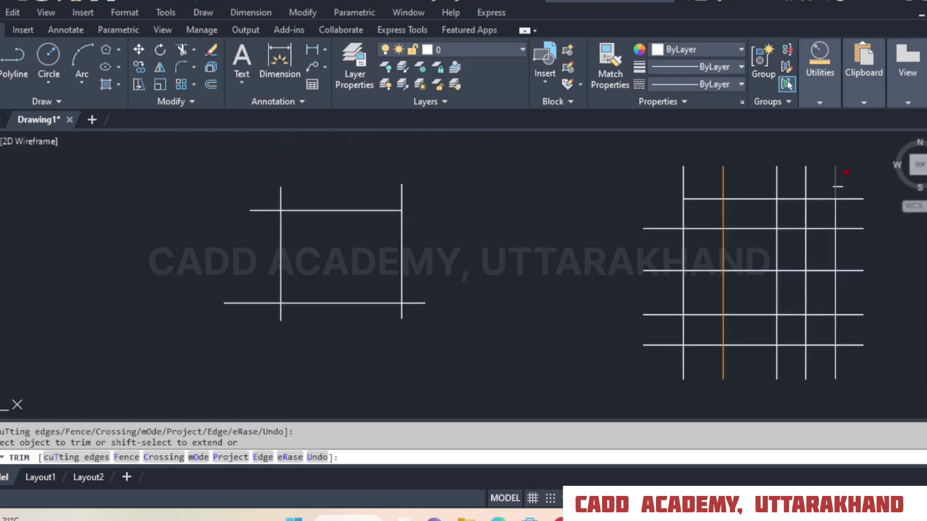
{"action": "left_click", "coordinate": [836, 183]}
{"action": "left_click", "coordinate": [850, 199]}
Try to trim the chamfered shape's lower edge, then trim the grid's lower-right overhangs and the rightmost vertical's lowest segment between horizontals.
{"action": "middle_click_drag", "start_coordinate": [858, 230], "coordinate": [208, 322]}
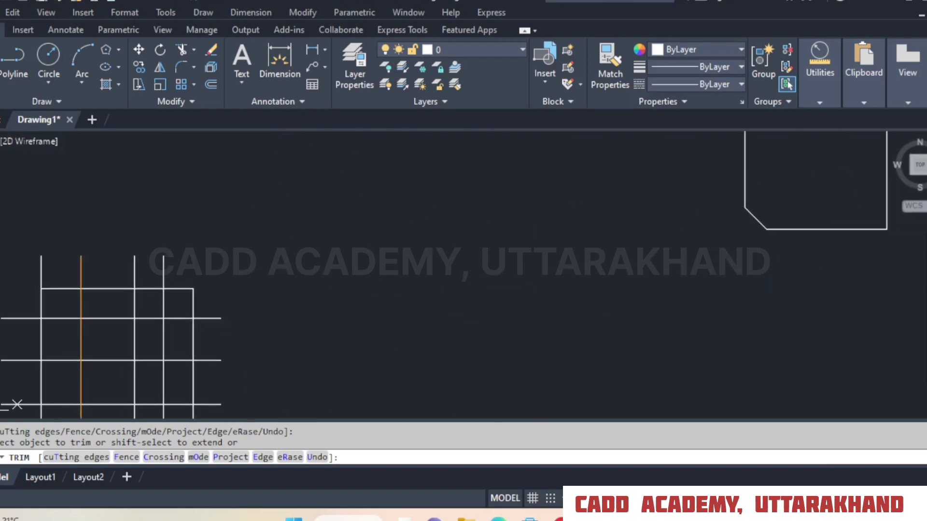
{"action": "left_click", "coordinate": [801, 232]}
{"action": "scroll", "coordinate": [754, 225], "scroll_direction": "down", "scroll_amount": 4}
{"action": "scroll", "coordinate": [516, 301], "scroll_direction": "up", "scroll_amount": 2}
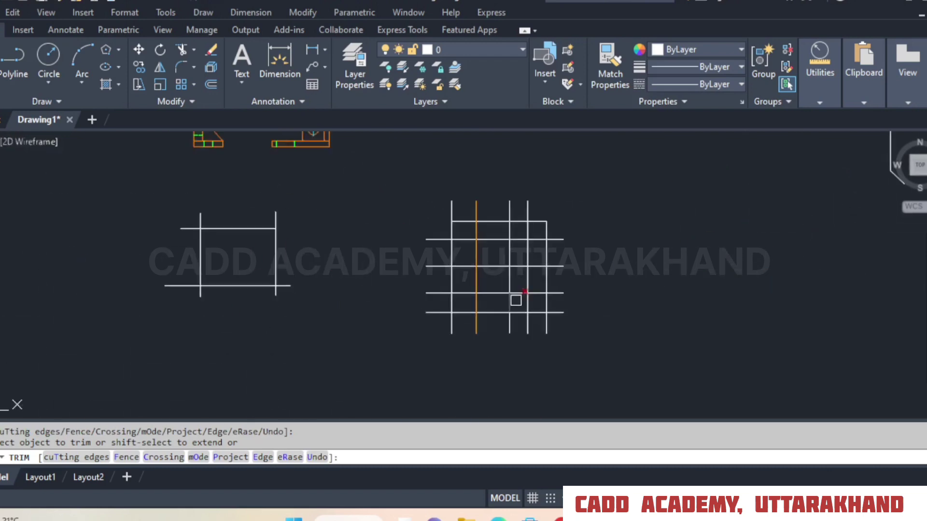
{"action": "scroll", "coordinate": [516, 300], "scroll_direction": "up", "scroll_amount": 2}
{"action": "left_click", "coordinate": [573, 324]}
{"action": "left_click", "coordinate": [565, 335]}
{"action": "left_click", "coordinate": [568, 315]}
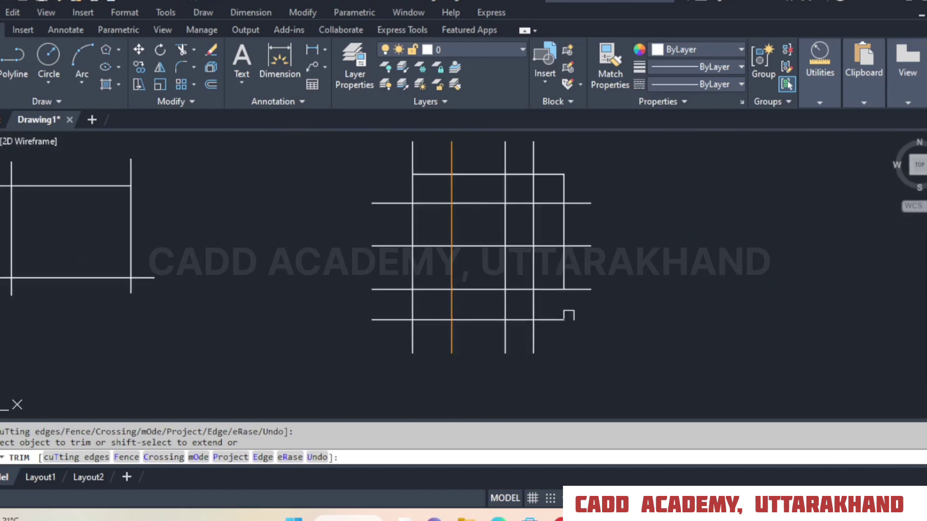
Trim the rightmost vertical below the second horizontal and the top horizontal's right end, then try to trim the leftover vertical piece.
{"action": "left_click", "coordinate": [564, 224]}
{"action": "left_click", "coordinate": [548, 174]}
{"action": "scroll", "coordinate": [563, 181], "scroll_direction": "up", "scroll_amount": 5}
{"action": "left_click", "coordinate": [369, 206]}
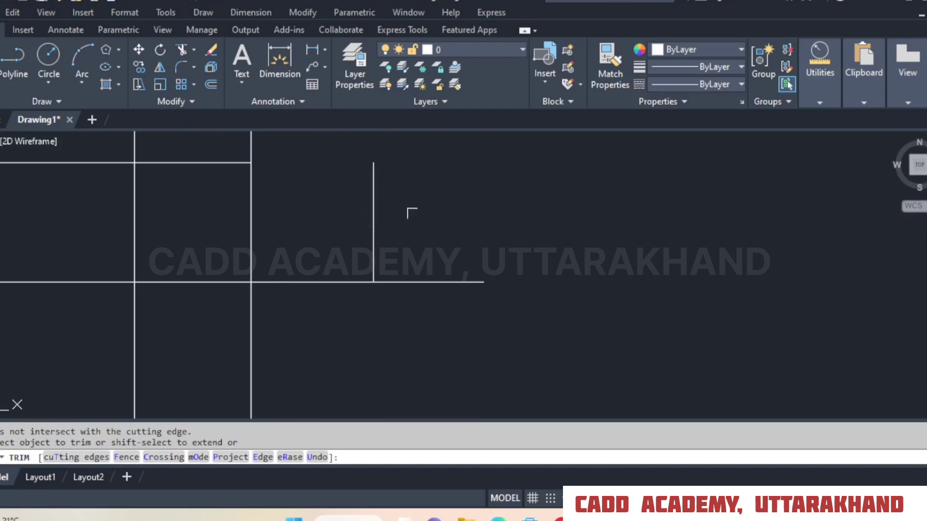
Finish the Trim command and undo its trims to restore the full grid and the rectangle.
{"action": "right_click", "coordinate": [446, 189]}
{"action": "left_click", "coordinate": [471, 199]}
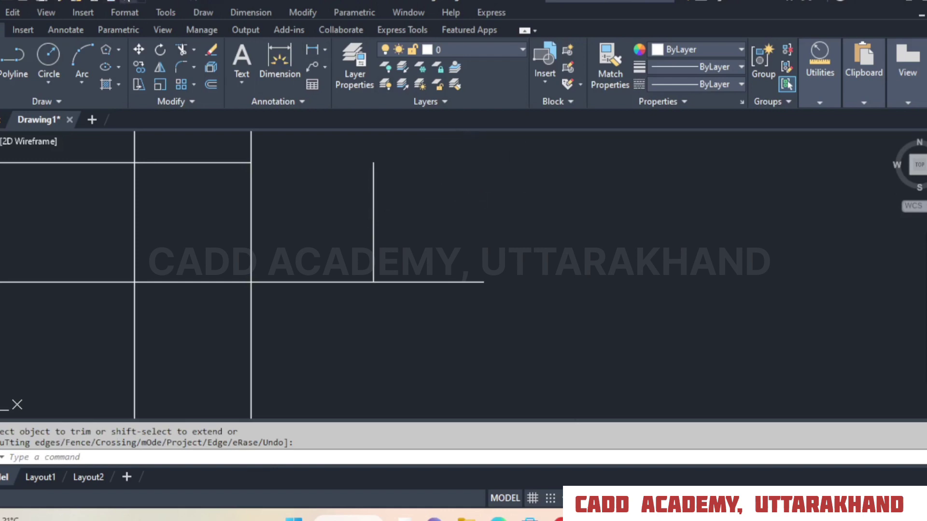
{"action": "left_click", "coordinate": [129, 2]}
Start Trim and switch its mode from Standard to Quick.
{"action": "left_click", "coordinate": [182, 49]}
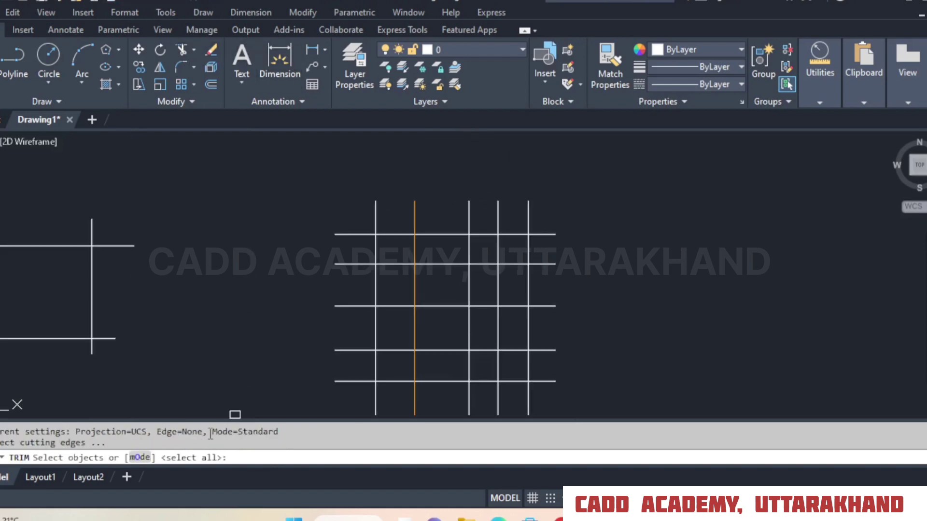
{"action": "left_click", "coordinate": [139, 457]}
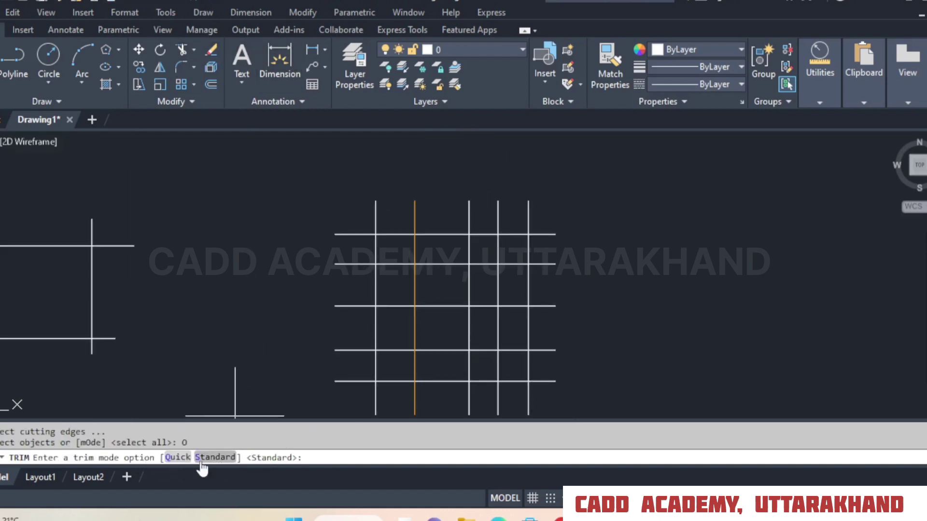
{"action": "left_click", "coordinate": [177, 457]}
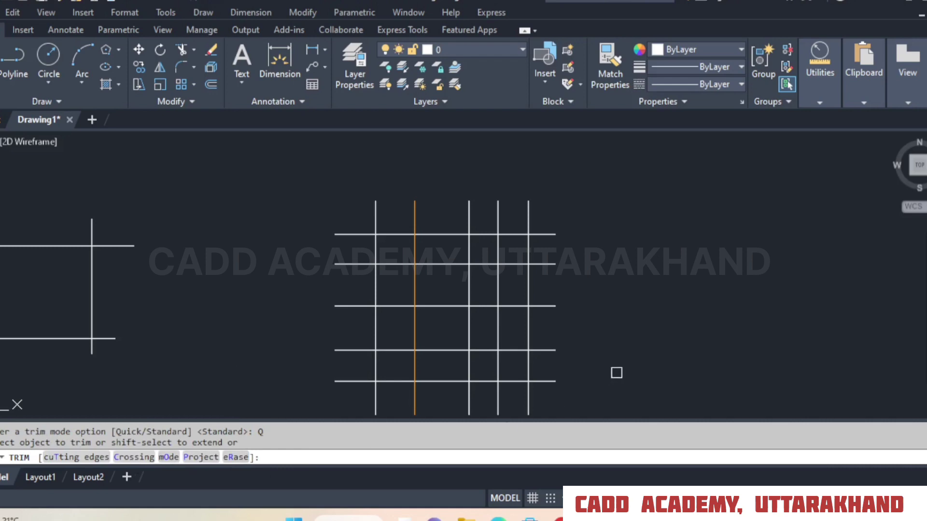
Trim the grid's rightmost vertical above the third horizontal, the second horizontal's right overhang, and the rectangle's upper-right overhangs.
{"action": "left_click", "coordinate": [528, 286]}
{"action": "left_click", "coordinate": [544, 264]}
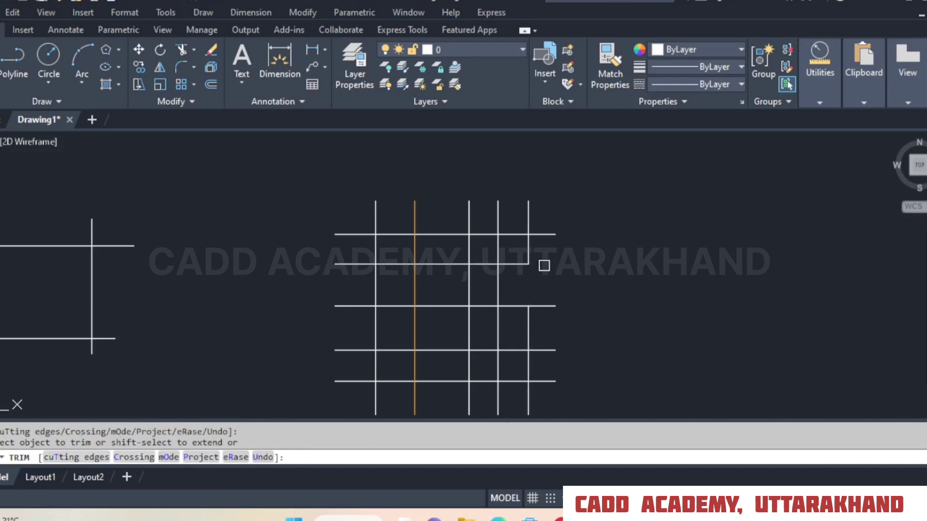
{"action": "left_click", "coordinate": [113, 246]}
{"action": "left_click", "coordinate": [91, 233]}
{"action": "left_click", "coordinate": [107, 339]}
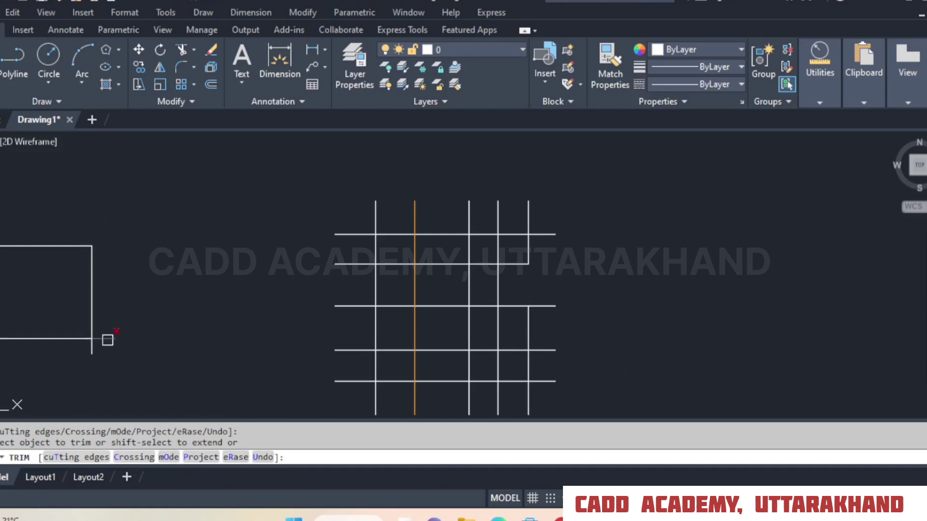
{"action": "left_click", "coordinate": [529, 248]}
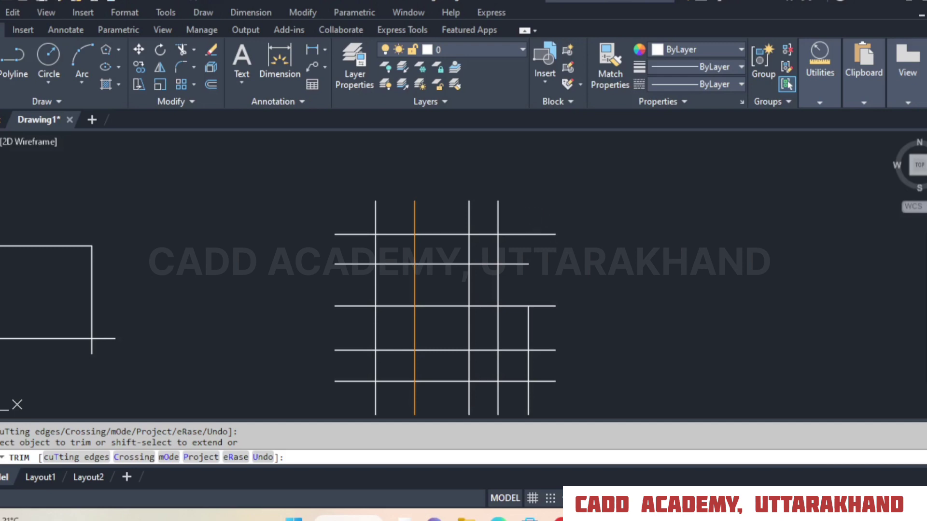
Remove the isolated short diagonal line and the small arc below the grid with Quick trim.
{"action": "scroll", "coordinate": [392, 266], "scroll_direction": "down", "scroll_amount": 4}
{"action": "middle_click_drag", "start_coordinate": [522, 229], "coordinate": [584, 131]}
{"action": "scroll", "coordinate": [510, 311], "scroll_direction": "up", "scroll_amount": 5}
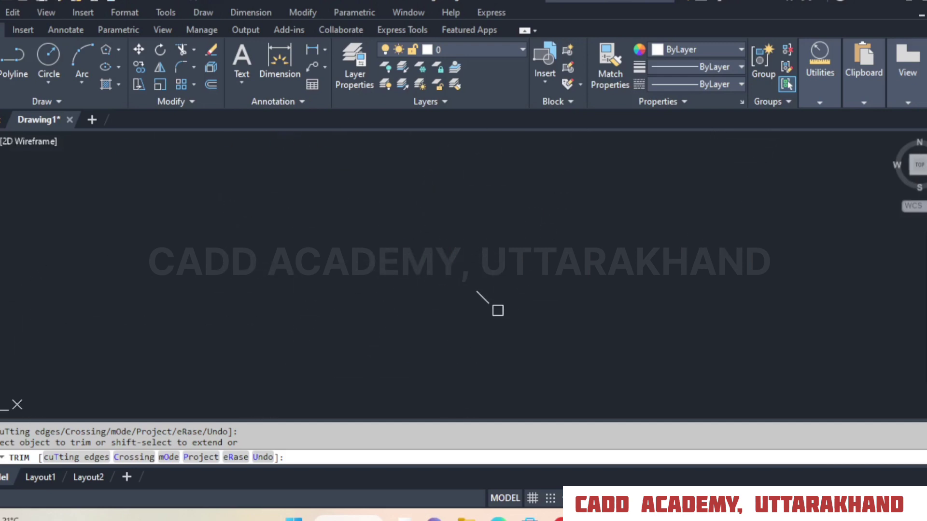
{"action": "left_click", "coordinate": [475, 292]}
{"action": "scroll", "coordinate": [573, 321], "scroll_direction": "down", "scroll_amount": 3}
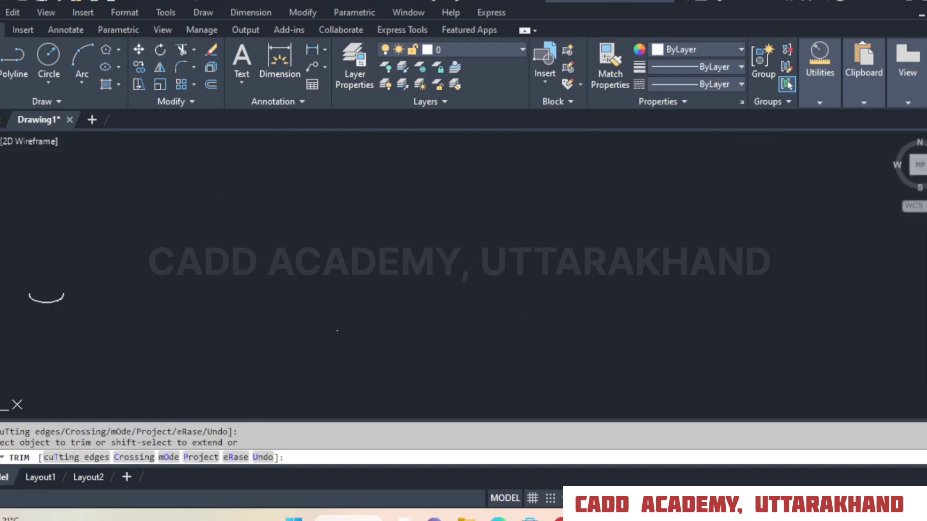
{"action": "scroll", "coordinate": [71, 324], "scroll_direction": "up", "scroll_amount": 6}
{"action": "left_click", "coordinate": [12, 231]}
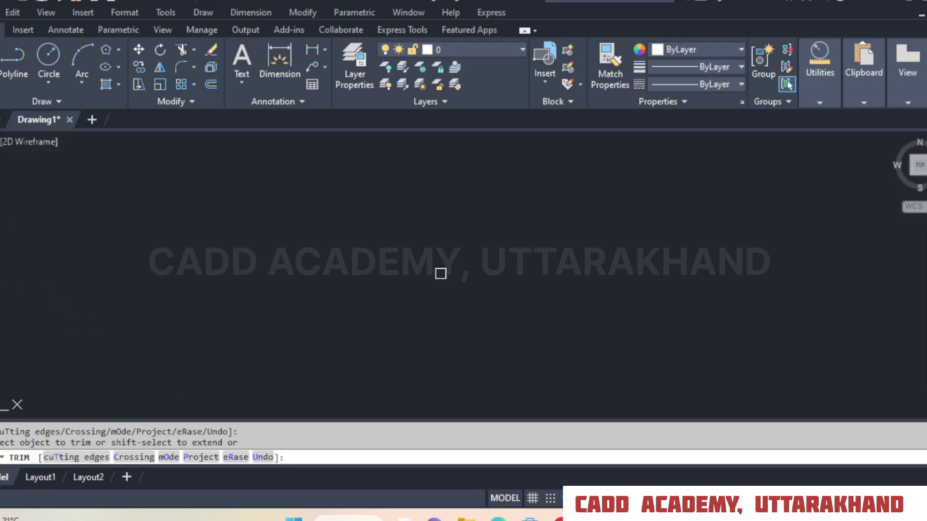
Finish the Quick trim and undo it to restore the grid, rectangle, diagonal line and arc.
{"action": "scroll", "coordinate": [441, 274], "scroll_direction": "down", "scroll_amount": 4}
{"action": "middle_click_drag", "start_coordinate": [496, 267], "coordinate": [430, 385]}
{"action": "scroll", "coordinate": [451, 302], "scroll_direction": "up", "scroll_amount": 5}
{"action": "right_click", "coordinate": [489, 263]}
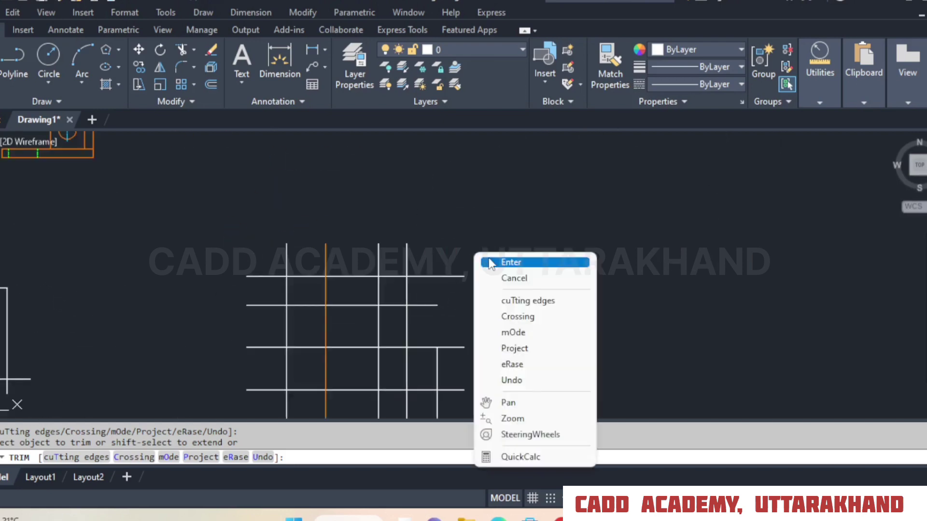
{"action": "left_click", "coordinate": [489, 263]}
{"action": "left_click", "coordinate": [128, 1]}
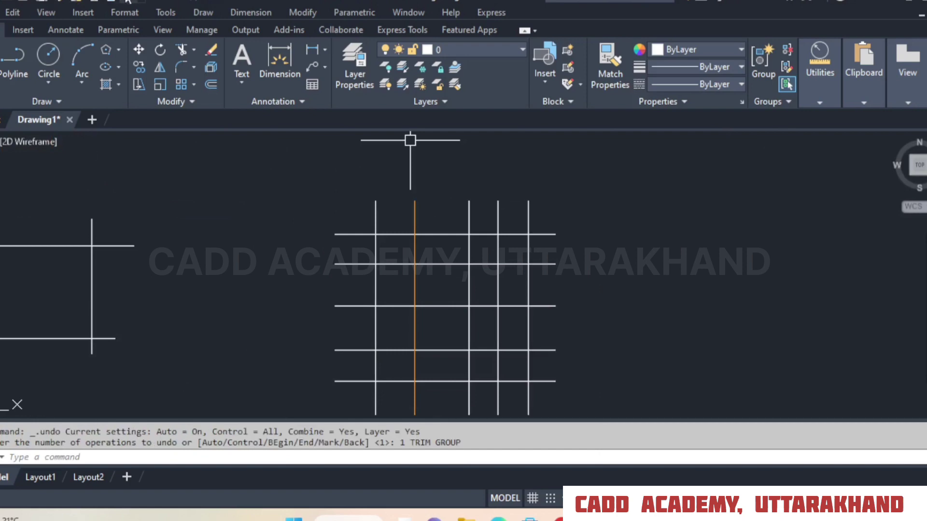
Start Trim in Quick mode and trim two middle segments of the grid's rightmost vertical and the second horizontal's right overhang.
{"action": "left_click", "coordinate": [180, 50]}
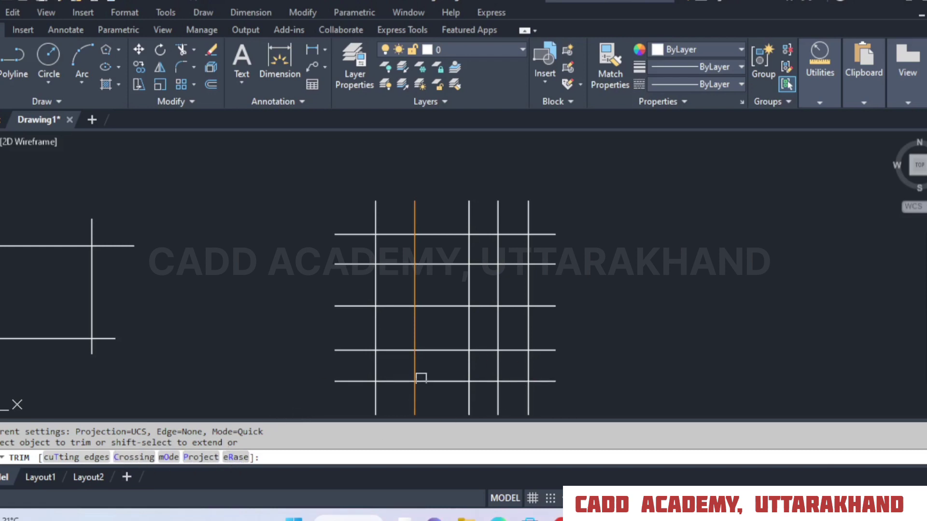
{"action": "left_click", "coordinate": [527, 285]}
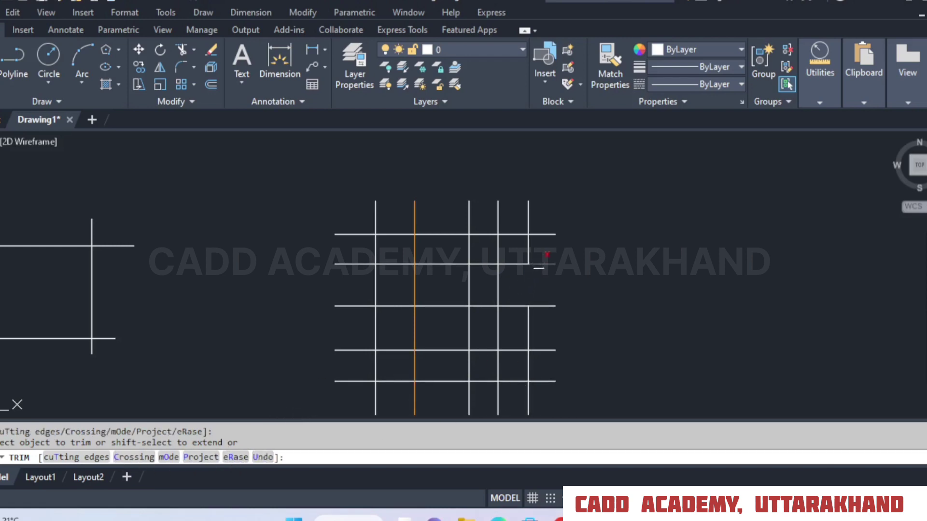
{"action": "left_click", "coordinate": [538, 265]}
{"action": "left_click", "coordinate": [528, 248]}
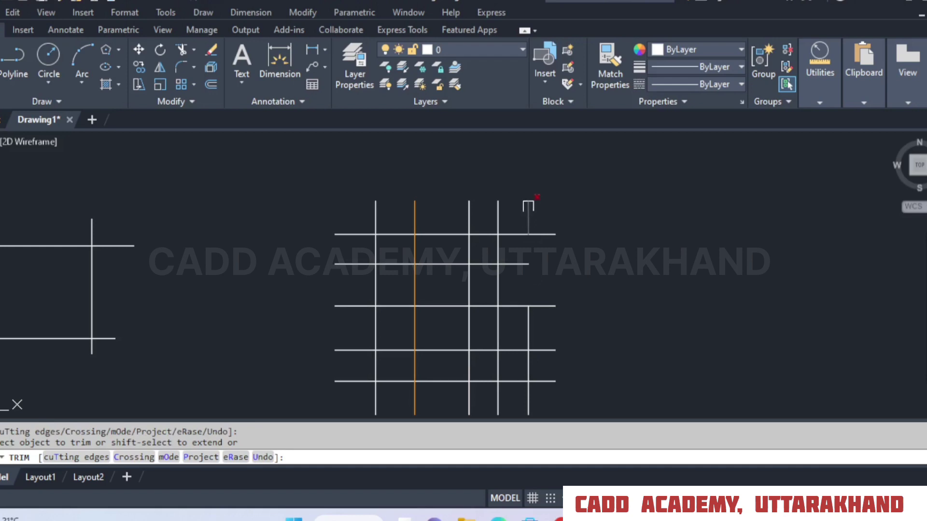
Erase the rightmost vertical's leftover top piece using Trim's eRase option, and finish the command.
{"action": "left_click", "coordinate": [236, 457]}
{"action": "left_click", "coordinate": [528, 217]}
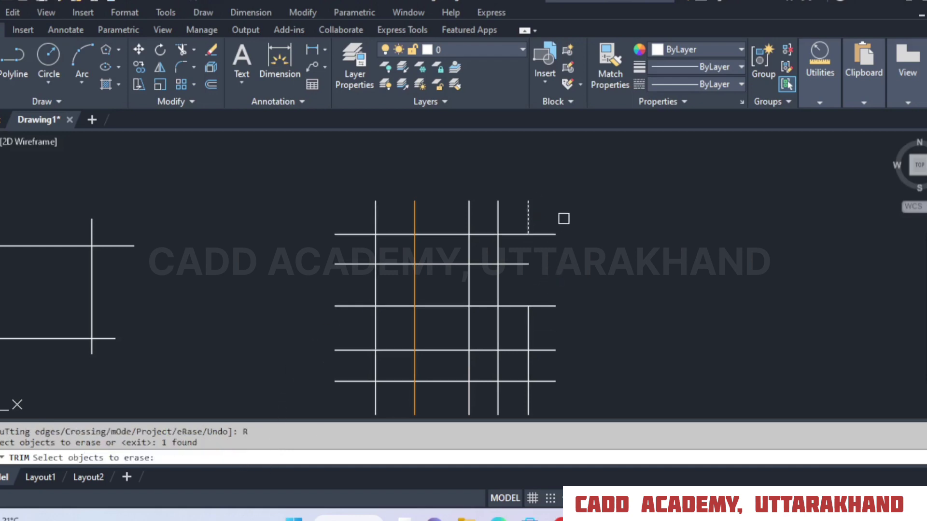
{"action": "key", "text": "Return"}
{"action": "right_click", "coordinate": [575, 227]}
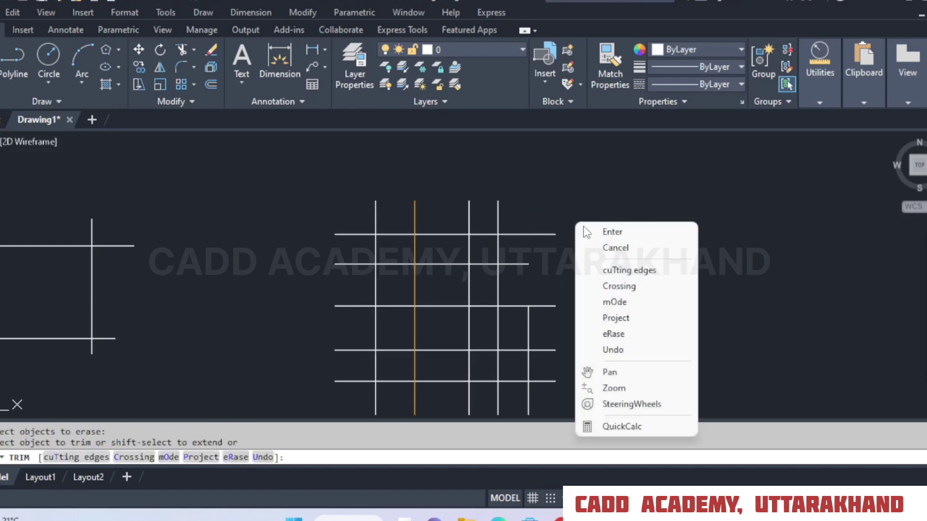
{"action": "left_click", "coordinate": [584, 231]}
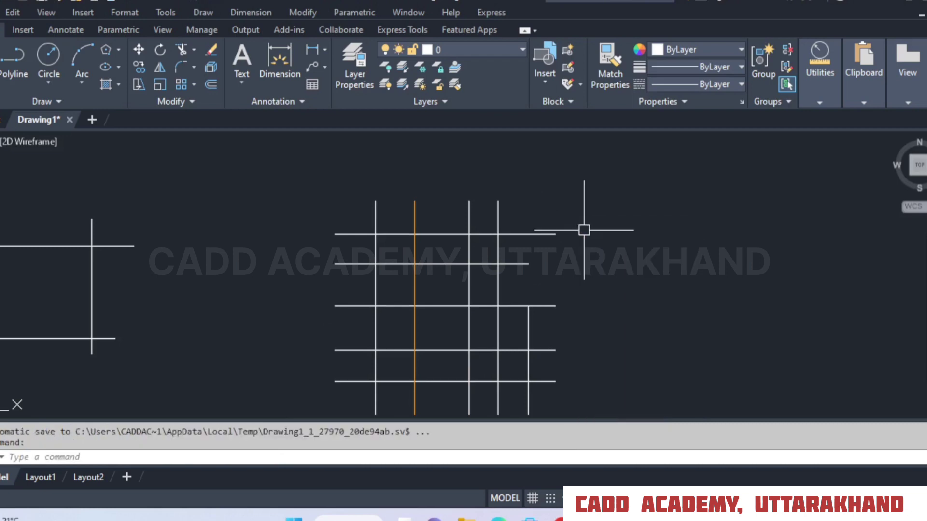
Trim the fourth vertical above the second horizontal, the second horizontal's right end, and the top horizontal right of the orange line.
{"action": "left_click", "coordinate": [181, 49]}
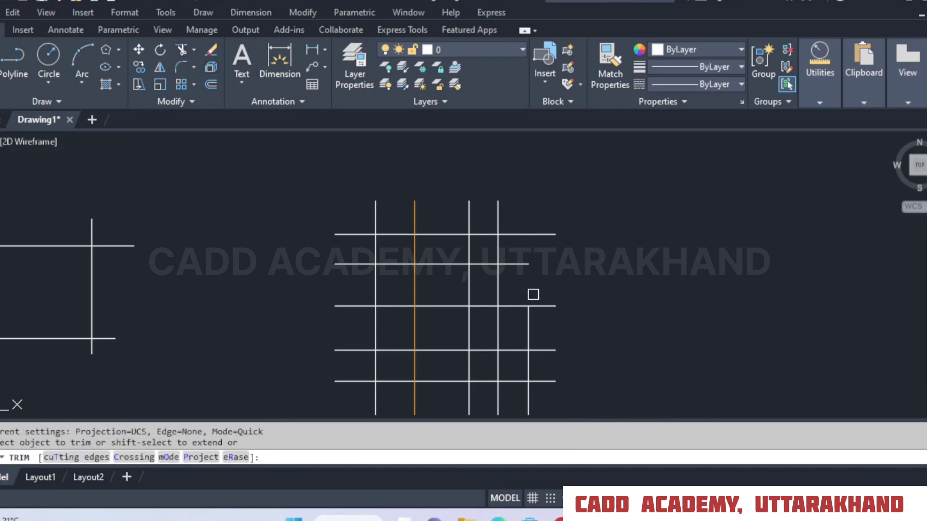
{"action": "left_click", "coordinate": [516, 262]}
{"action": "left_click", "coordinate": [497, 244]}
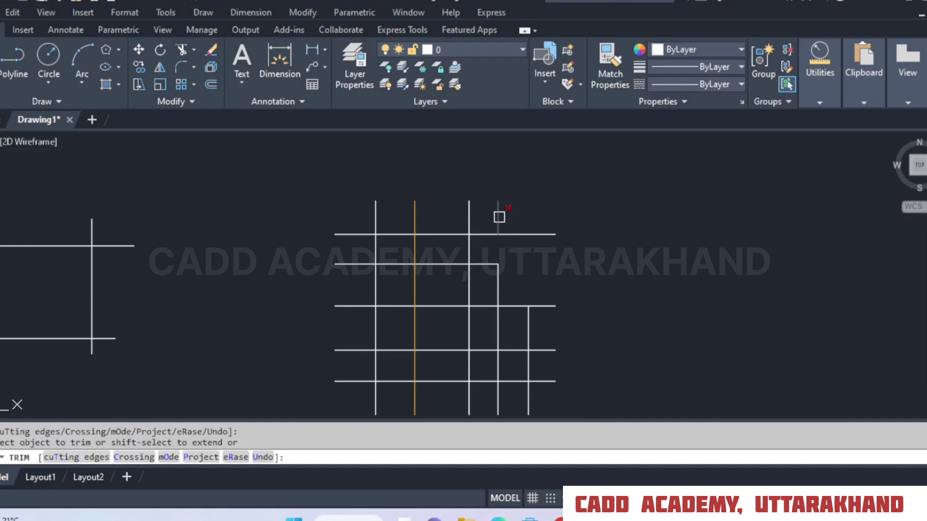
{"action": "left_click", "coordinate": [499, 213]}
{"action": "left_click", "coordinate": [450, 235]}
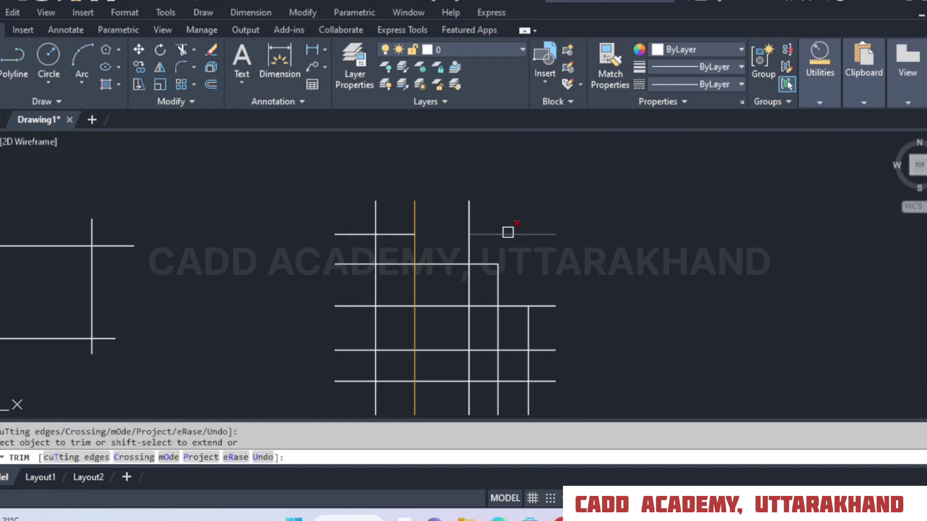
{"action": "left_click", "coordinate": [507, 233]}
{"action": "right_click", "coordinate": [520, 195]}
{"action": "left_click", "coordinate": [546, 208]}
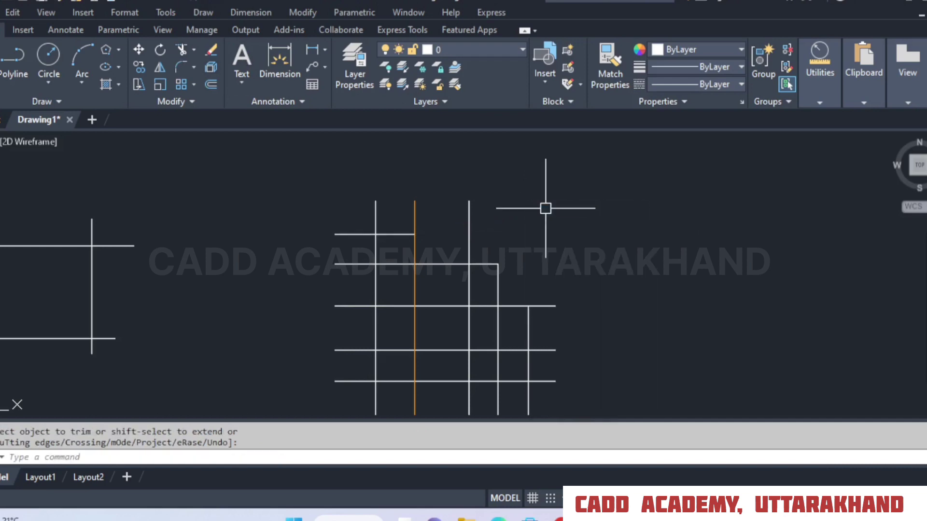
Select the whole grid with a crossing window and erase it.
{"action": "scroll", "coordinate": [545, 209], "scroll_direction": "down", "scroll_amount": 2}
{"action": "left_click", "coordinate": [617, 174]}
{"action": "left_click", "coordinate": [422, 361]}
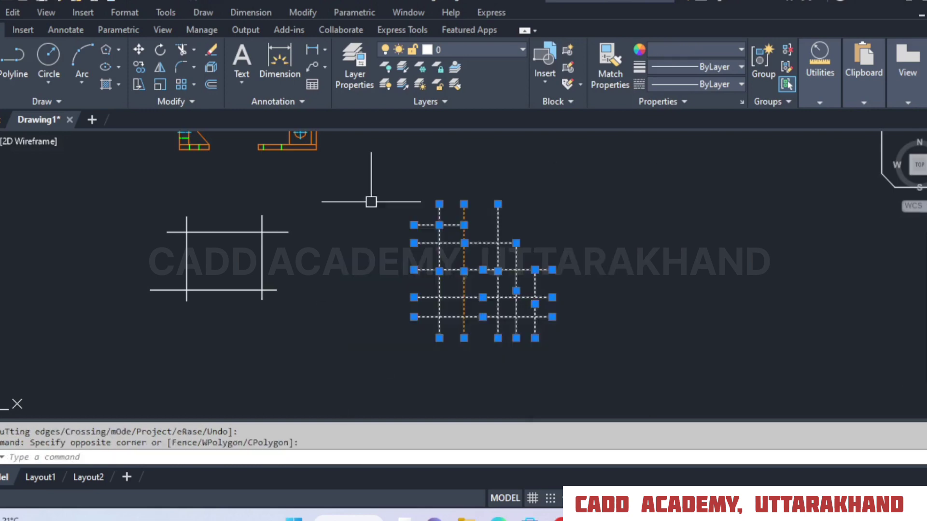
{"action": "left_click", "coordinate": [211, 52]}
{"action": "mouse_move", "coordinate": [457, 228]}
{"action": "middle_mouse_down"}
{"action": "mouse_move", "coordinate": [436, 360]}
{"action": "mouse_move", "coordinate": [422, 282]}
{"action": "middle_mouse_up"}
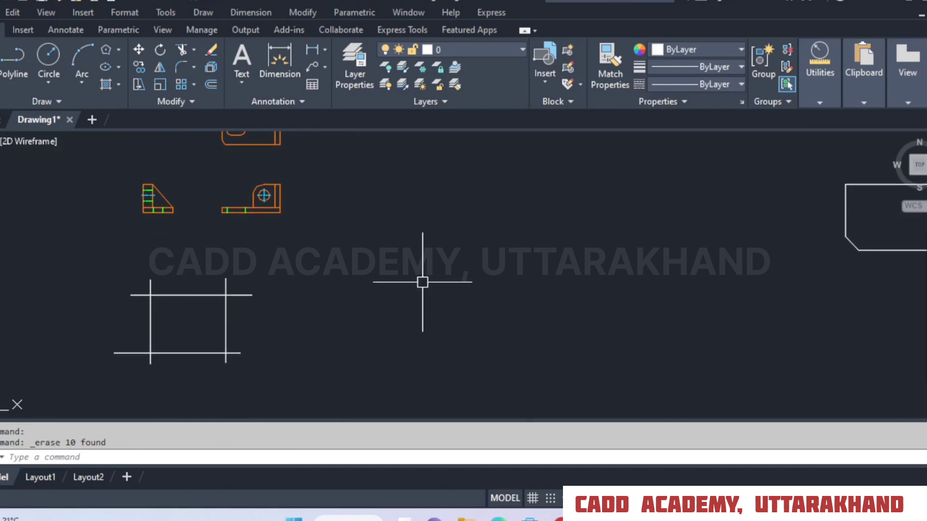